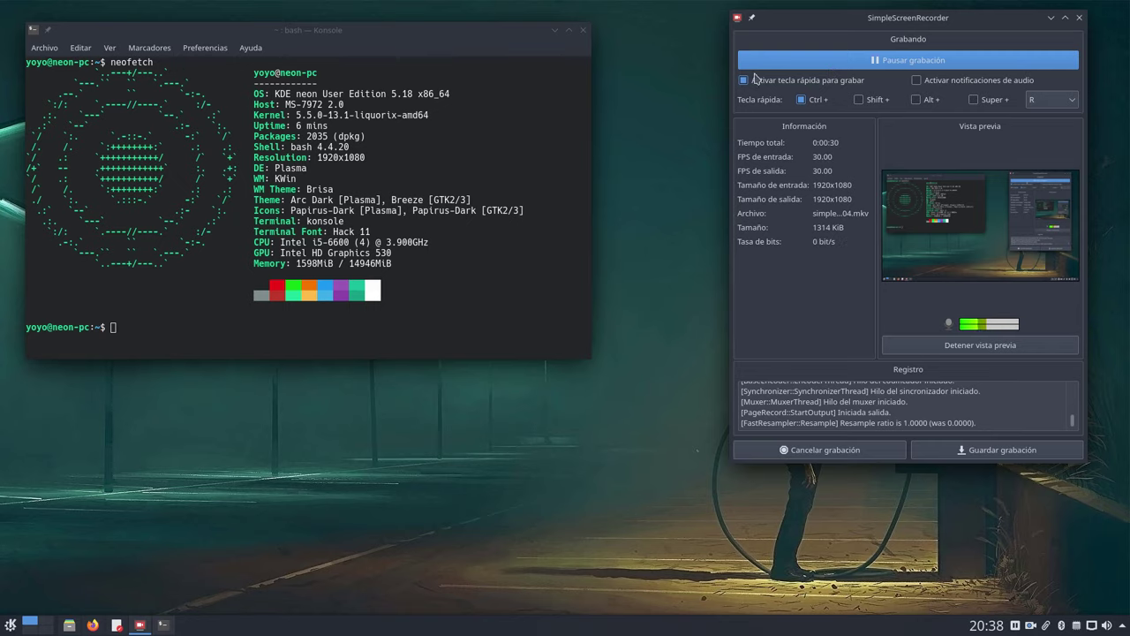
# - Switch to Firefox, view the YouTube page of the video "Volví a KDE neon en mi MSI", and minimise the browser
pyautogui.click(93, 623)
pyautogui.scroll(-2, 18, 309)
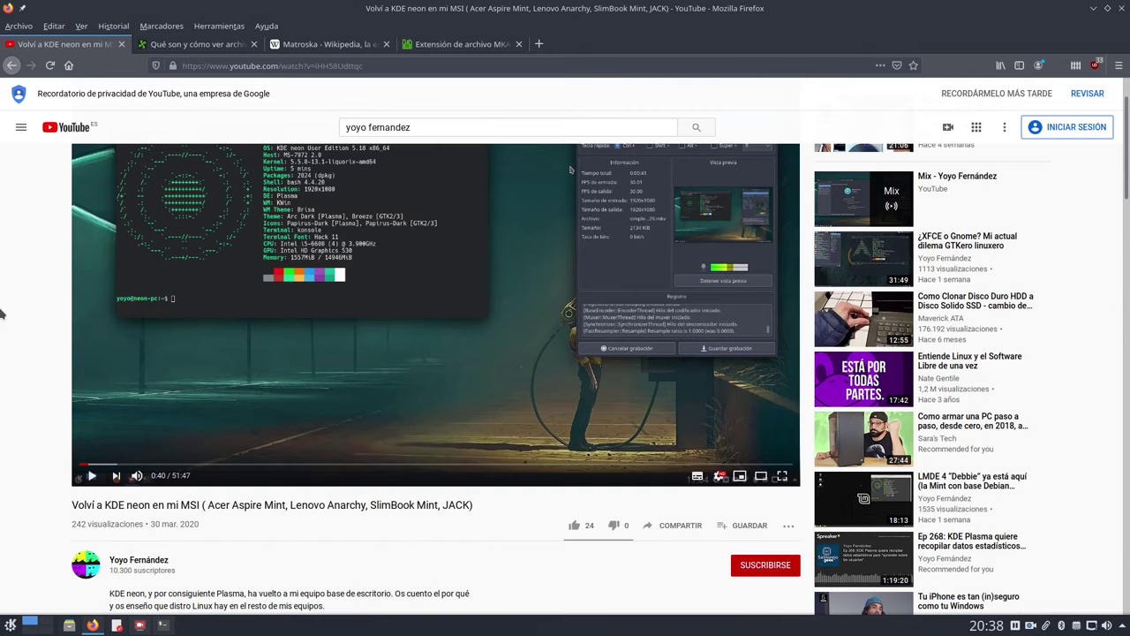
pyautogui.click(1099, 12)
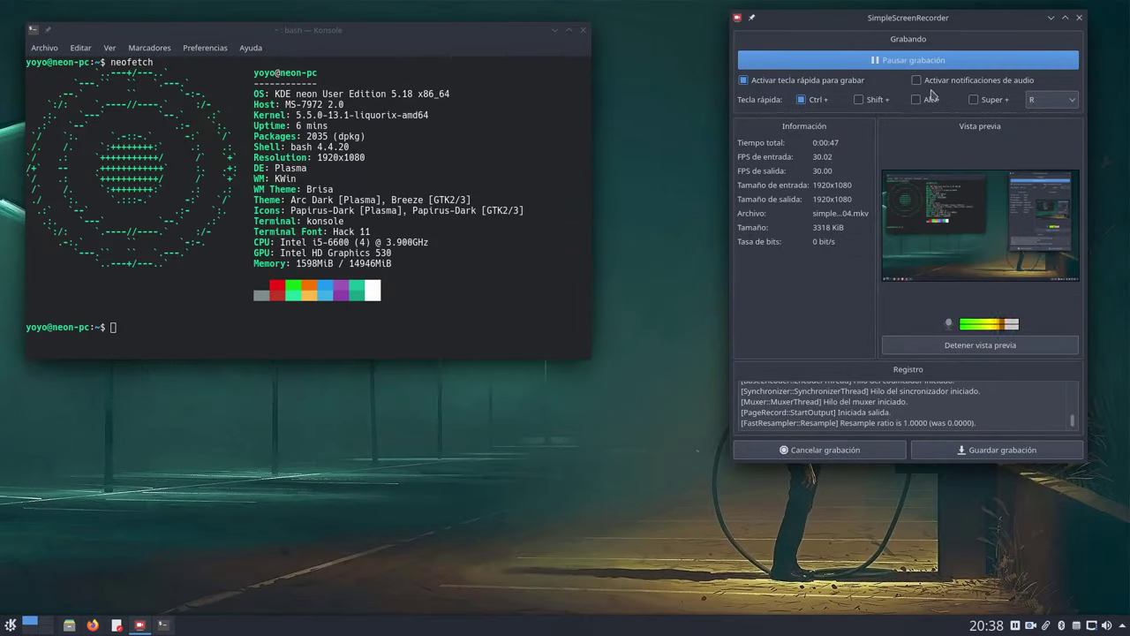
# - Clear the desktop by minimising the Konsole terminal and the SimpleScreenRecorder window
pyautogui.moveTo(960, 24); pyautogui.dragTo(948, 38)
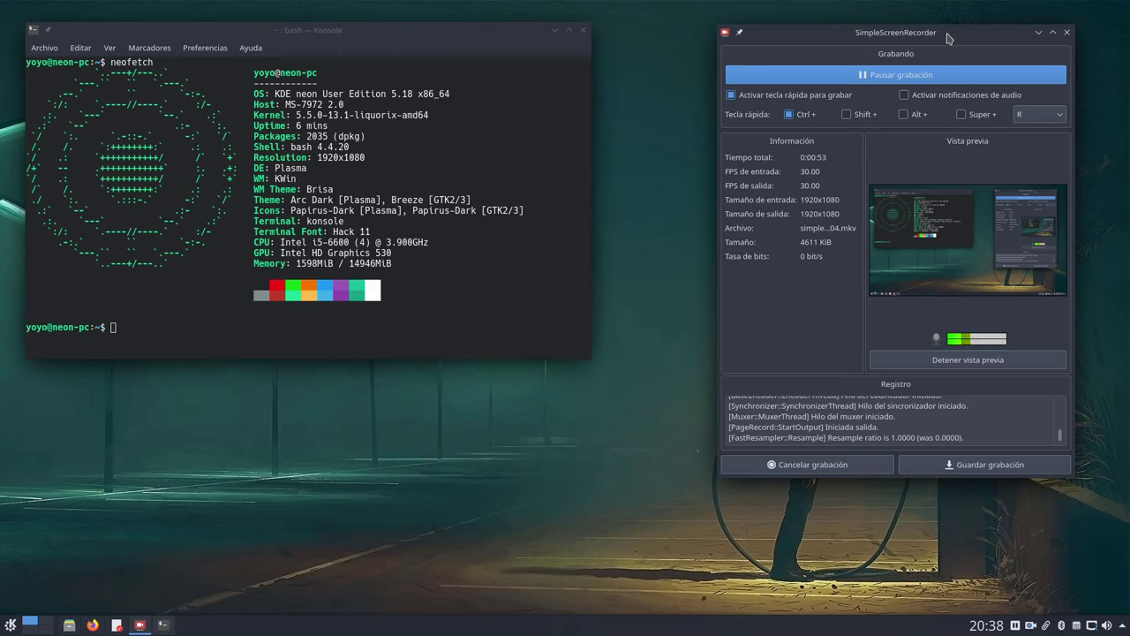
pyautogui.moveTo(947, 37); pyautogui.dragTo(936, 92)
pyautogui.click(554, 30)
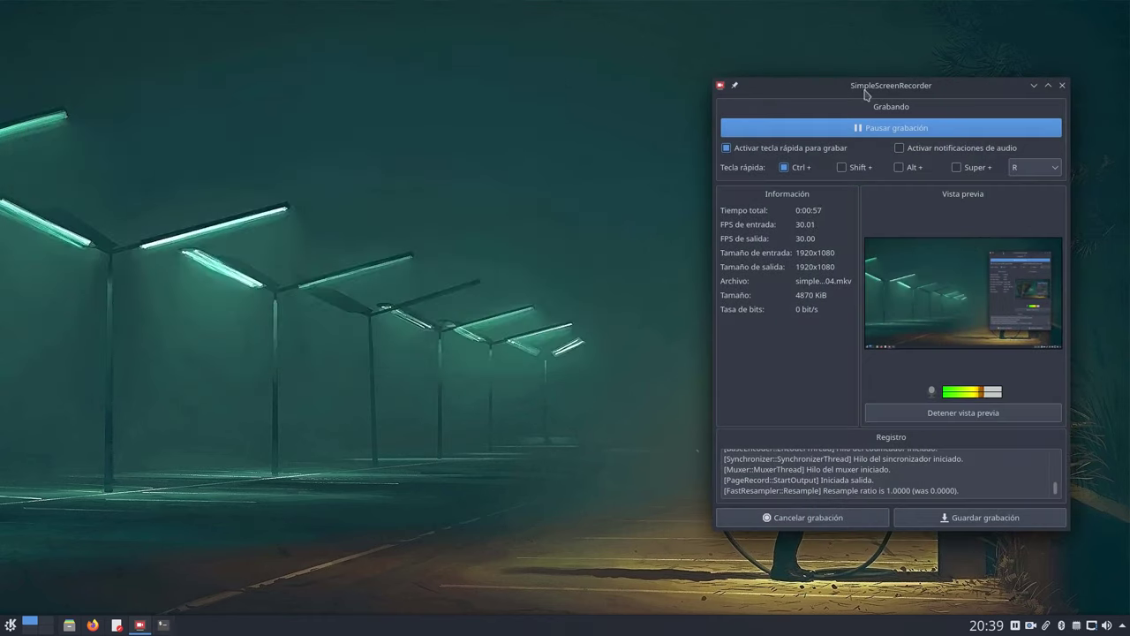
pyautogui.moveTo(918, 90); pyautogui.dragTo(860, 73)
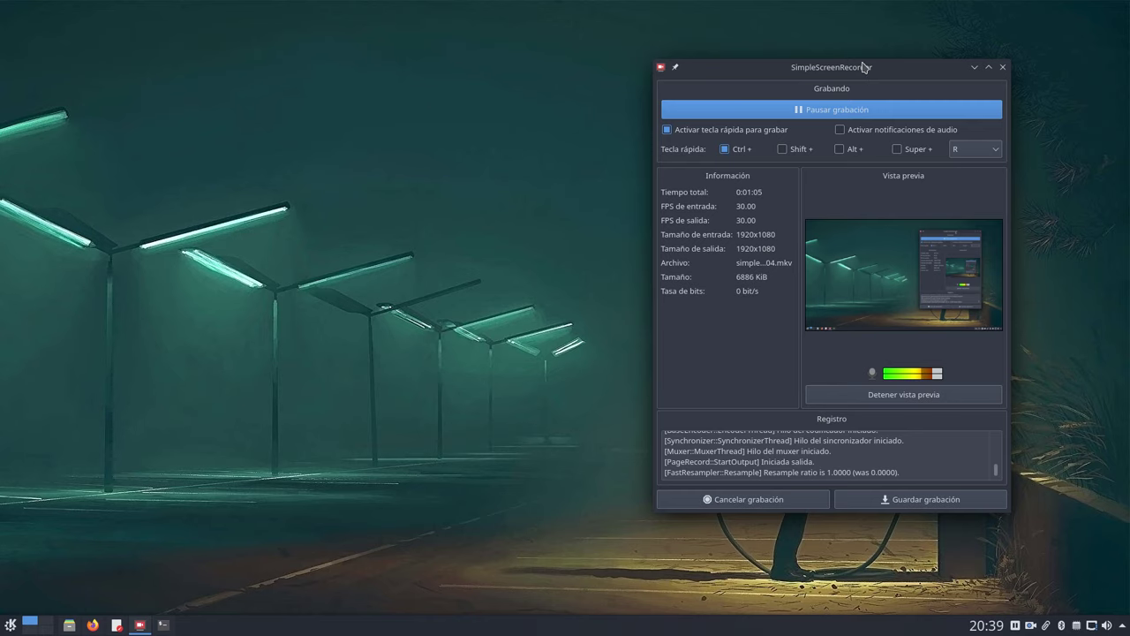
pyautogui.moveTo(864, 66); pyautogui.dragTo(924, 52)
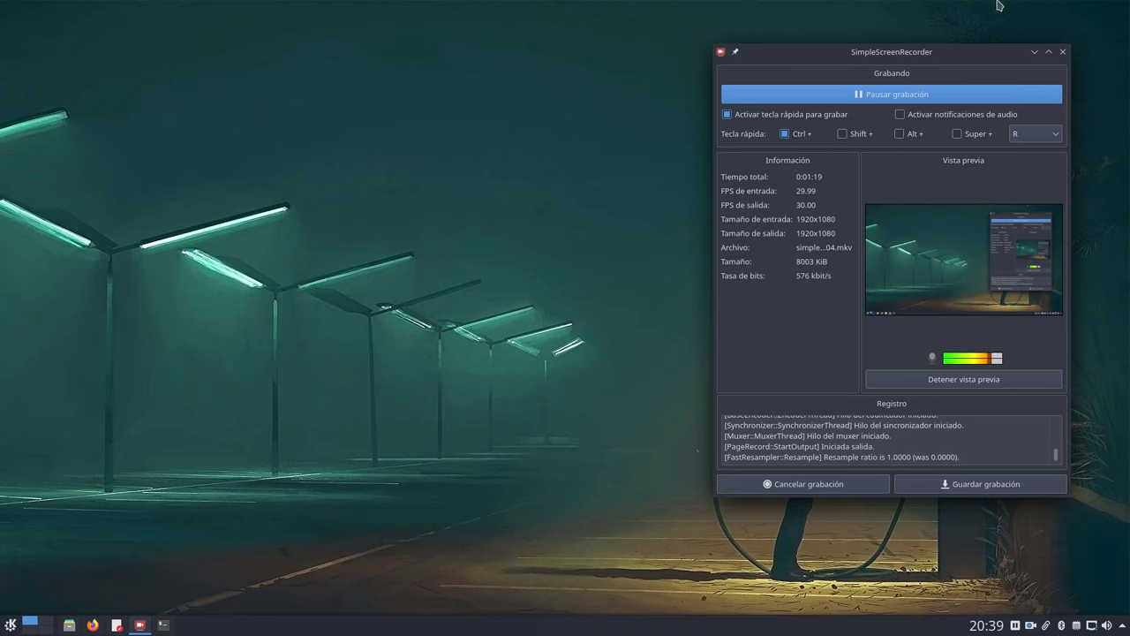
pyautogui.moveTo(934, 57); pyautogui.dragTo(944, 53)
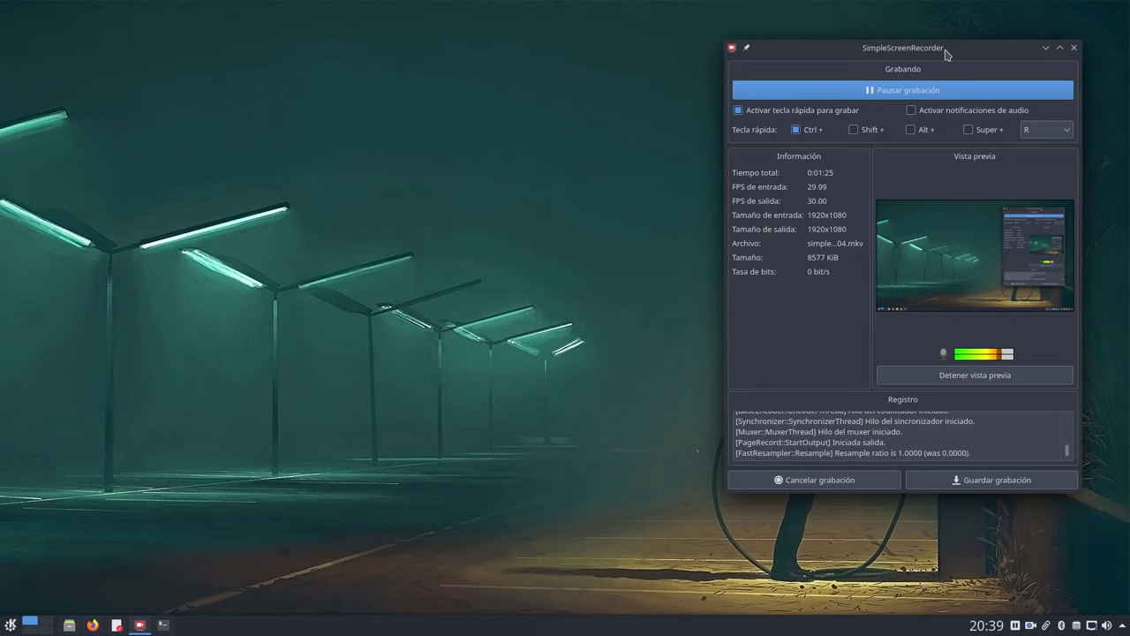
pyautogui.click(1046, 48)
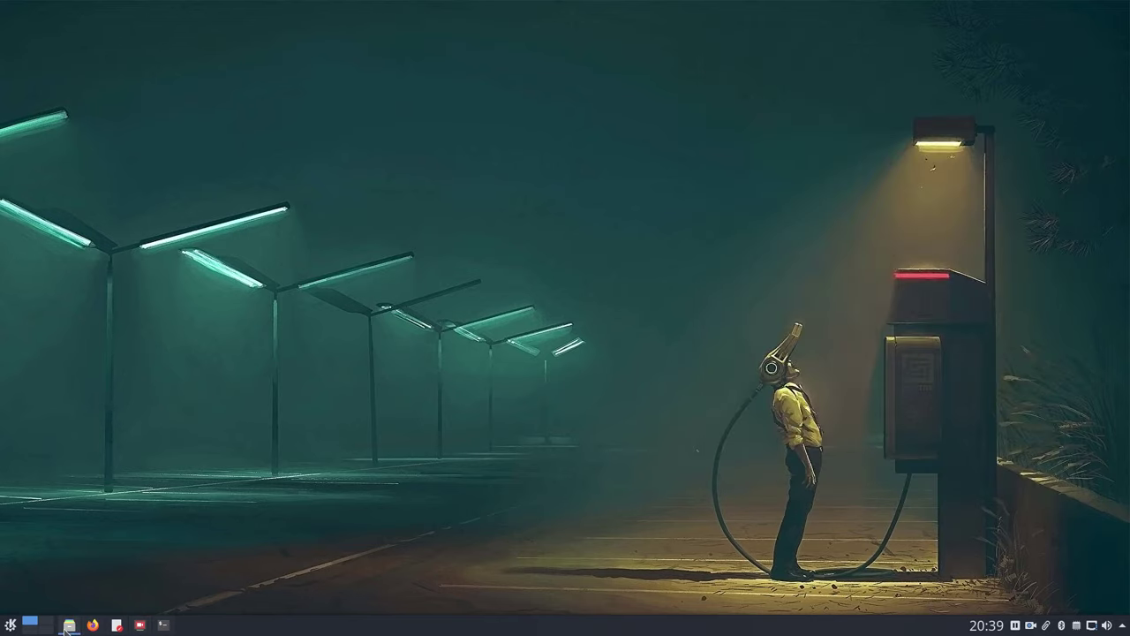
# - Examine the MKV recordings in Dolphin's Vídeos folder and the recorder's output information, leaving both windows minimised
pyautogui.click(69, 625)
pyautogui.moveTo(376, 95); pyautogui.dragTo(533, 87)
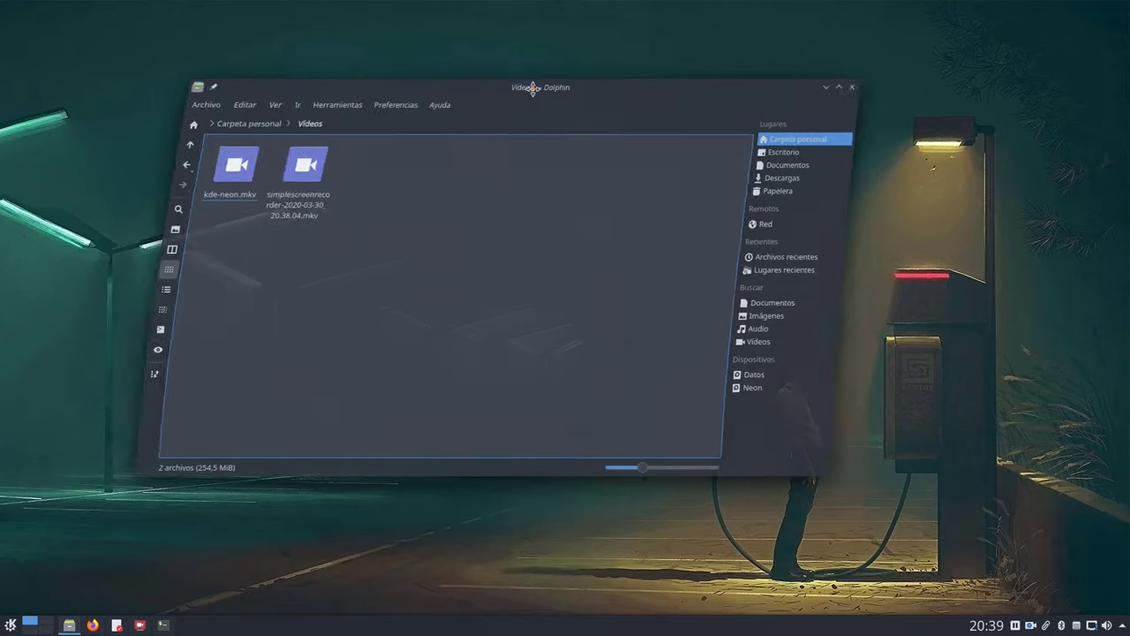
pyautogui.click(268, 185)
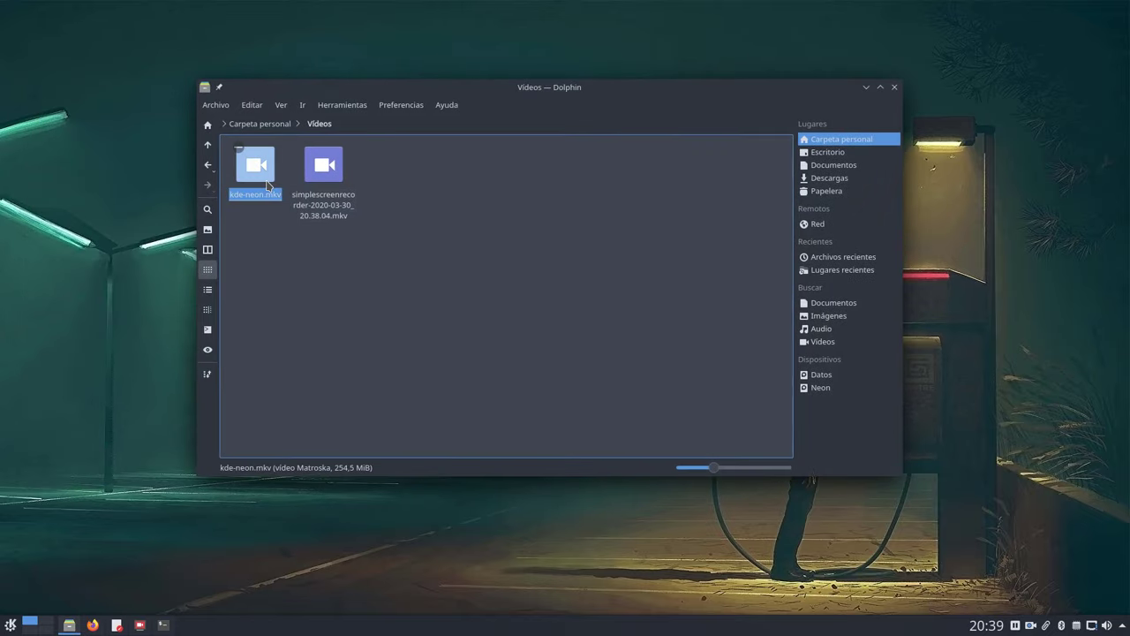
pyautogui.click(296, 284)
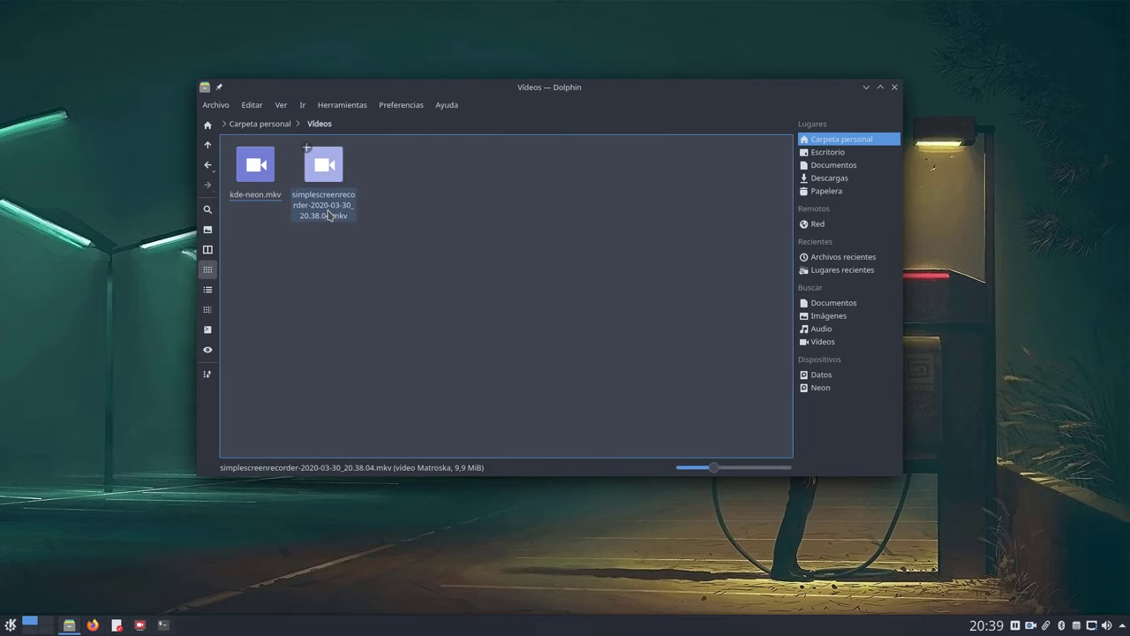
pyautogui.click(140, 625)
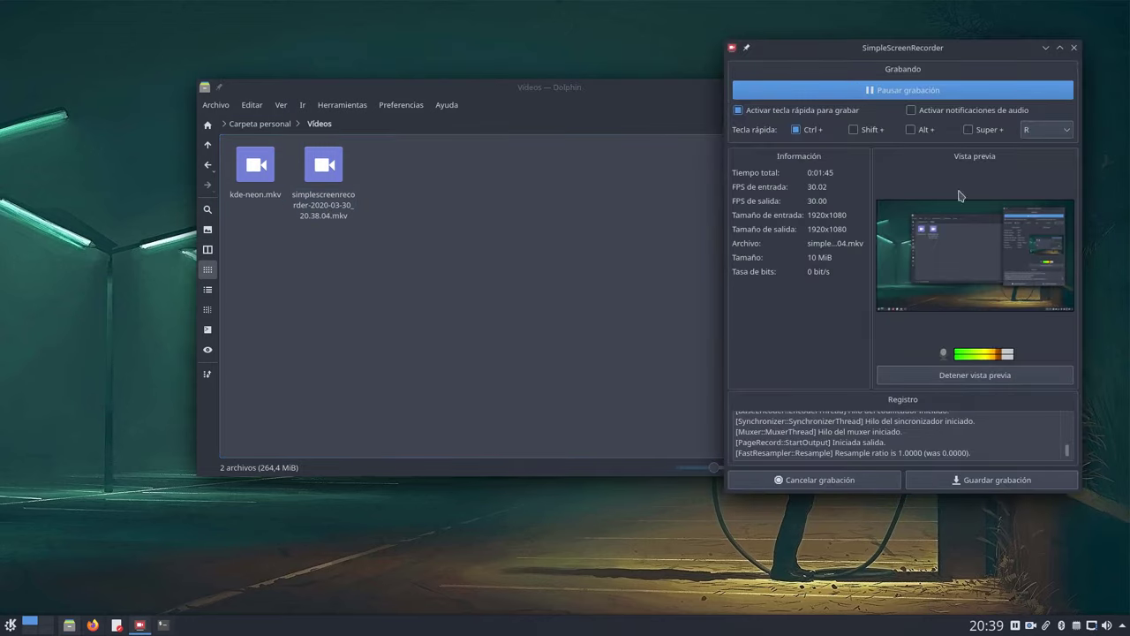
pyautogui.click(1045, 48)
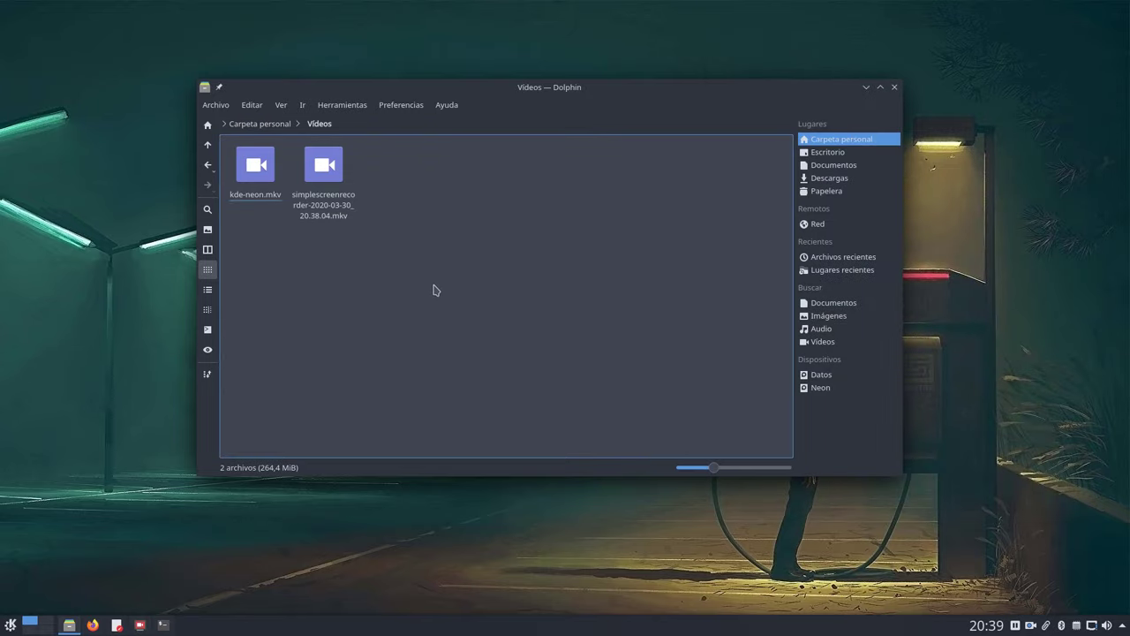
pyautogui.click(867, 87)
# - Return to Firefox to view the published KDE neon video from the top of its page, and minimise the browser again
pyautogui.click(91, 625)
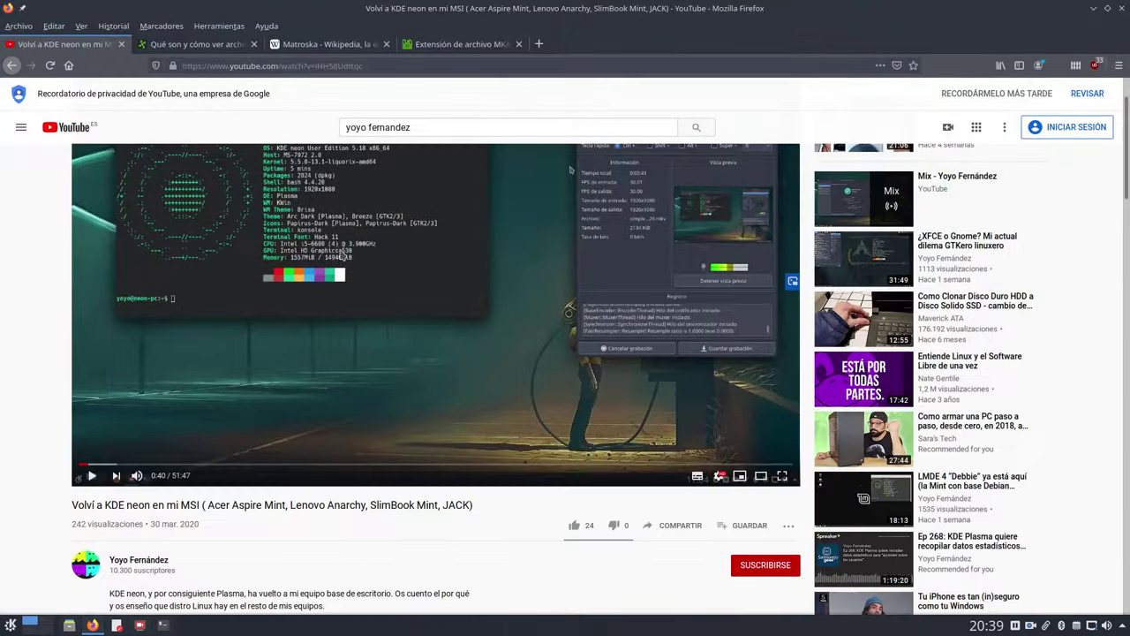
pyautogui.scroll(2, 340, 366)
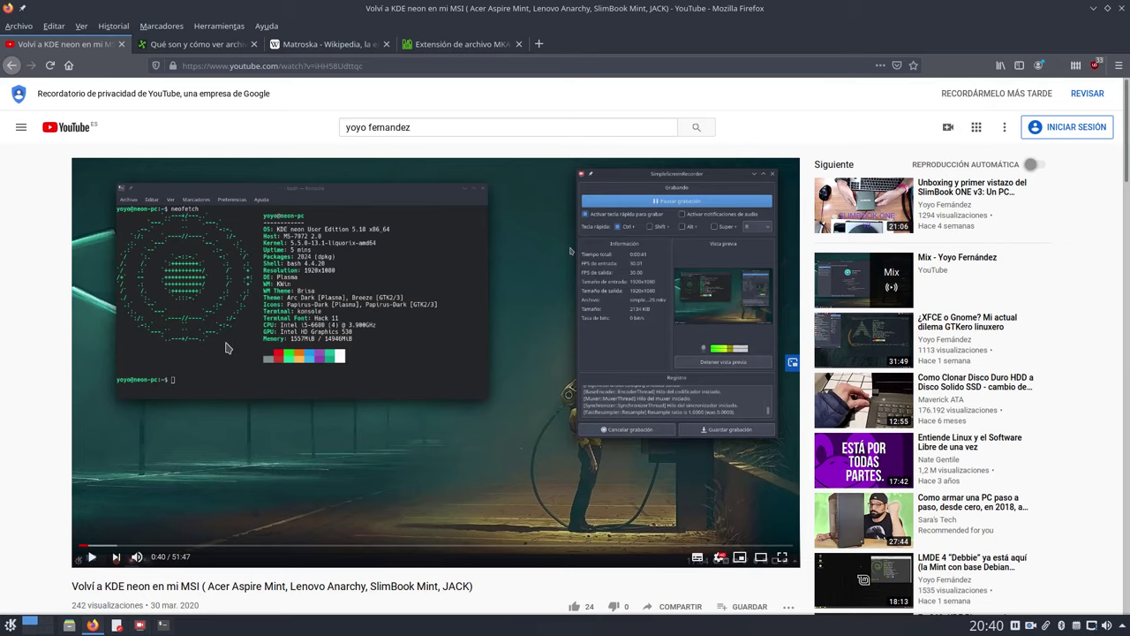
pyautogui.click(1093, 8)
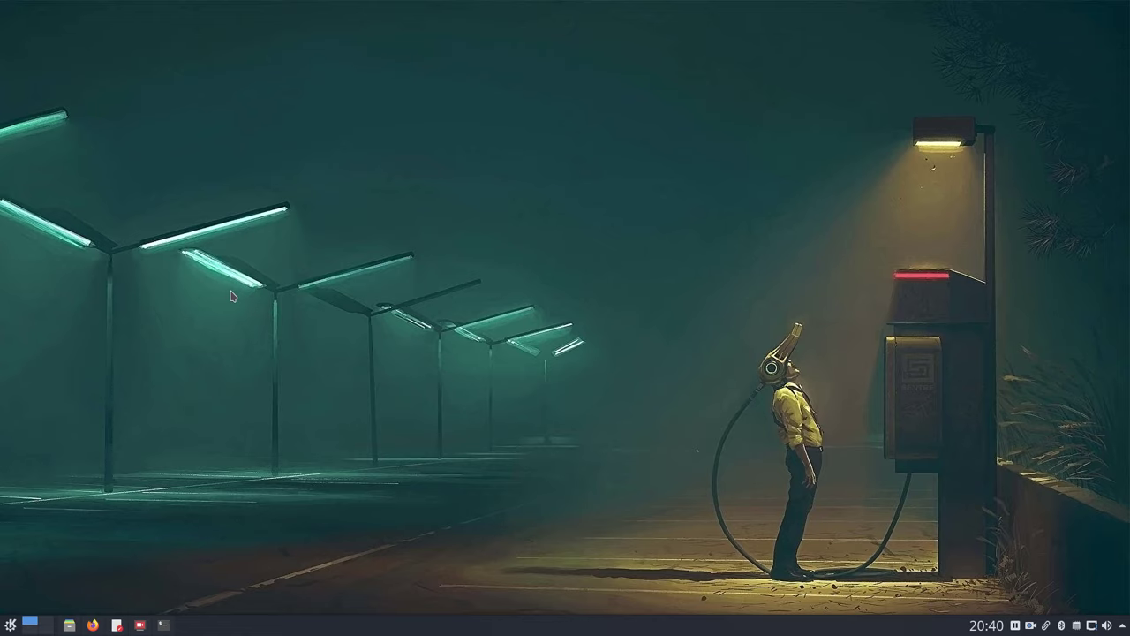
# - Read the Xataka article's introductory paragraph on MKV files and the Wikipedia article on Matroska in Firefox, and minimise the browser
pyautogui.click(92, 624)
pyautogui.click(197, 49)
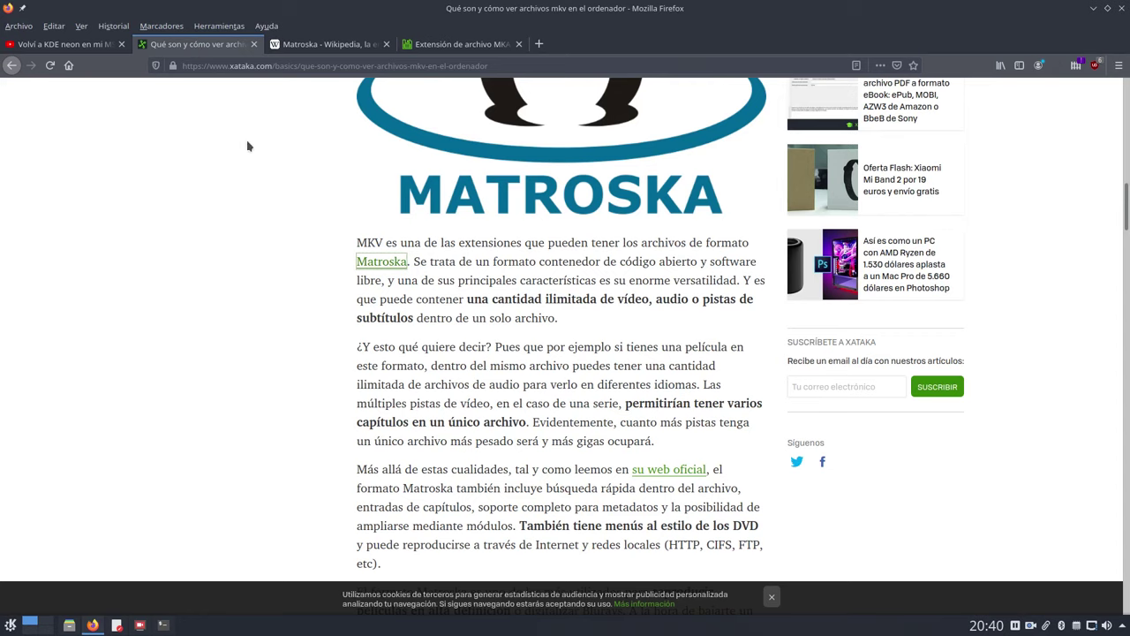
pyautogui.moveTo(607, 329); pyautogui.dragTo(342, 251)
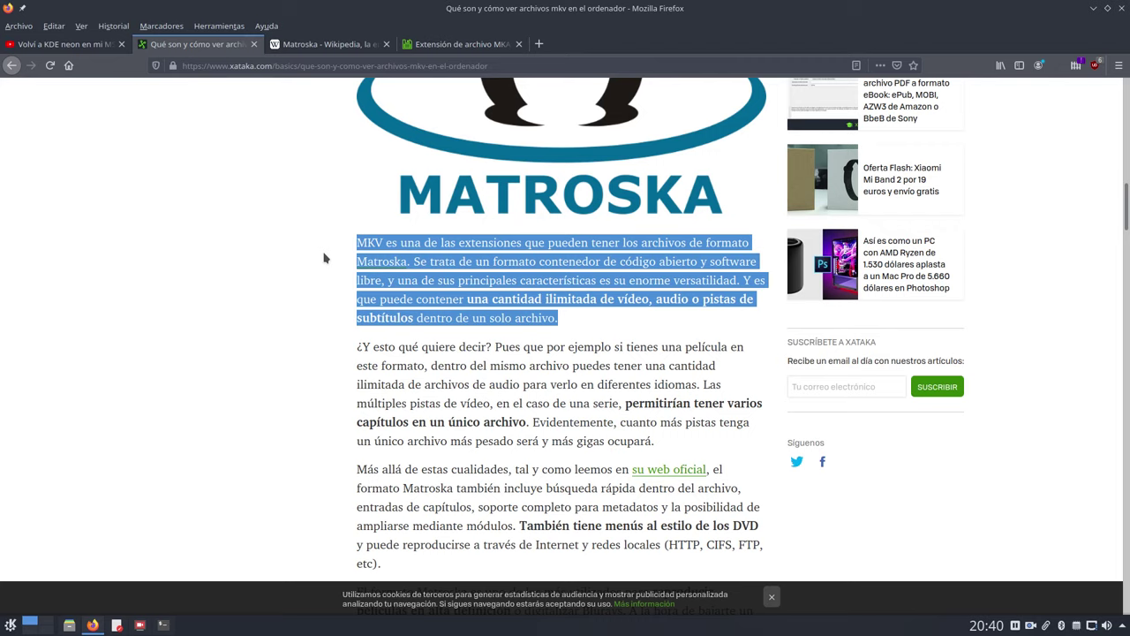
pyautogui.click(431, 320)
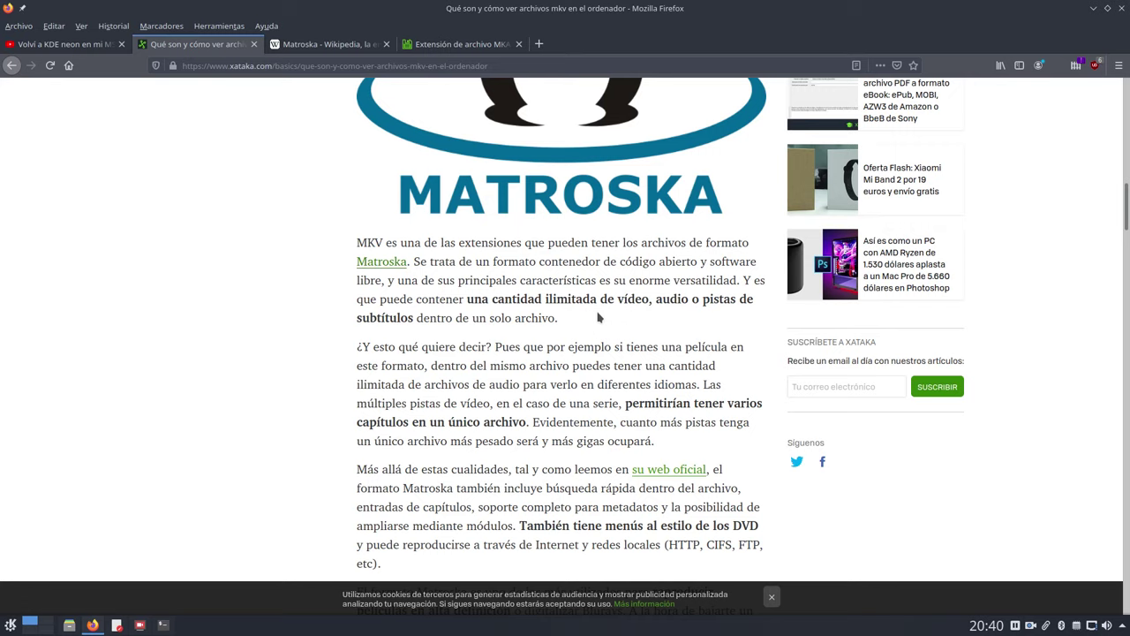
pyautogui.moveTo(579, 315); pyautogui.dragTo(355, 313)
pyautogui.click(255, 321)
pyautogui.click(310, 42)
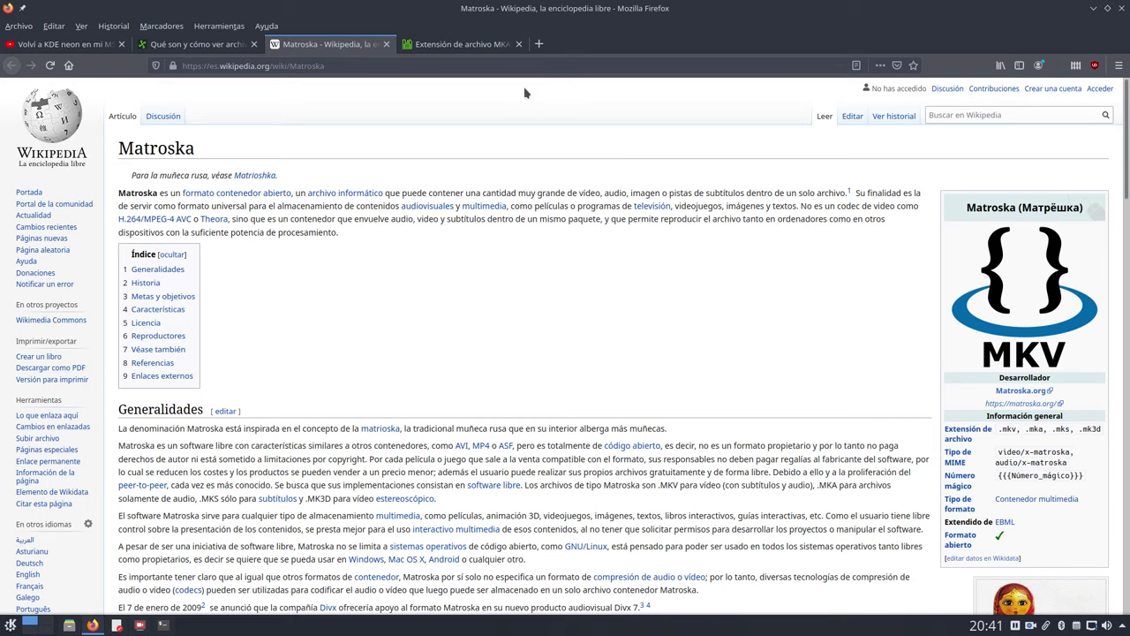
pyautogui.click(1092, 9)
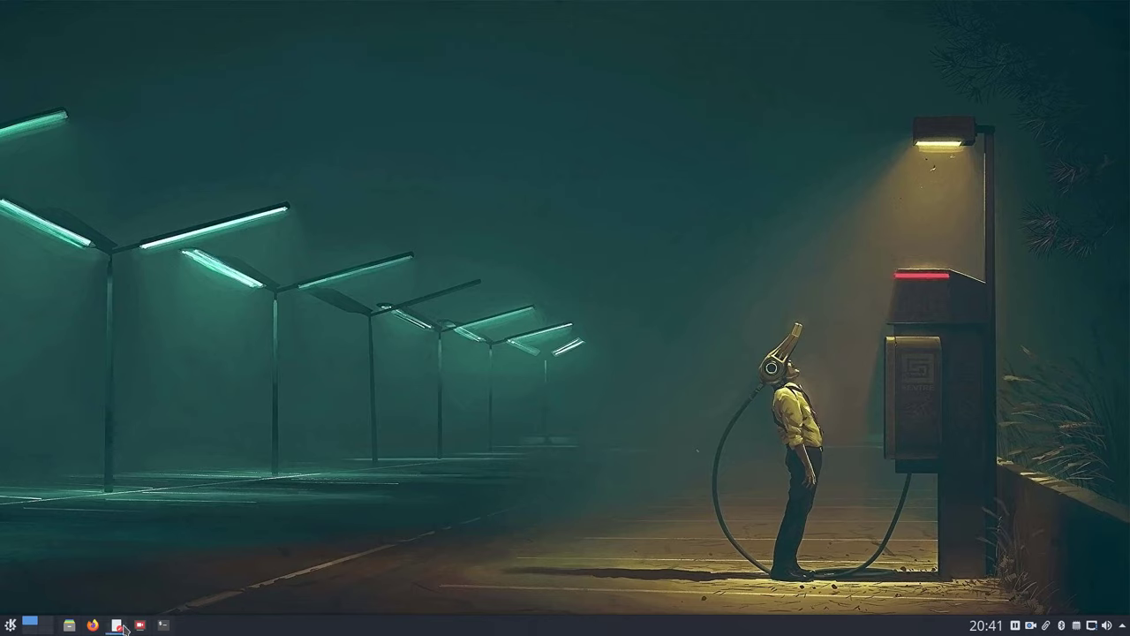
# - Launch ocenaudio and shrink its window in the upper part of the desktop
pyautogui.click(11, 625)
pyautogui.scroll(-3, 75, 397)
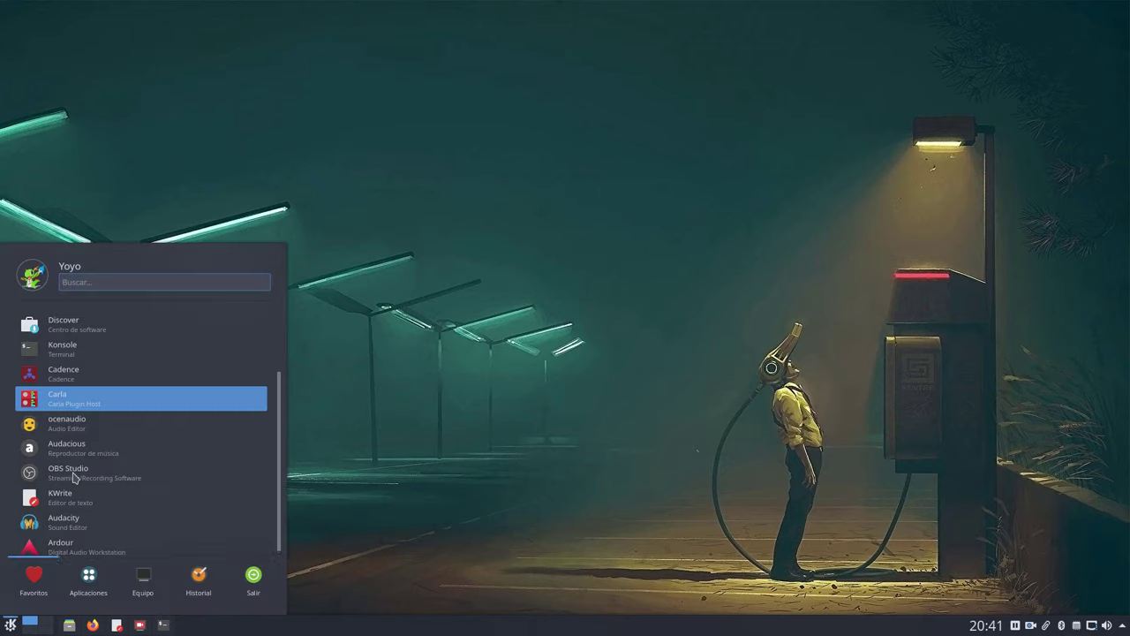
pyautogui.click(71, 419)
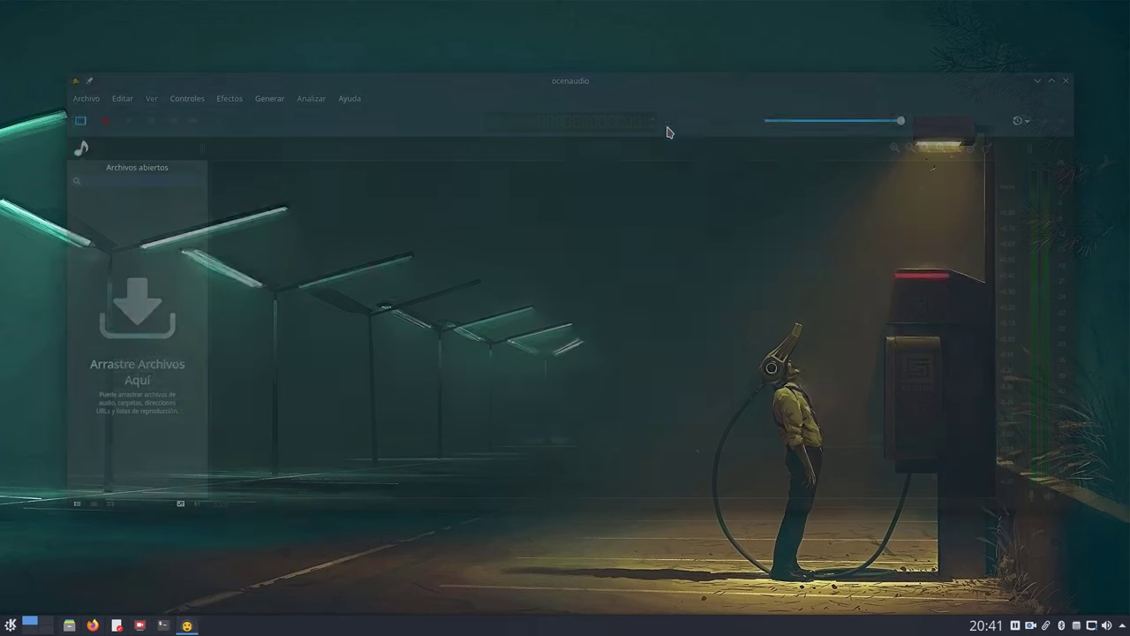
pyautogui.moveTo(712, 101); pyautogui.dragTo(689, 53)
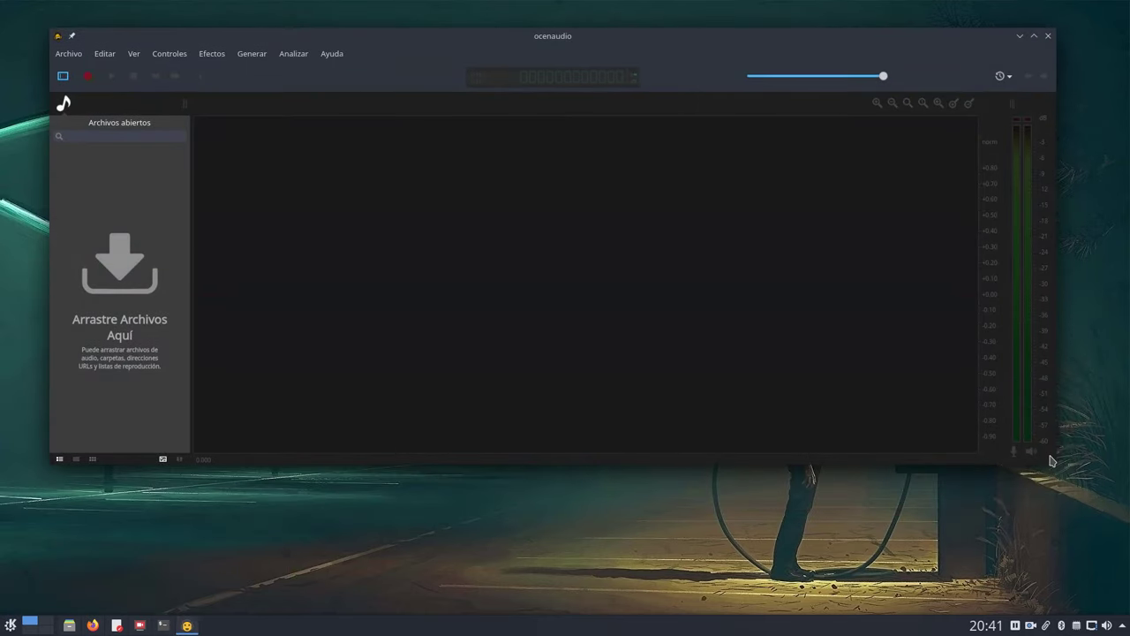
pyautogui.moveTo(1052, 460); pyautogui.dragTo(951, 372)
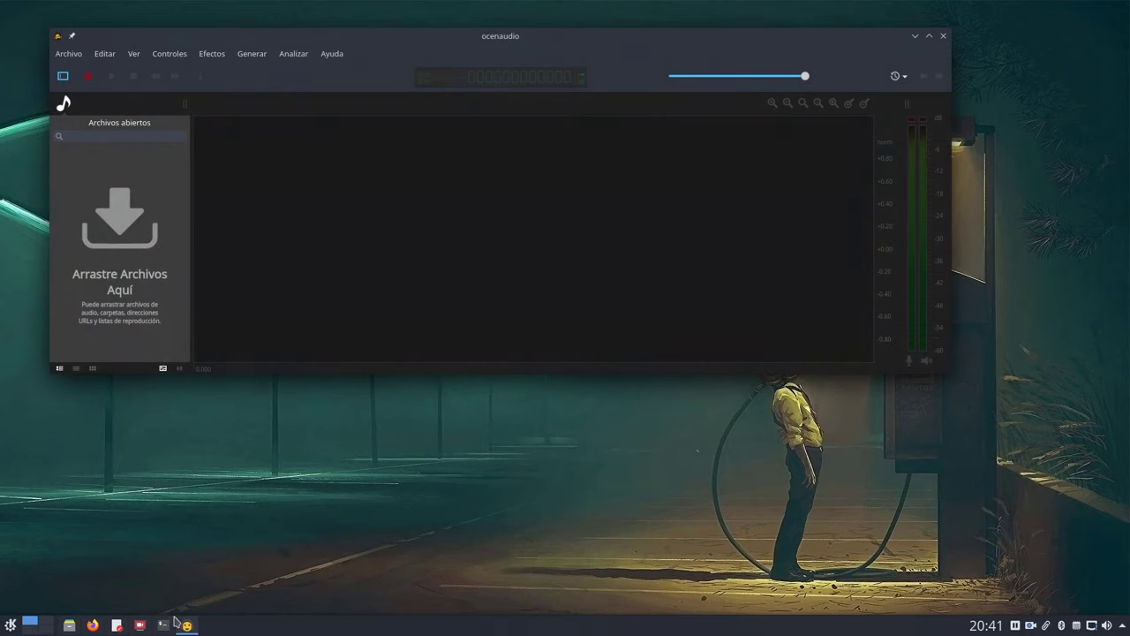
# - Load kde-neon.mkv from Dolphin's Vídeos folder into ocenaudio as raw 16-bit linear PCM, little endian, 8000 Hz, mono
pyautogui.click(69, 624)
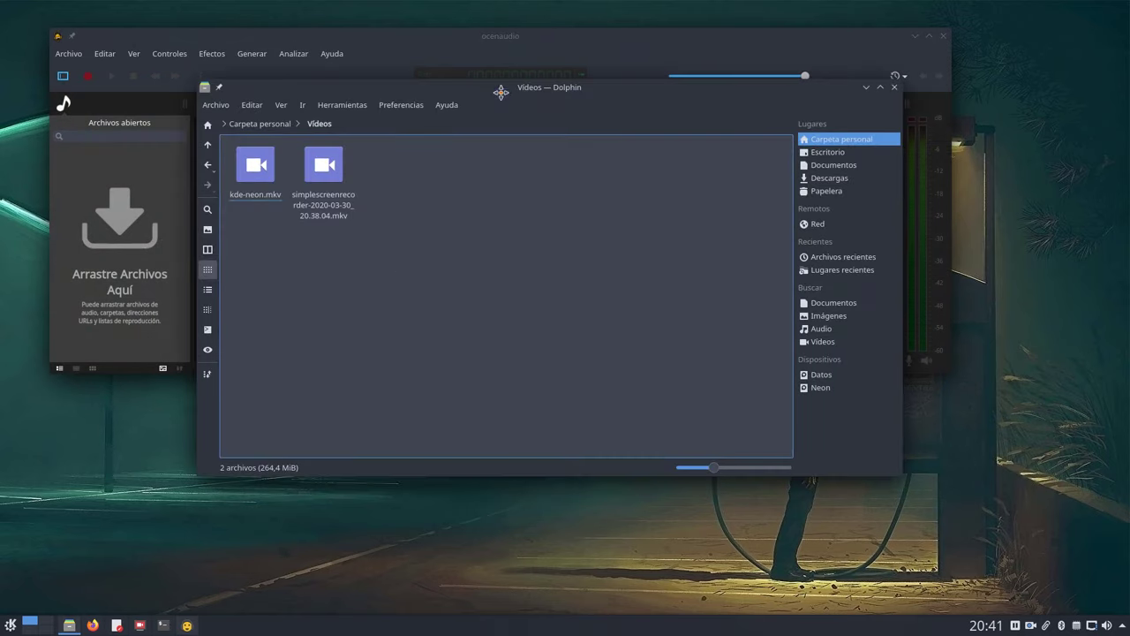
pyautogui.moveTo(500, 92); pyautogui.dragTo(812, 432)
pyautogui.click(566, 518)
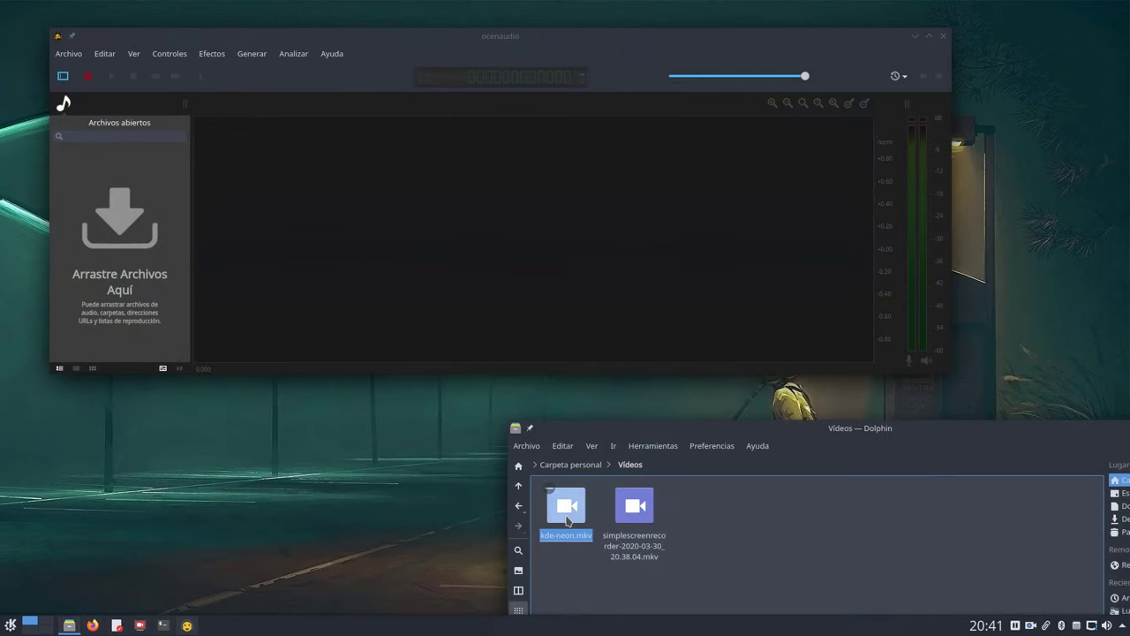
pyautogui.moveTo(566, 520); pyautogui.dragTo(126, 293)
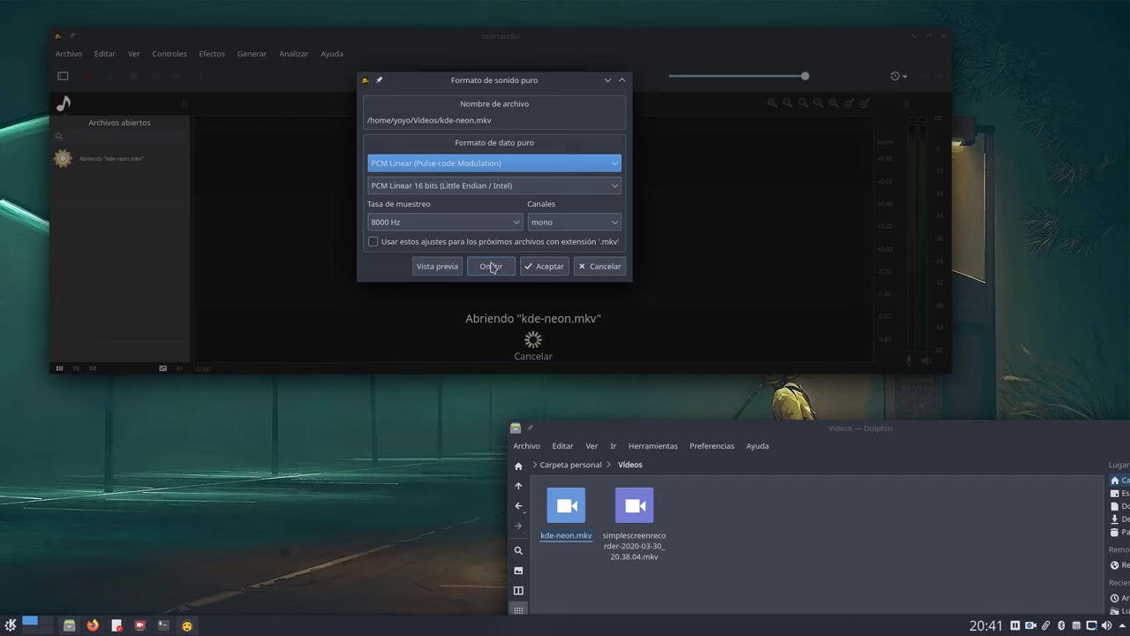
pyautogui.click(540, 267)
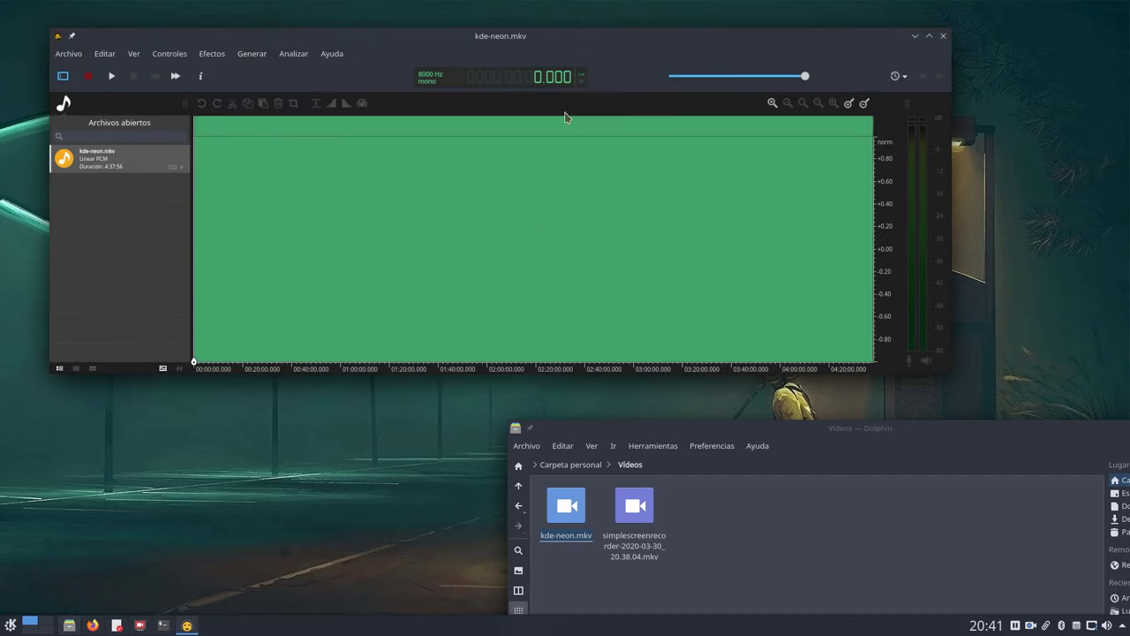
# - Play kde-neon.mkv briefly from about 2:01:52, stop playback, and close ocenaudio
pyautogui.click(492, 151)
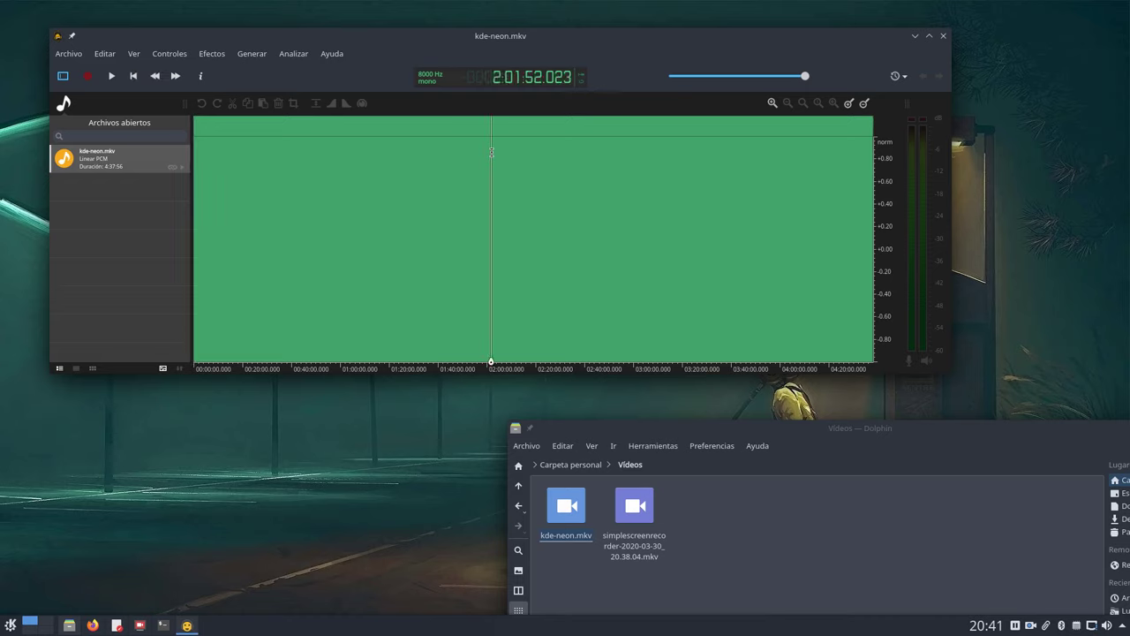
pyautogui.press('space')
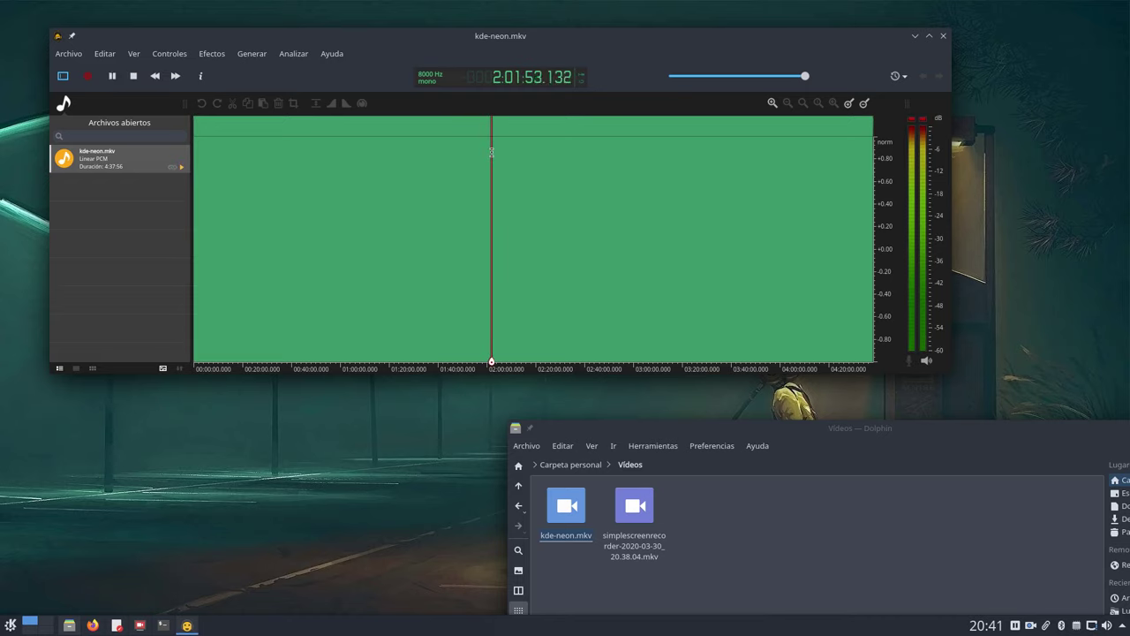
pyautogui.press('space')
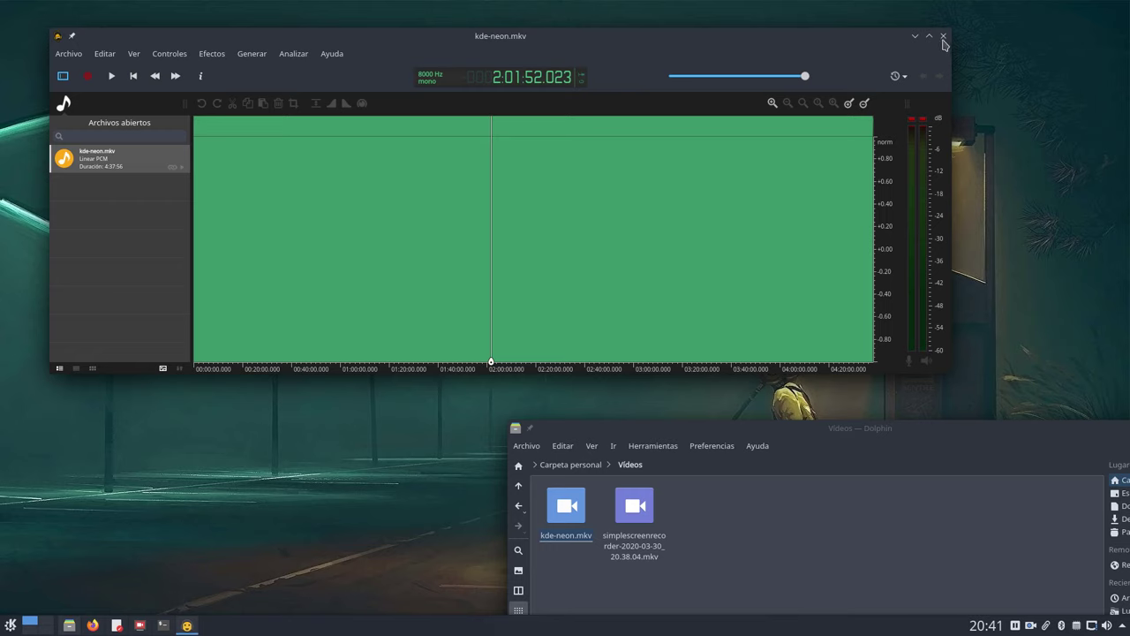
pyautogui.click(943, 36)
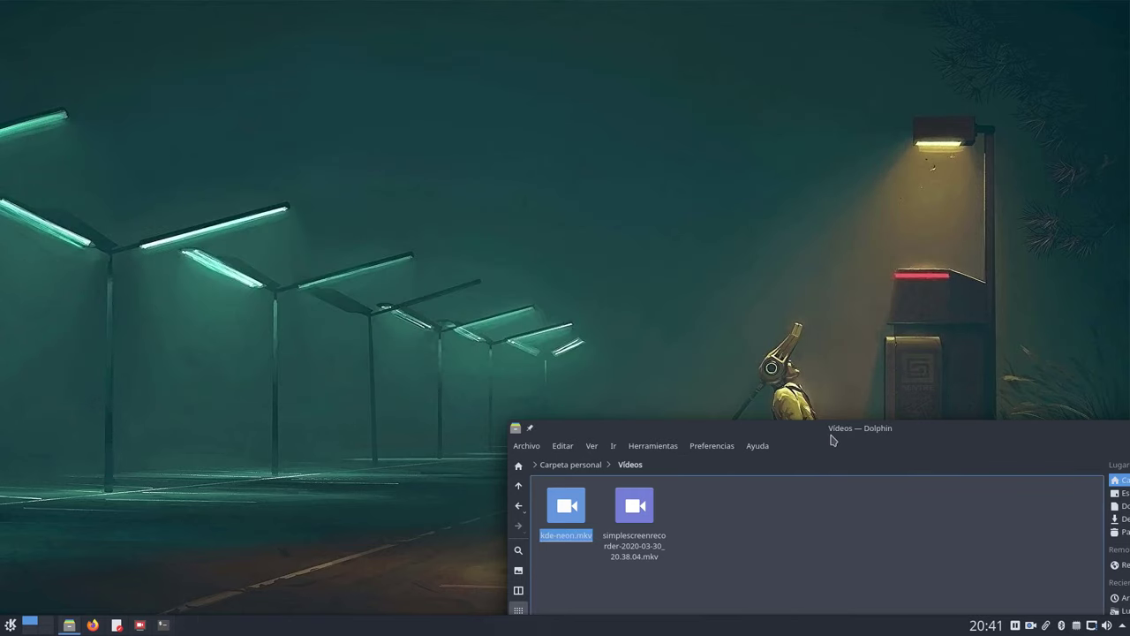
# - Launch MKVToolNix GUI and reduce it to a smaller window in the upper part of the desktop
pyautogui.moveTo(832, 436); pyautogui.dragTo(824, 435)
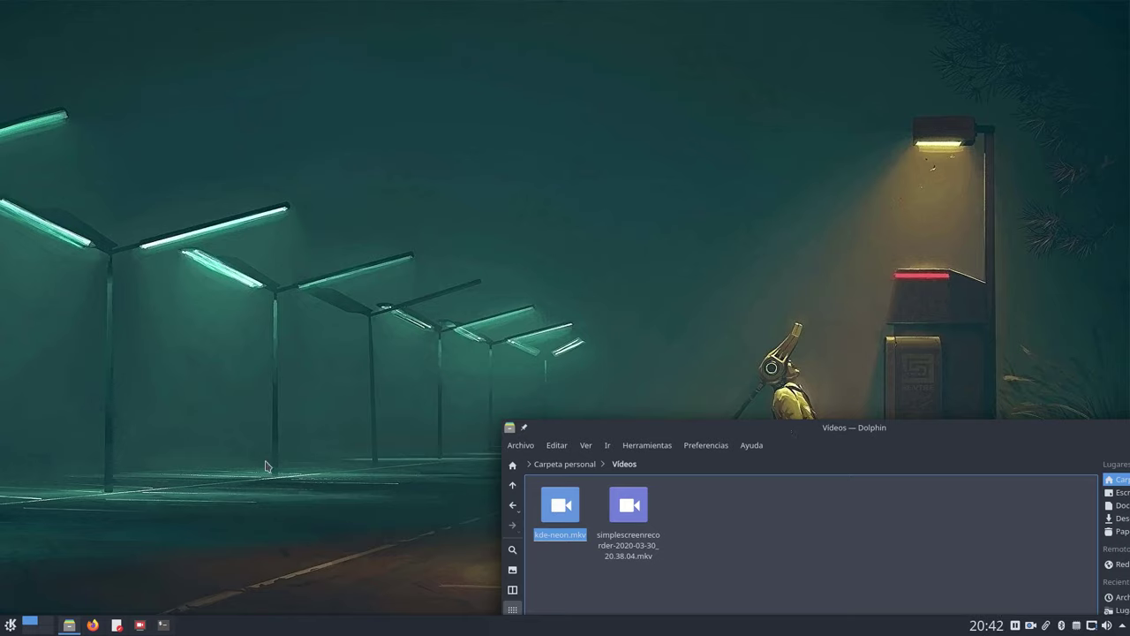
pyautogui.click(10, 623)
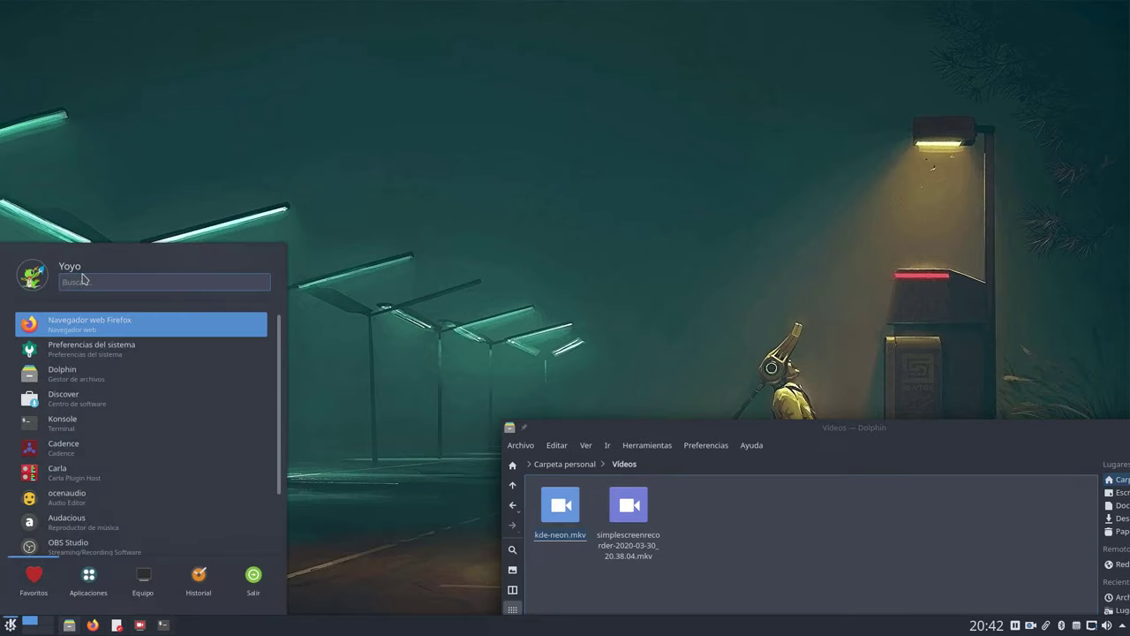
pyautogui.write('mk')
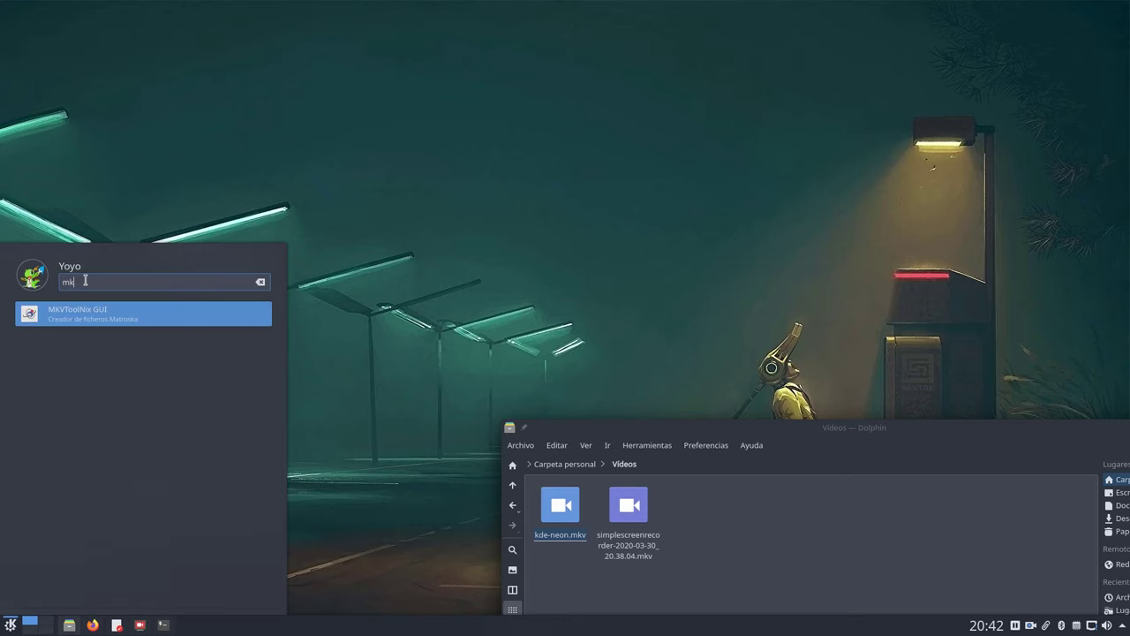
pyautogui.click(100, 314)
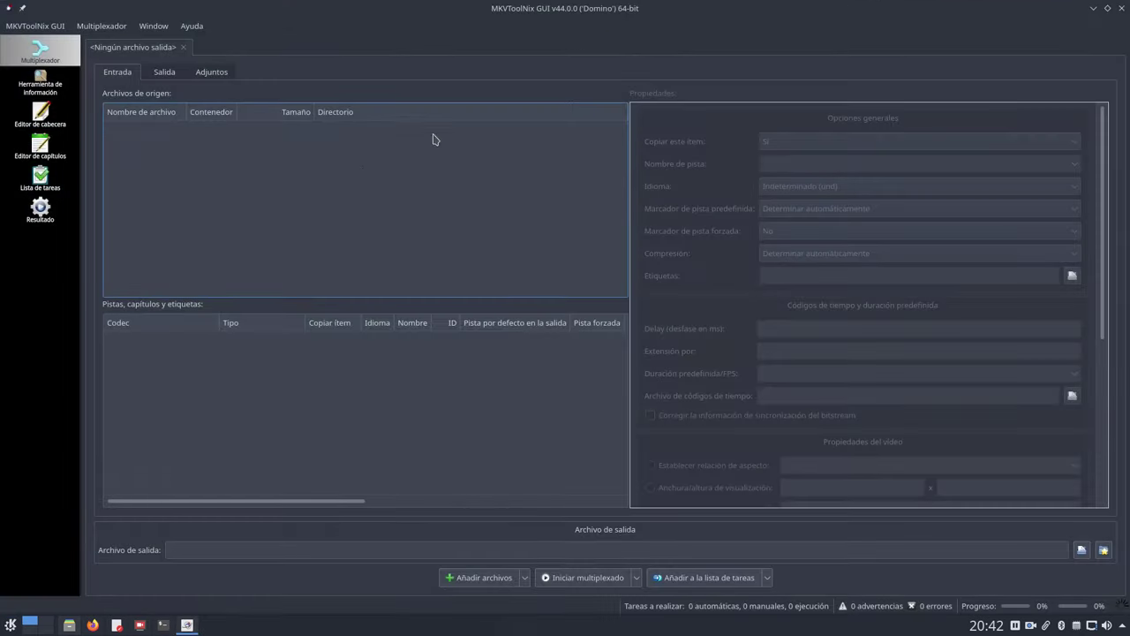
pyautogui.click(1107, 8)
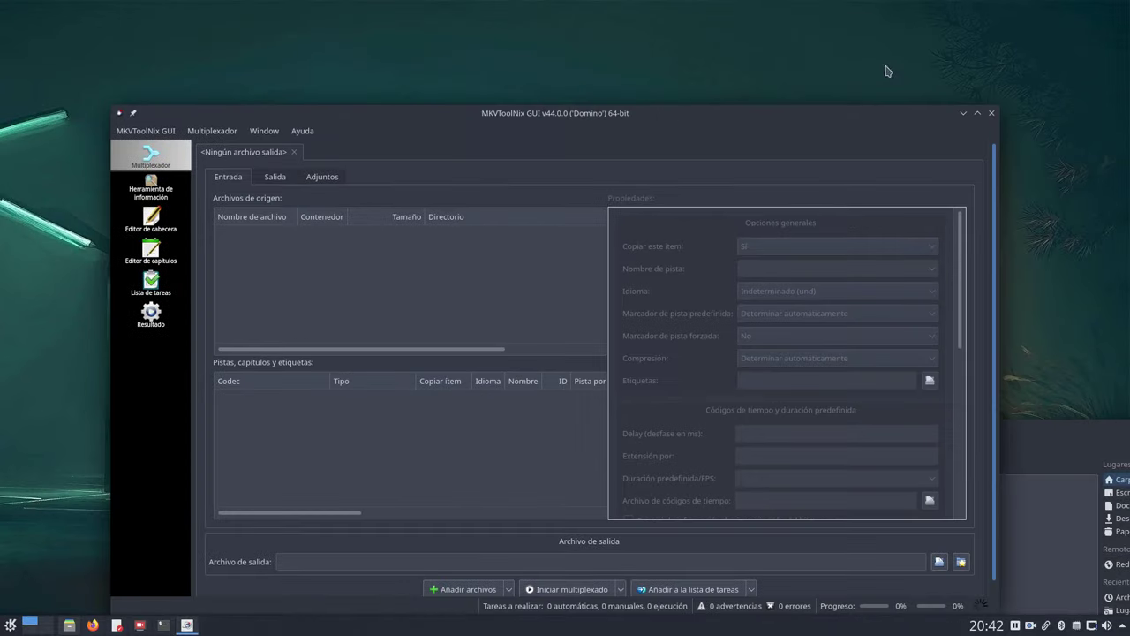
pyautogui.moveTo(627, 123); pyautogui.dragTo(595, 76)
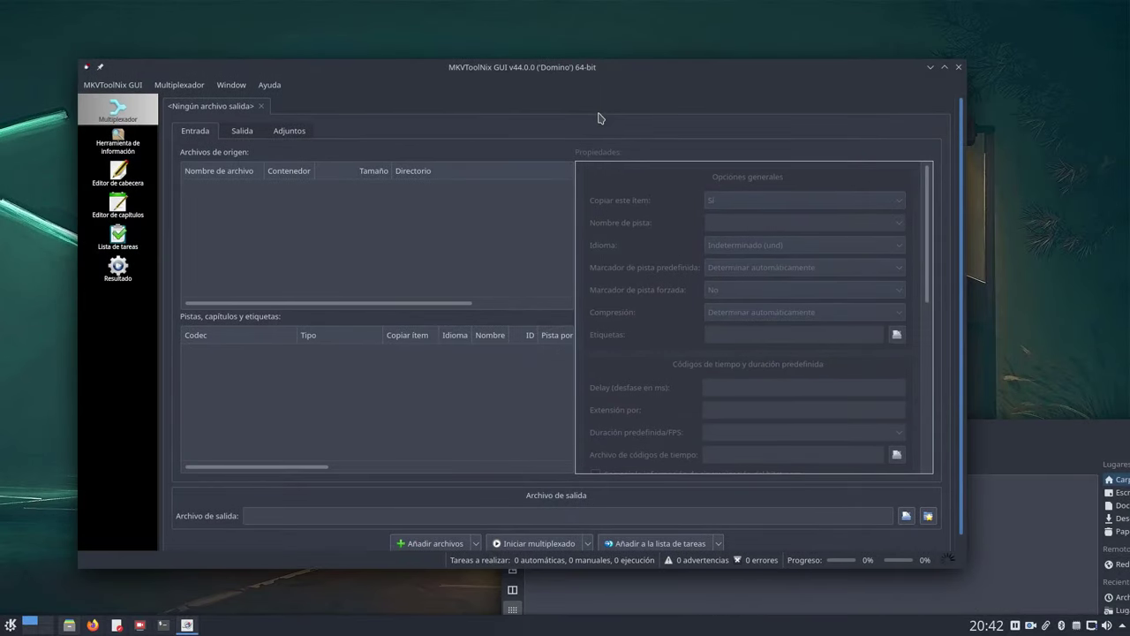
pyautogui.moveTo(574, 70); pyautogui.dragTo(549, 33)
pyautogui.moveTo(940, 531); pyautogui.dragTo(959, 536)
pyautogui.moveTo(398, 205)
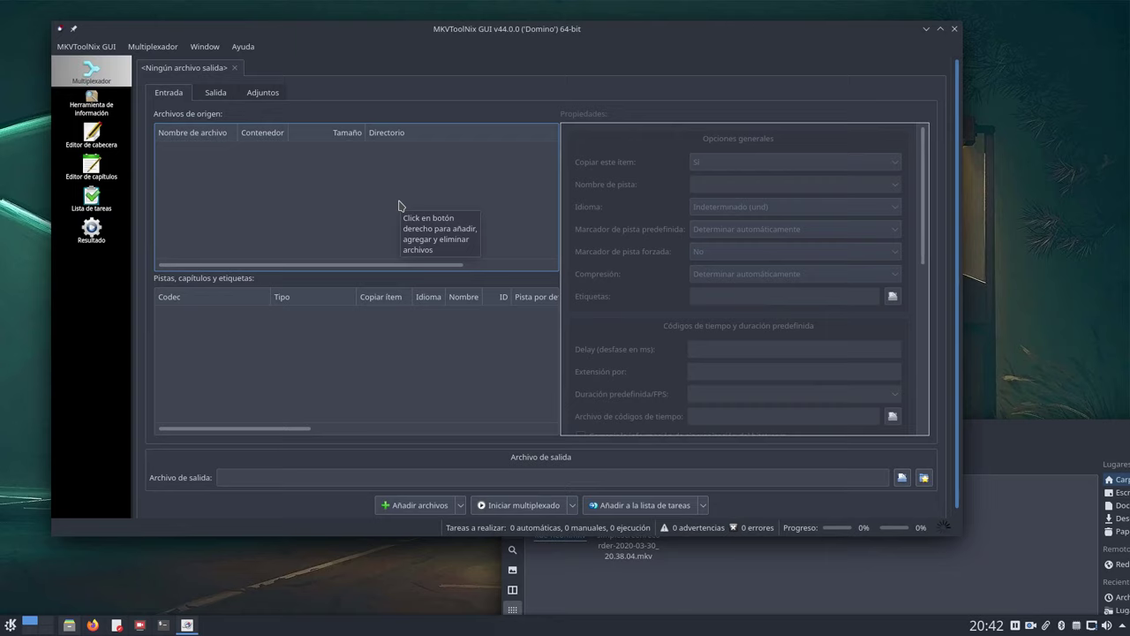
# - Switch to Firefox, read the File-Extension.org page on the MKA format and the programs that open it, and minimise the browser
pyautogui.click(92, 625)
pyautogui.click(482, 44)
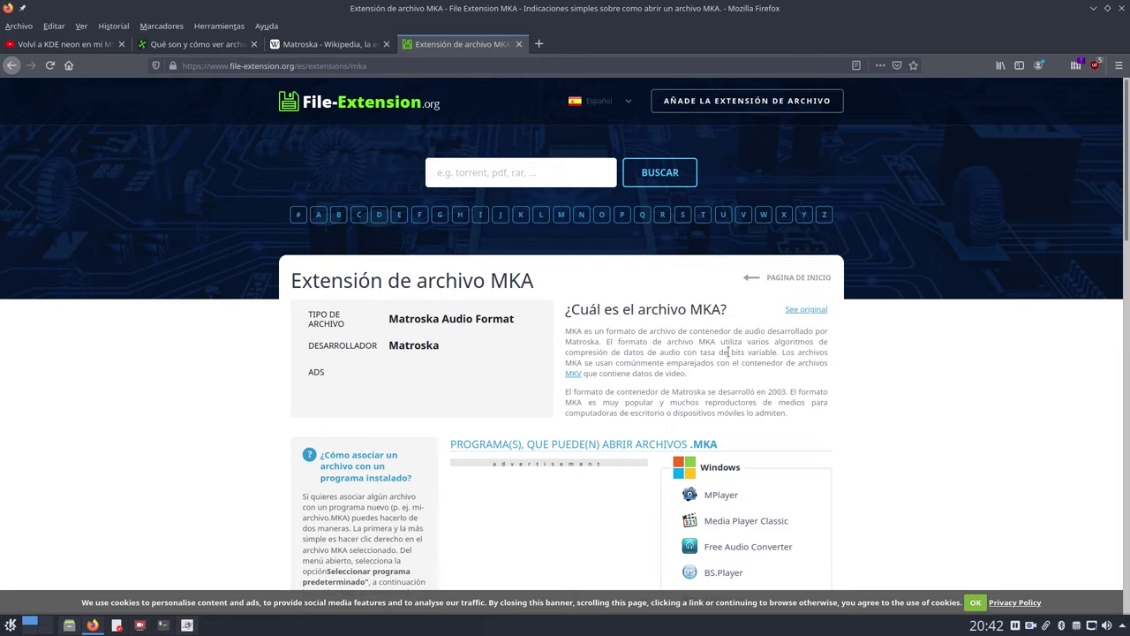
pyautogui.scroll(-5, 729, 352)
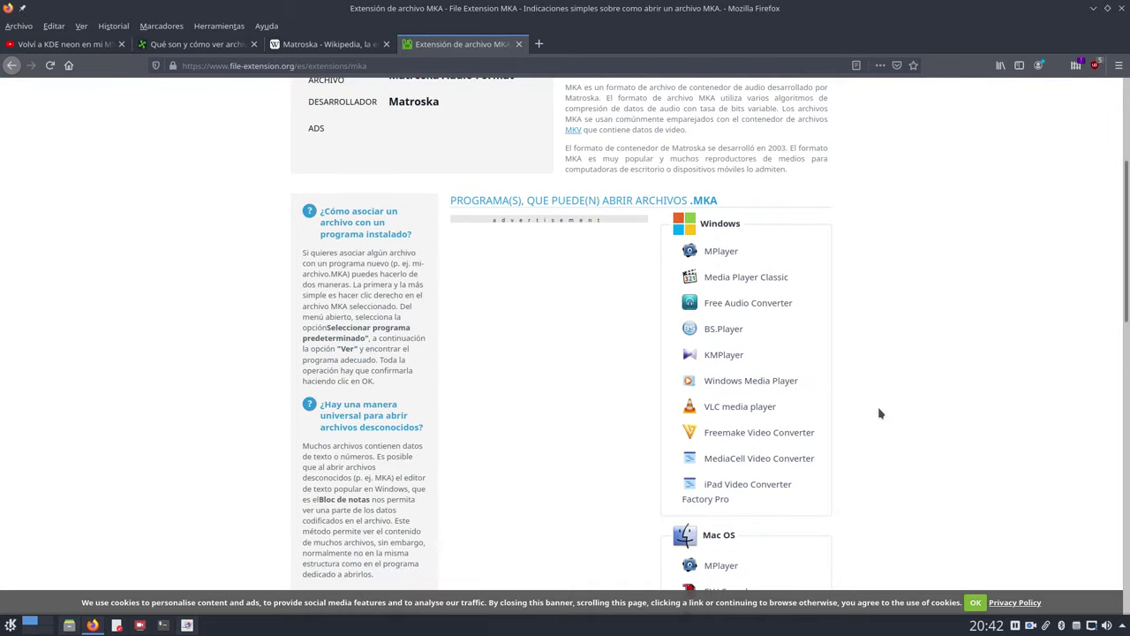
pyautogui.scroll(-1, 765, 287)
pyautogui.scroll(-3, 765, 288)
pyautogui.scroll(-3, 764, 286)
pyautogui.scroll(12, 759, 286)
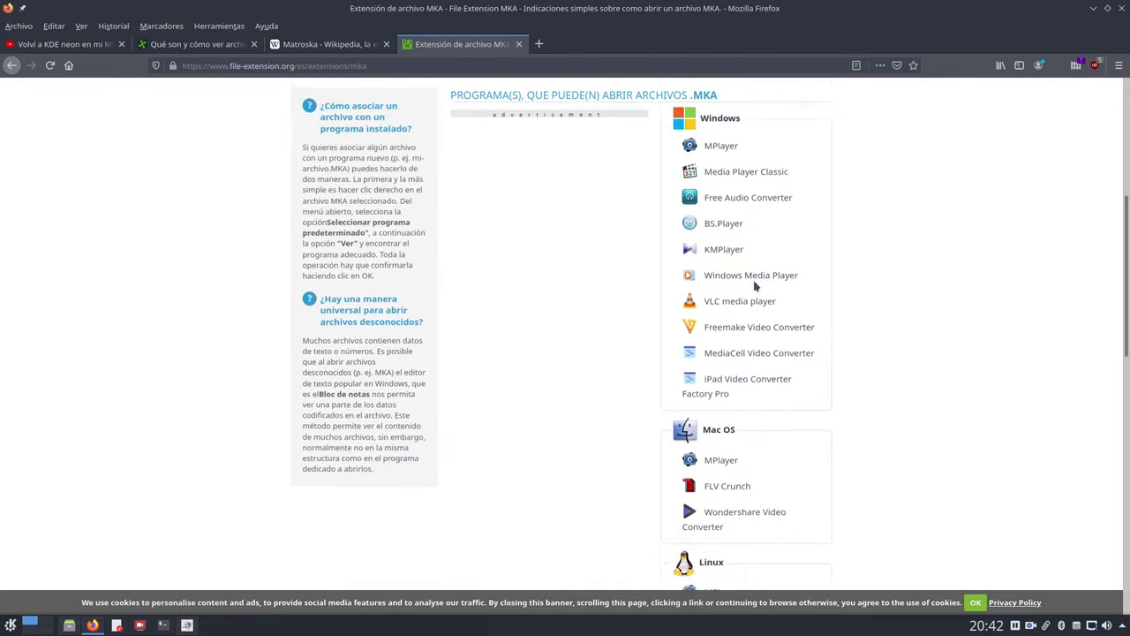
pyautogui.click(1093, 8)
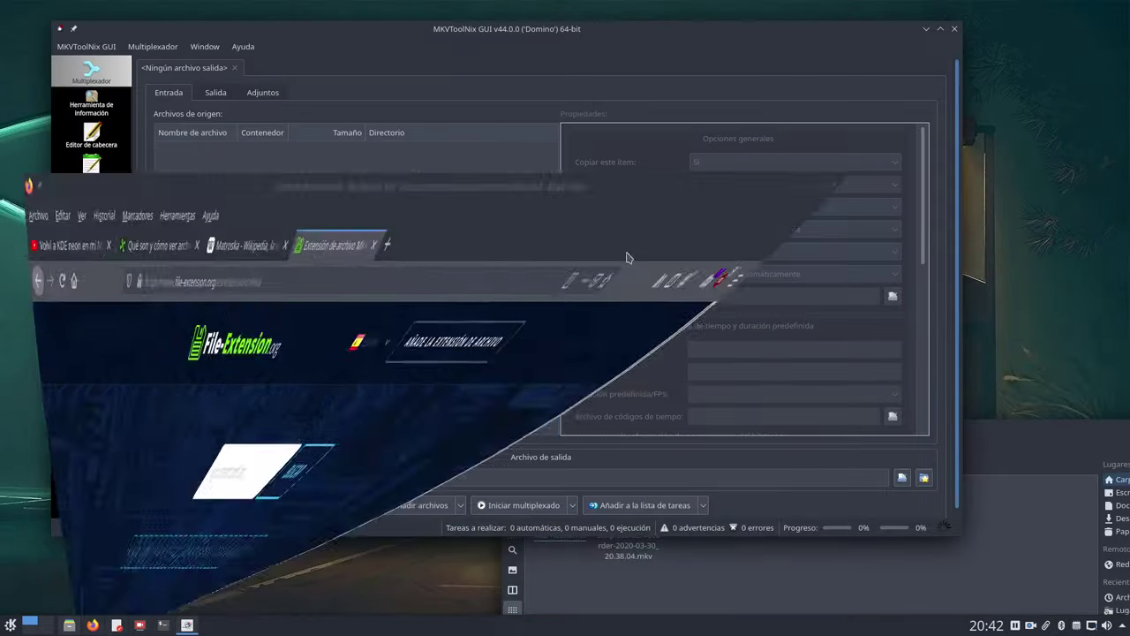
# - Add kde-neon.mkv from the Vídeos folder as a source file in the MKVToolNix multiplexer
pyautogui.click(424, 508)
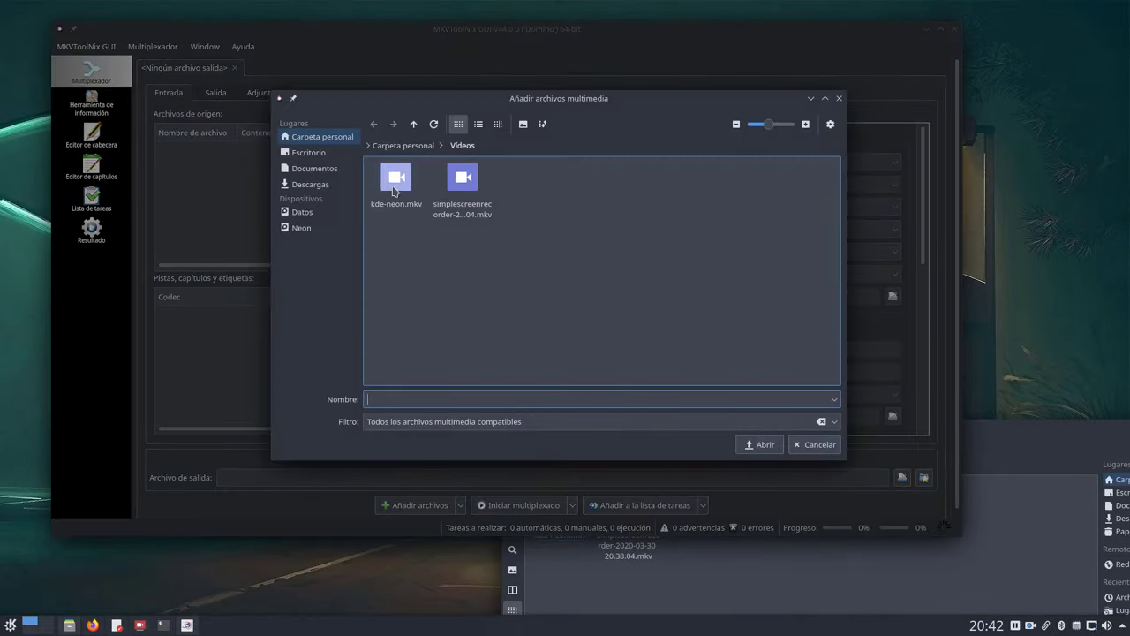
pyautogui.click(395, 191)
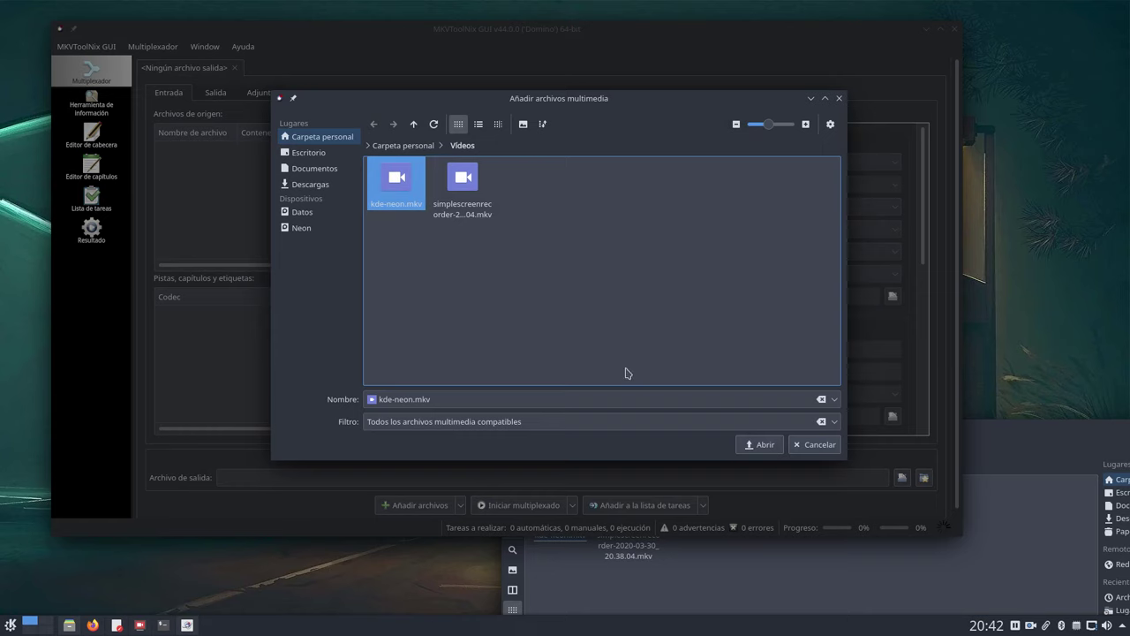
pyautogui.click(761, 445)
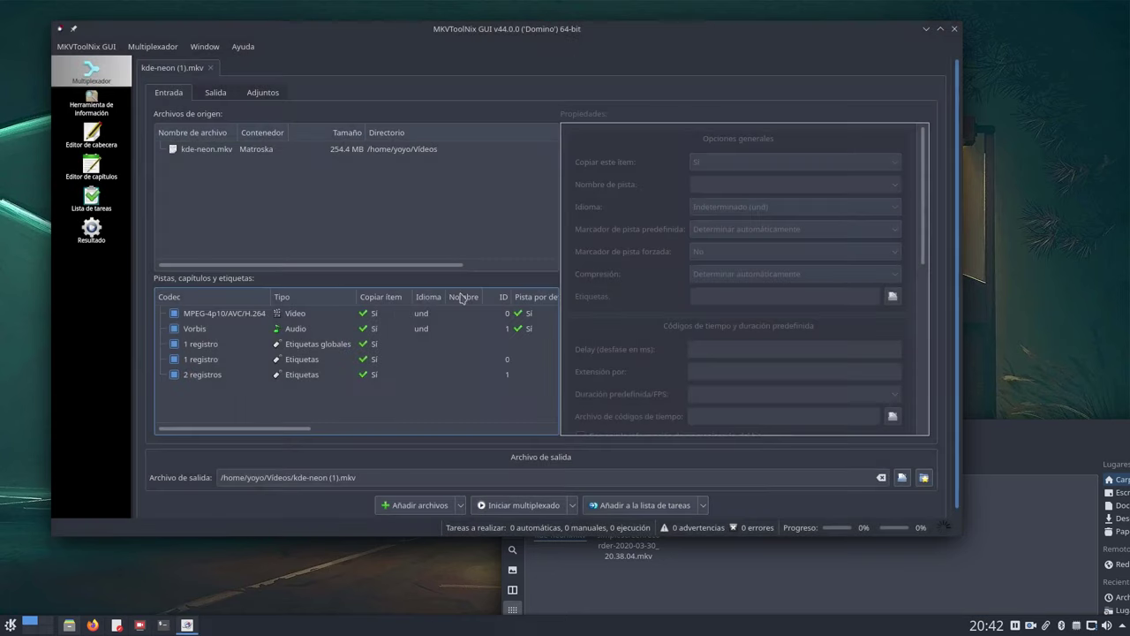
pyautogui.click(258, 150)
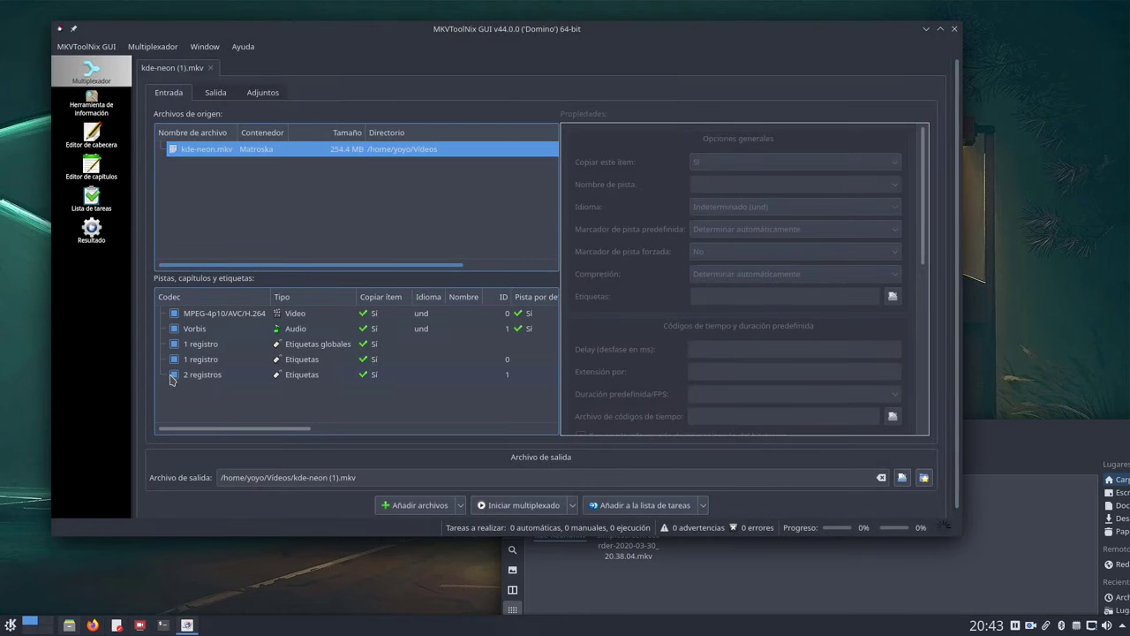
# - Exclude the MPEG-4p10/AVC/H.264 video track, the global tags and both track tag entries from copying, keeping only the Vorbis audio track
pyautogui.click(176, 314)
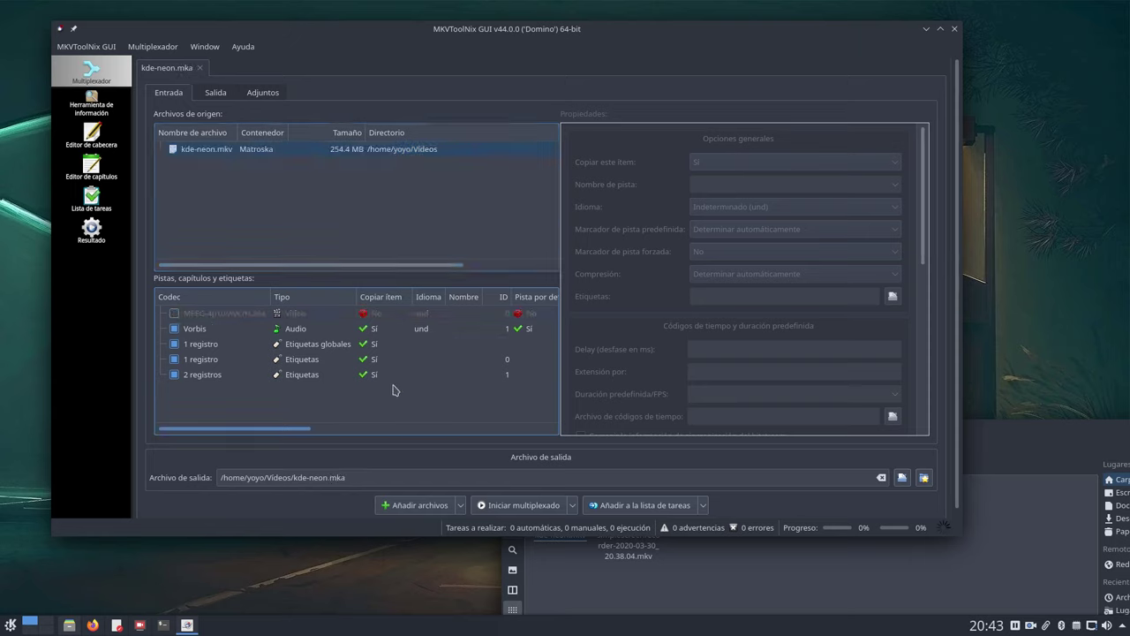
pyautogui.click(174, 344)
pyautogui.click(172, 362)
pyautogui.click(174, 374)
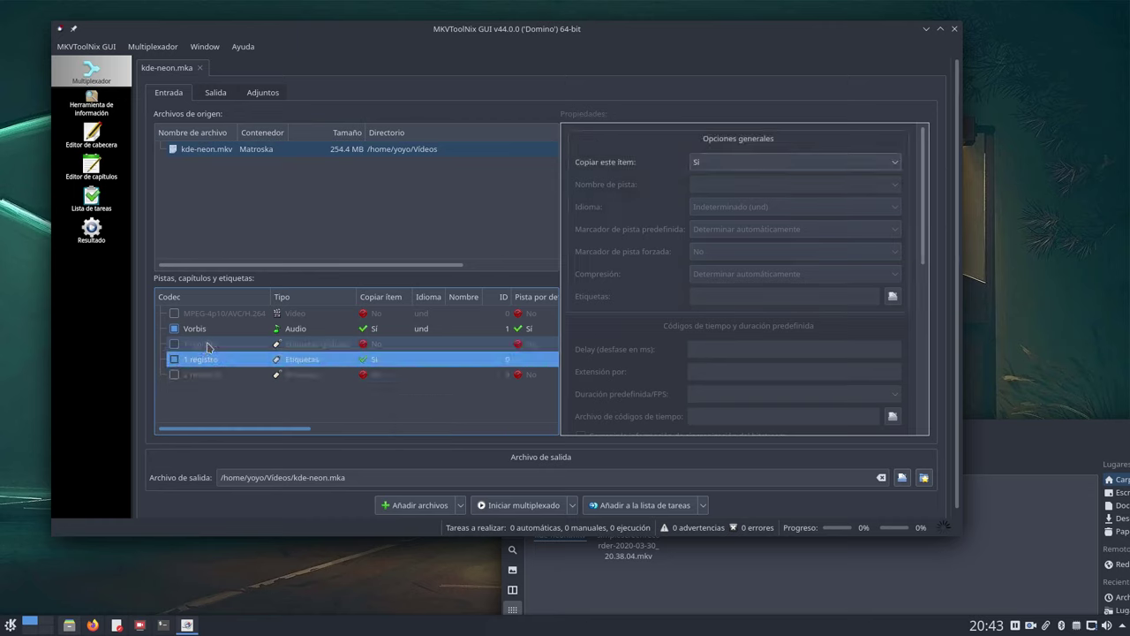
pyautogui.click(232, 329)
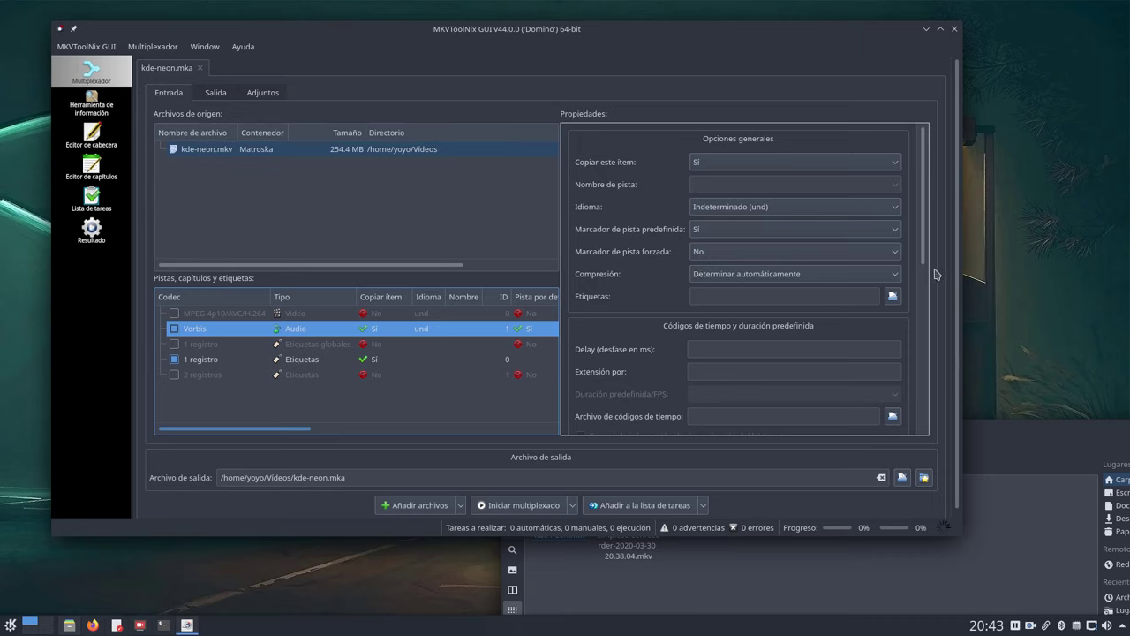
pyautogui.scroll(-1, 925, 280)
pyautogui.moveTo(925, 280); pyautogui.dragTo(905, 452)
pyautogui.scroll(5, 724, 355)
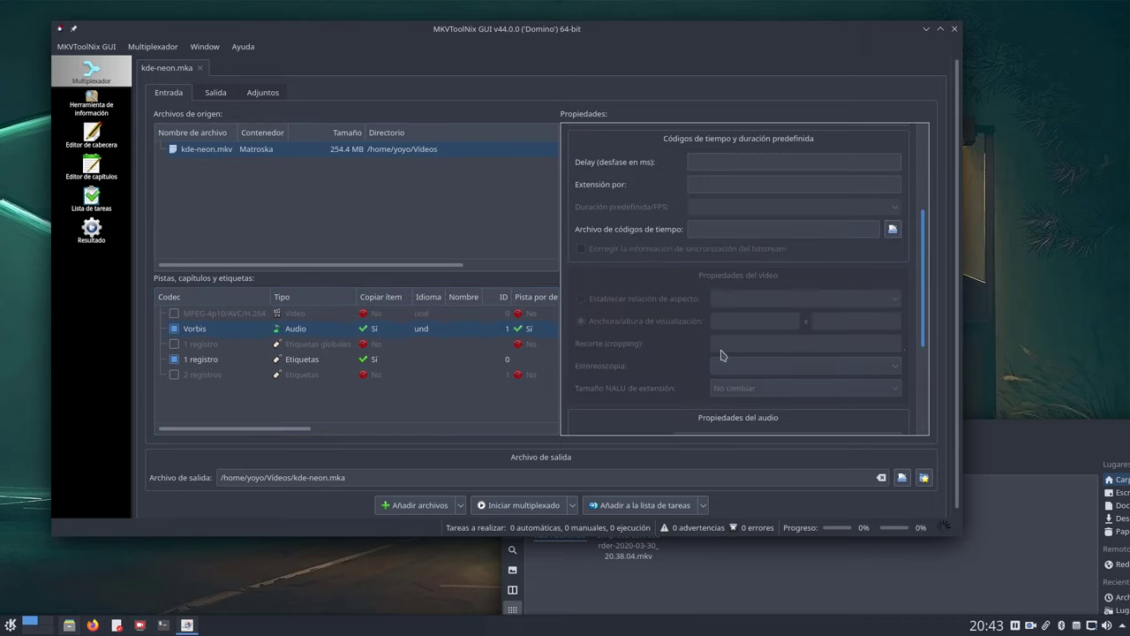
pyautogui.click(174, 329)
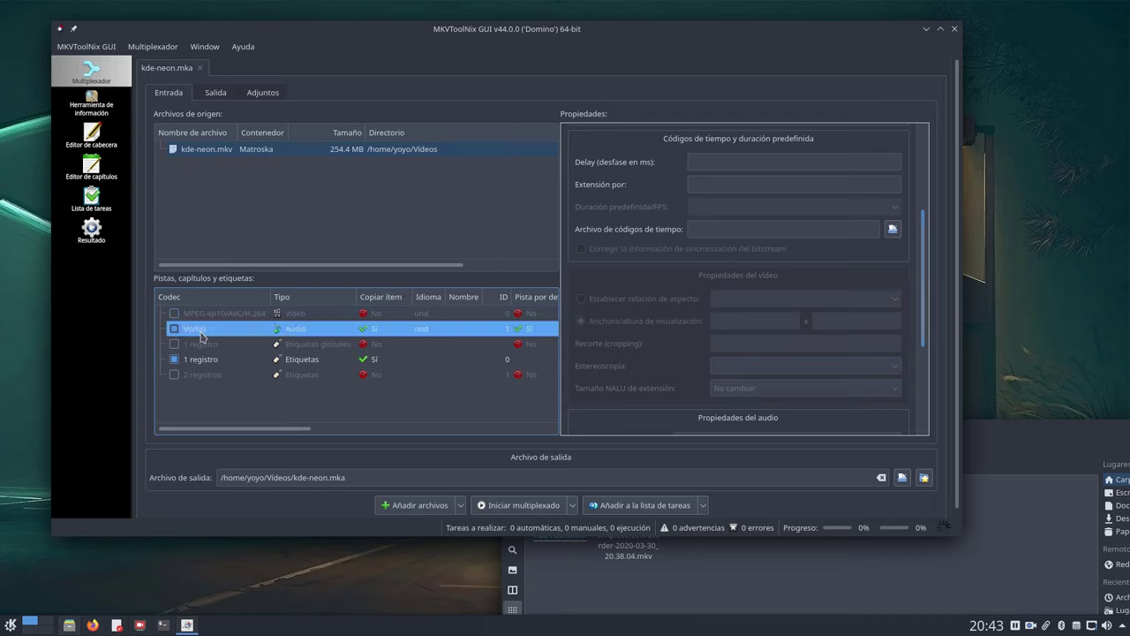
pyautogui.click(176, 359)
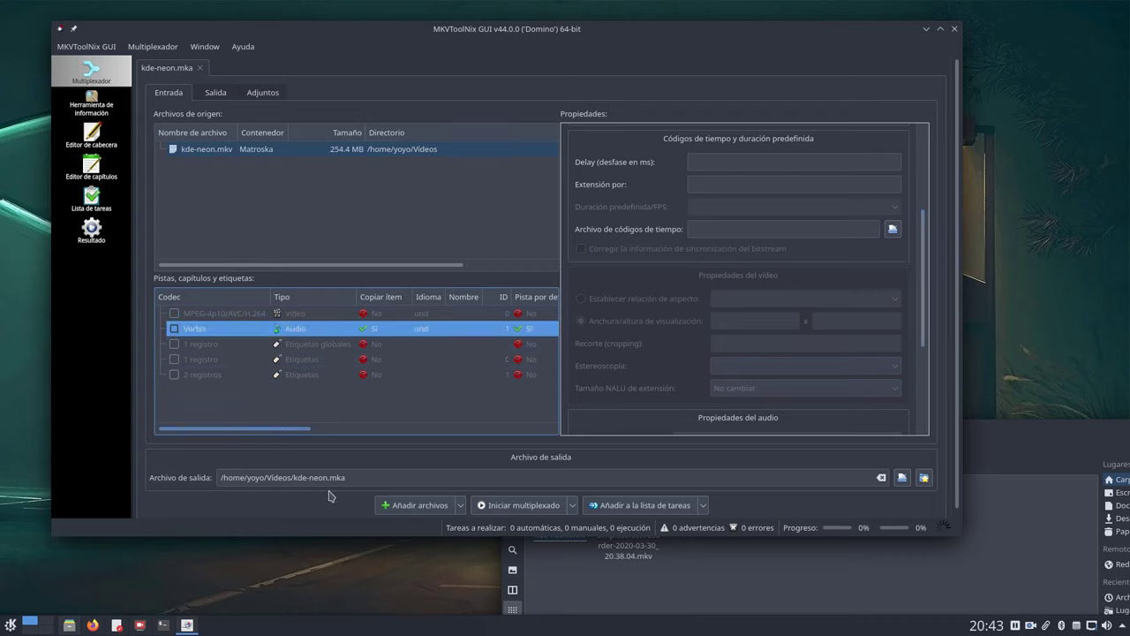
# - Multiplex the Vorbis audio track into kde-neon.mka in the Vídeos folder
pyautogui.click(221, 332)
pyautogui.click(362, 477)
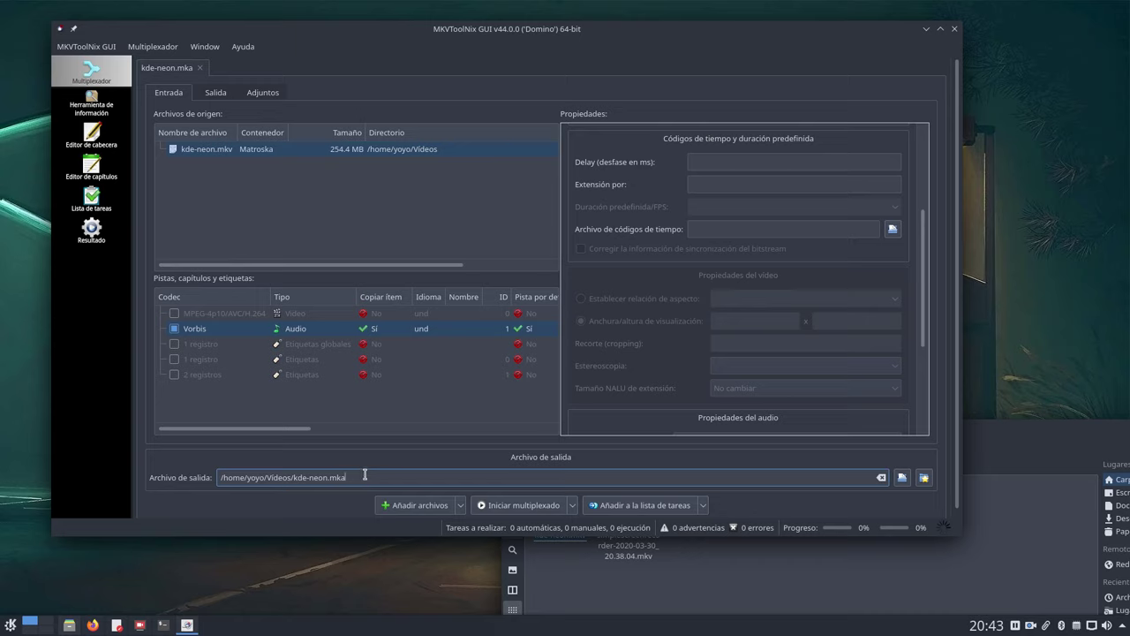
pyautogui.click(520, 513)
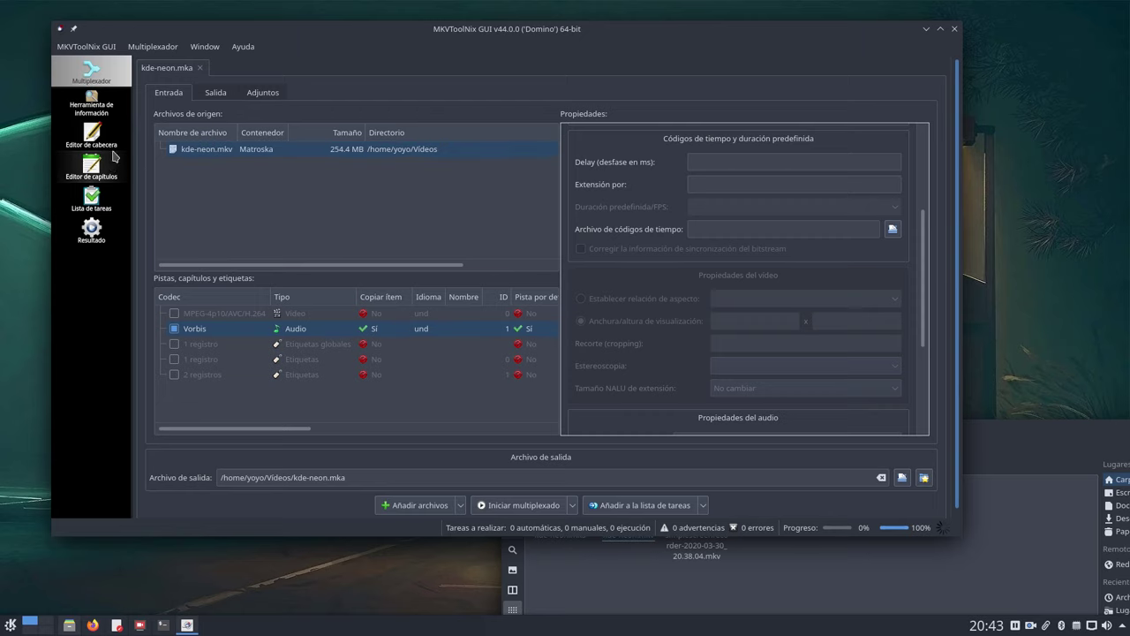
# - Review the multiplexer's output and attachment settings, the header and chapter editors, and the multiplexing job's status and log, and minimise MKVToolNix
pyautogui.click(216, 94)
pyautogui.click(265, 96)
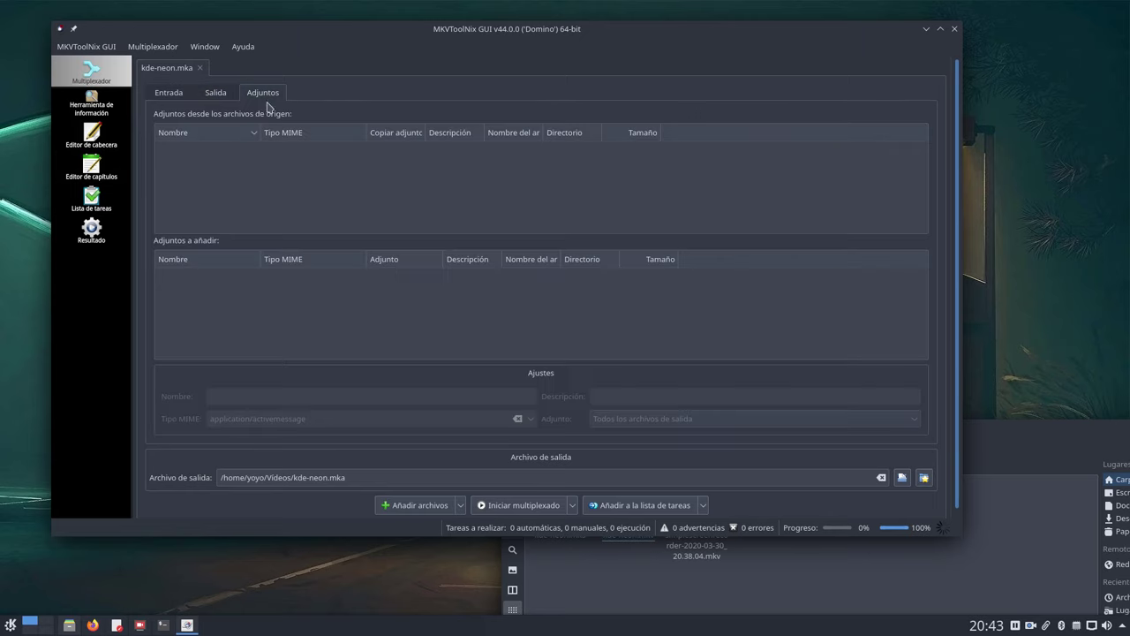
pyautogui.click(214, 98)
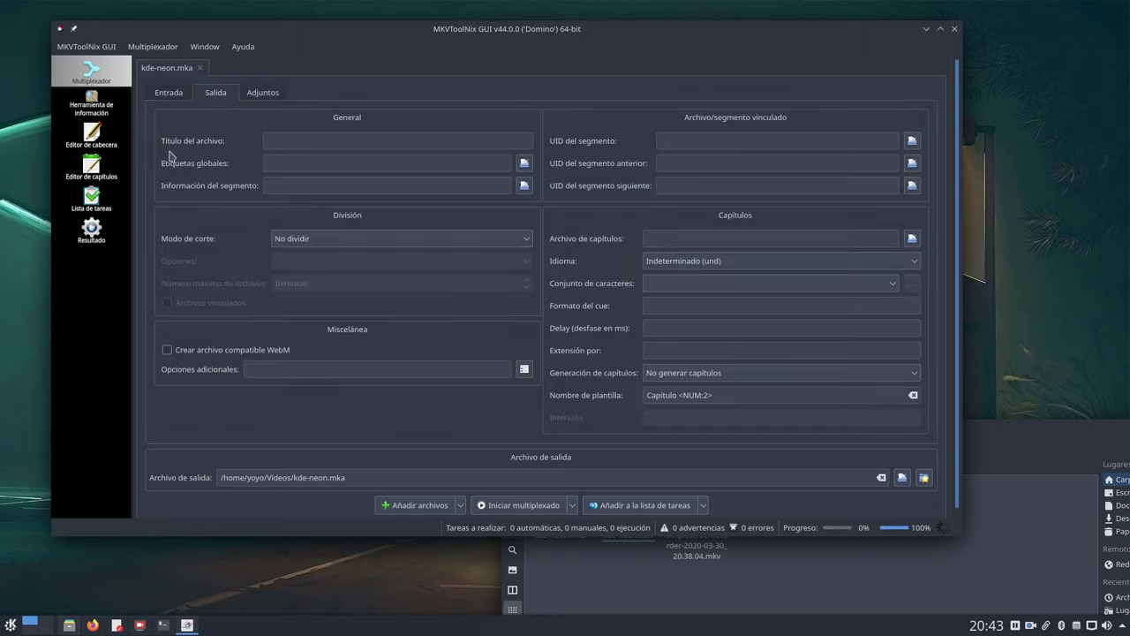
pyautogui.click(91, 135)
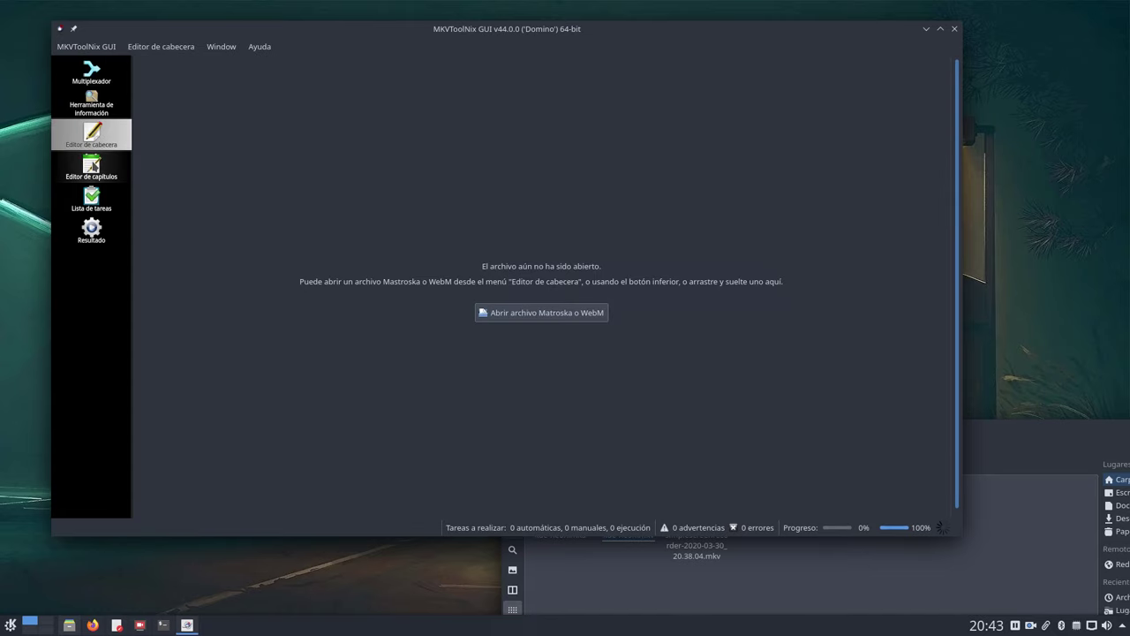
pyautogui.click(92, 165)
pyautogui.click(92, 196)
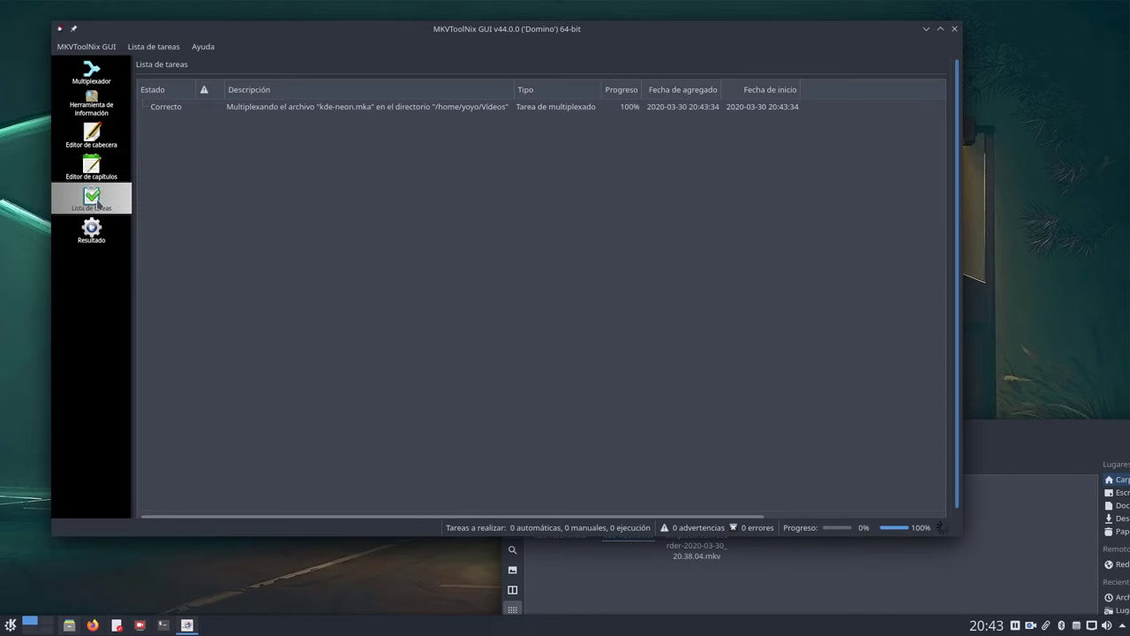
pyautogui.click(307, 110)
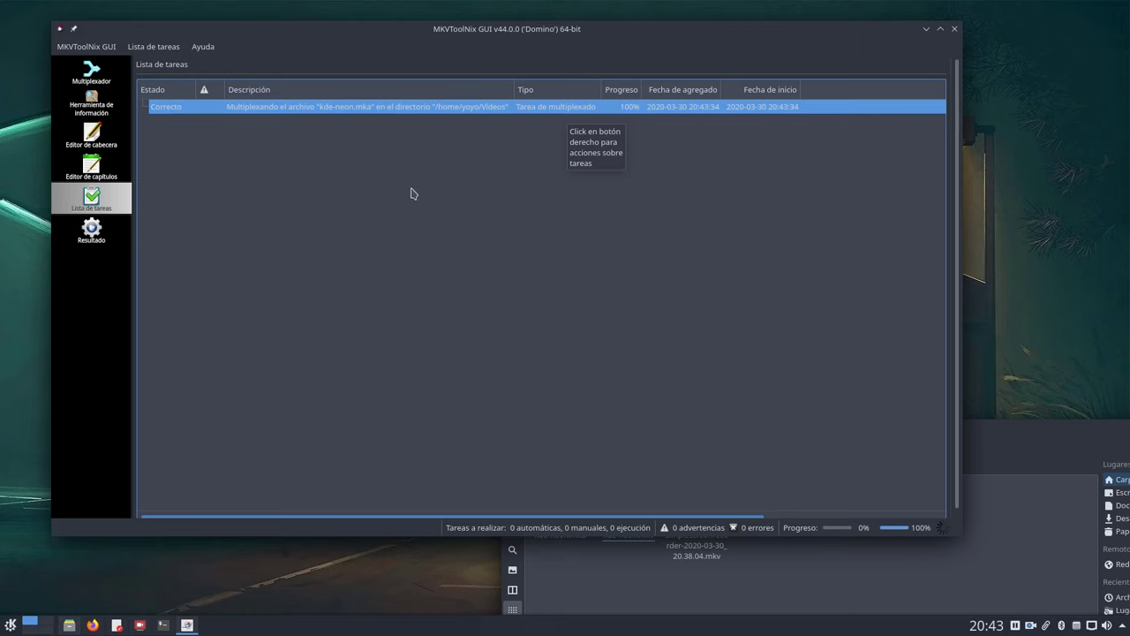
pyautogui.click(87, 234)
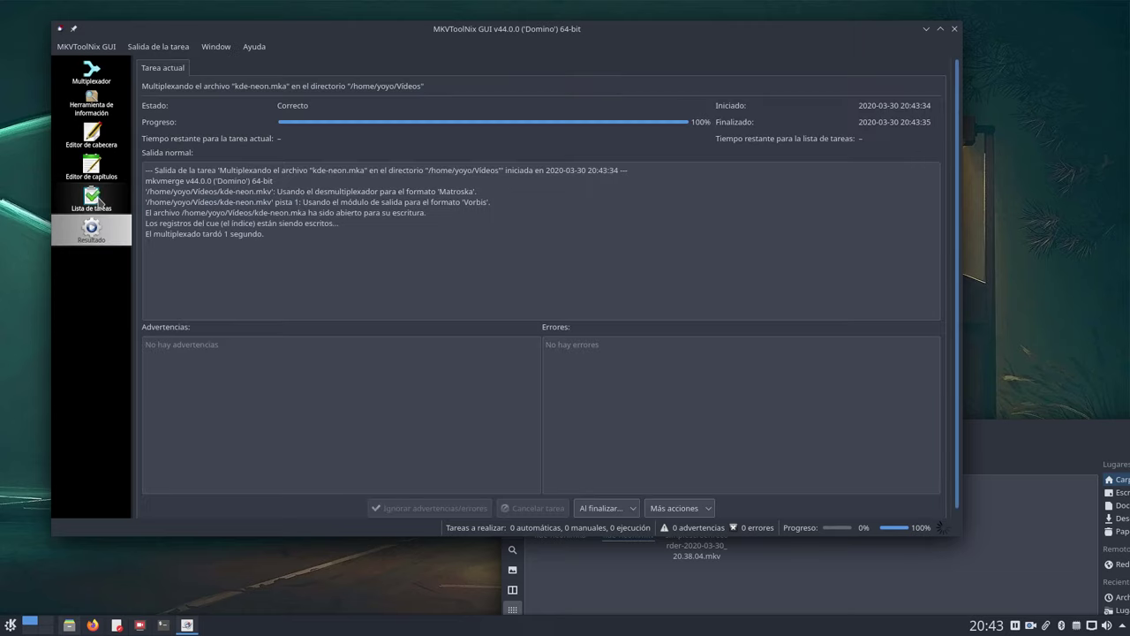
pyautogui.click(512, 167)
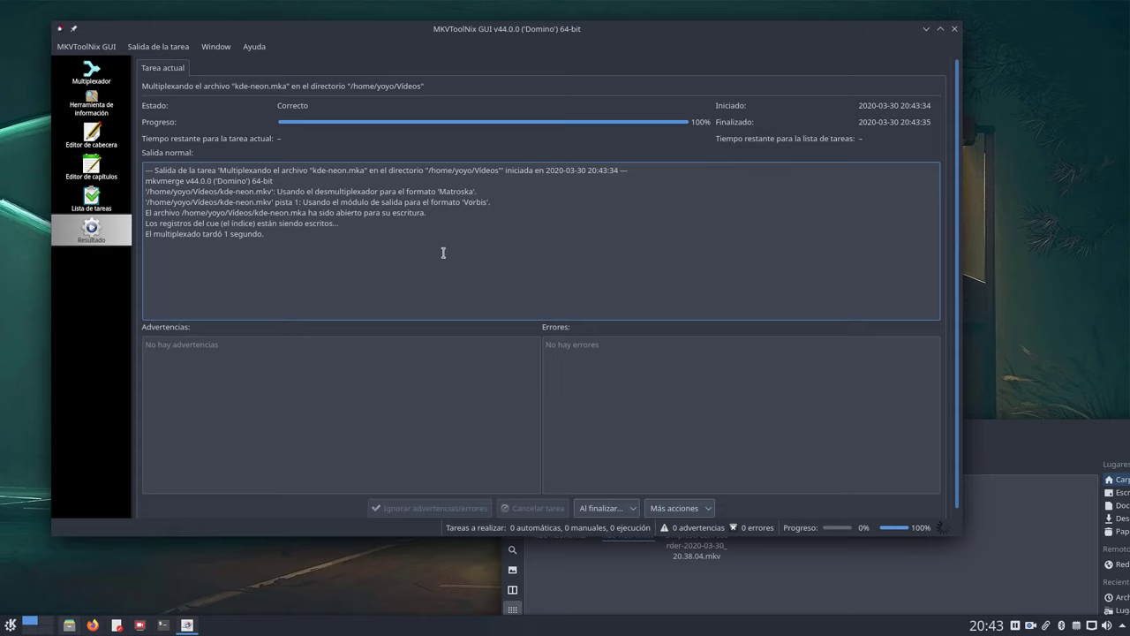
pyautogui.click(927, 28)
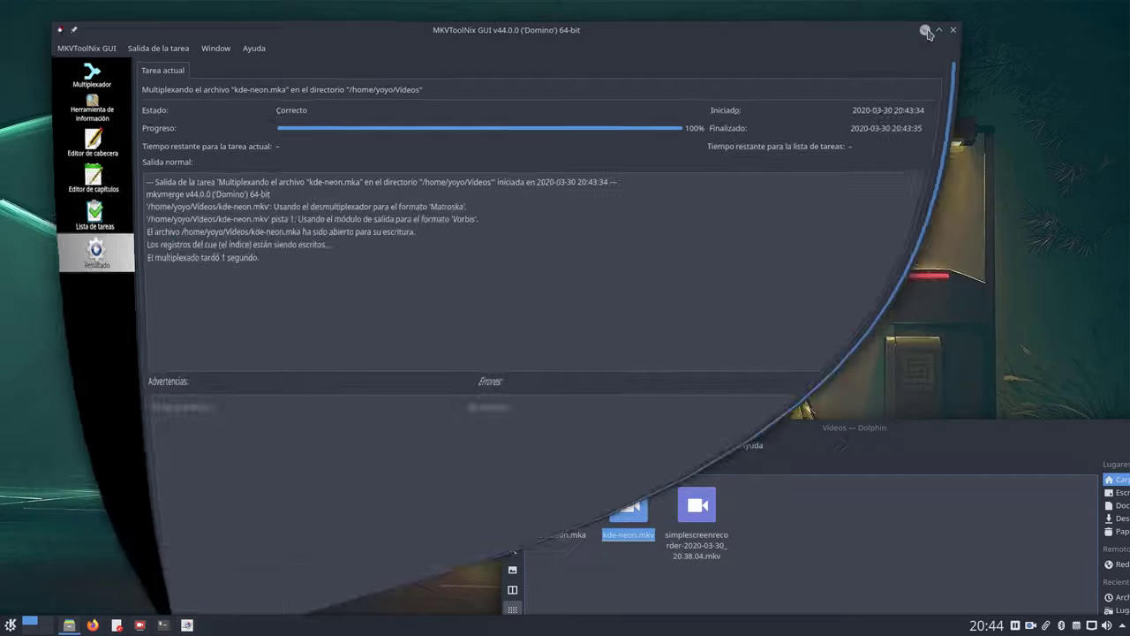
# - Play kde-neon.mka from the Vídeos folder in VLC, skip ahead to about 14:21, and close the player
pyautogui.moveTo(802, 429); pyautogui.dragTo(683, 232)
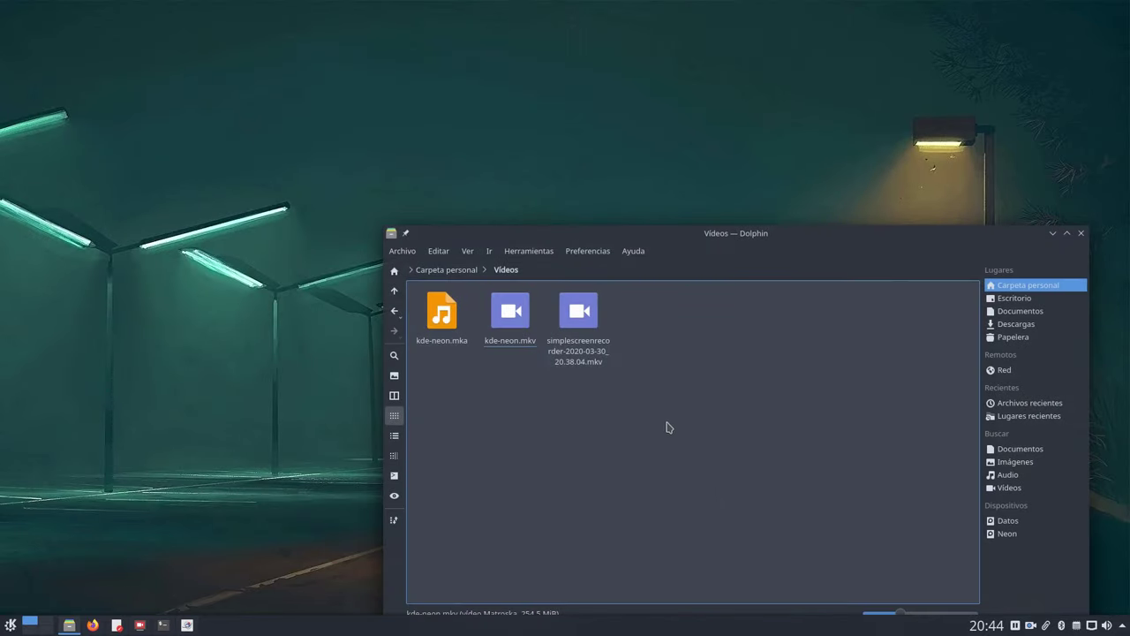
pyautogui.click(453, 319)
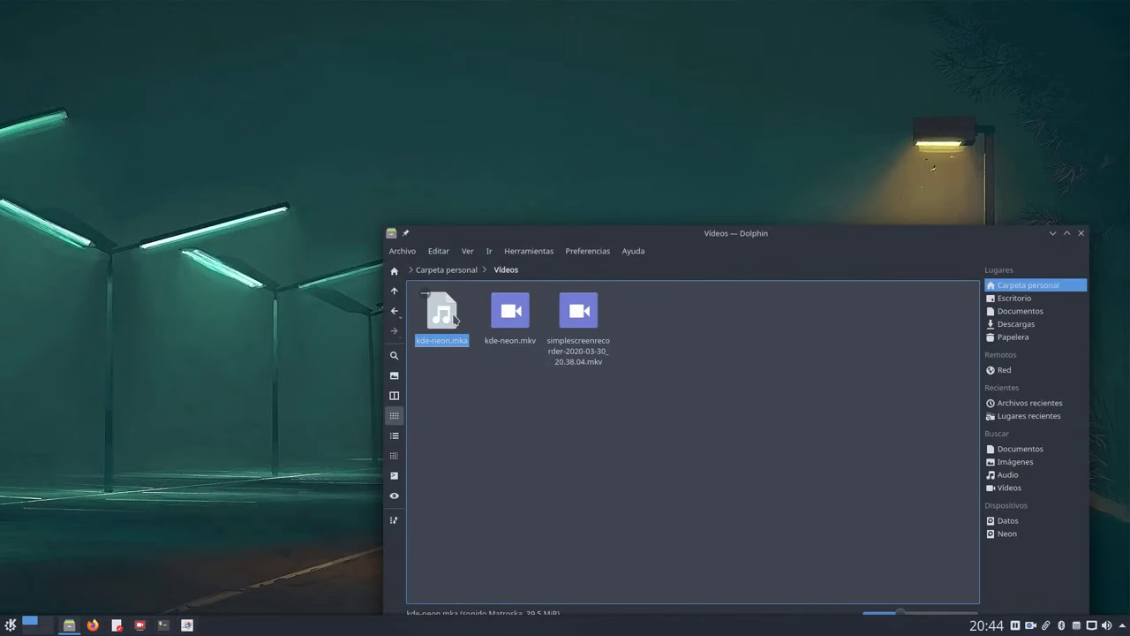
pyautogui.moveTo(747, 244); pyautogui.dragTo(744, 369)
pyautogui.rightClick(442, 446)
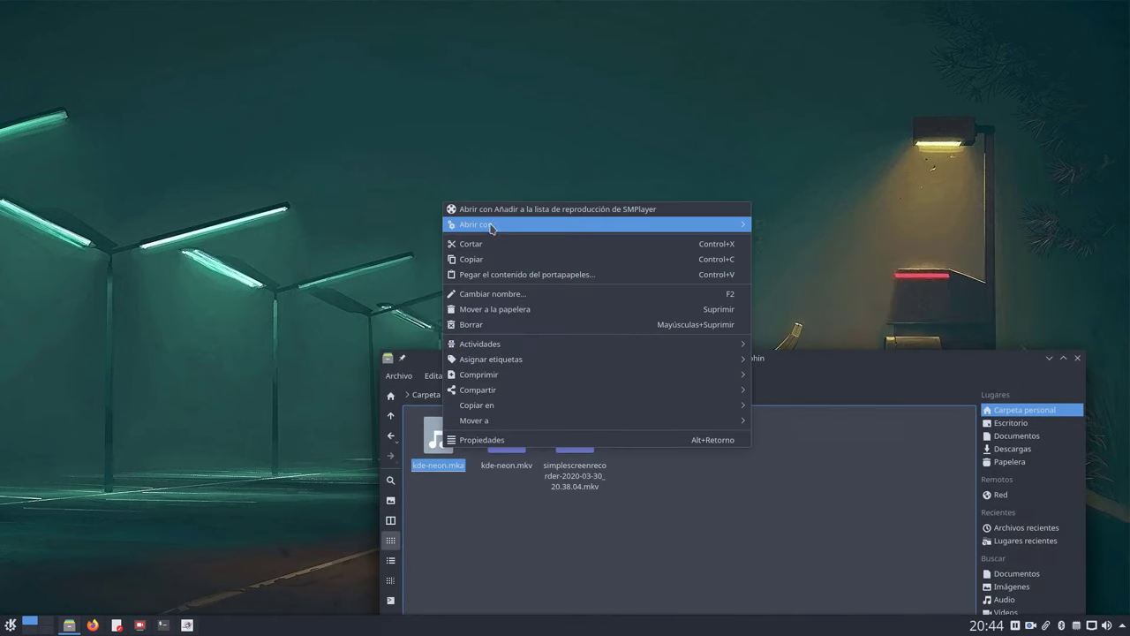
pyautogui.moveTo(499, 224)
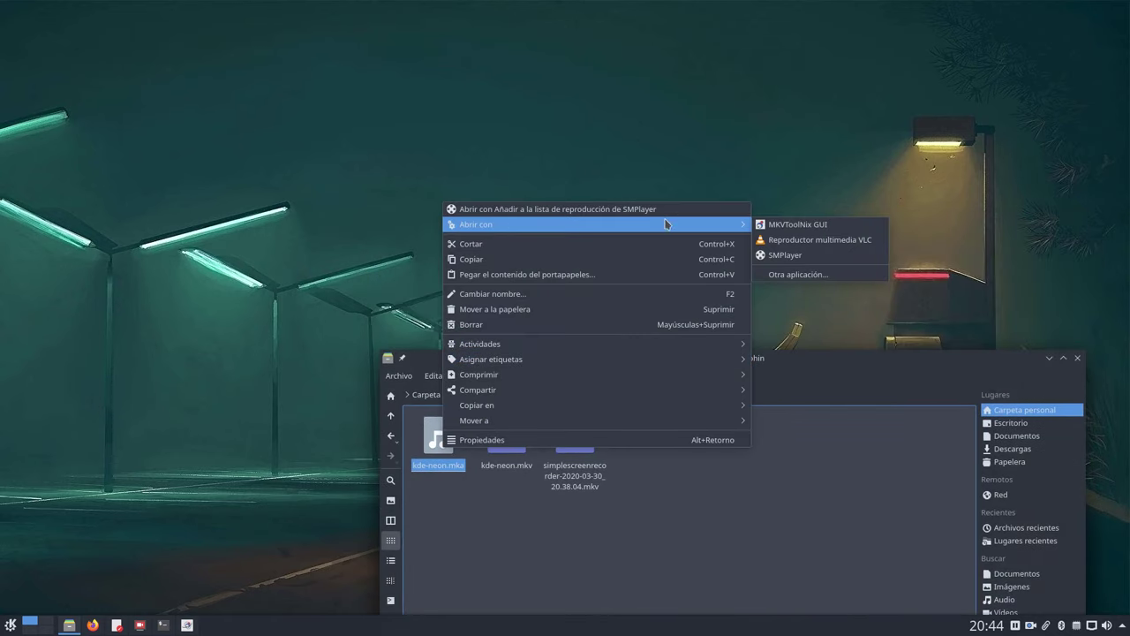
pyautogui.click(796, 239)
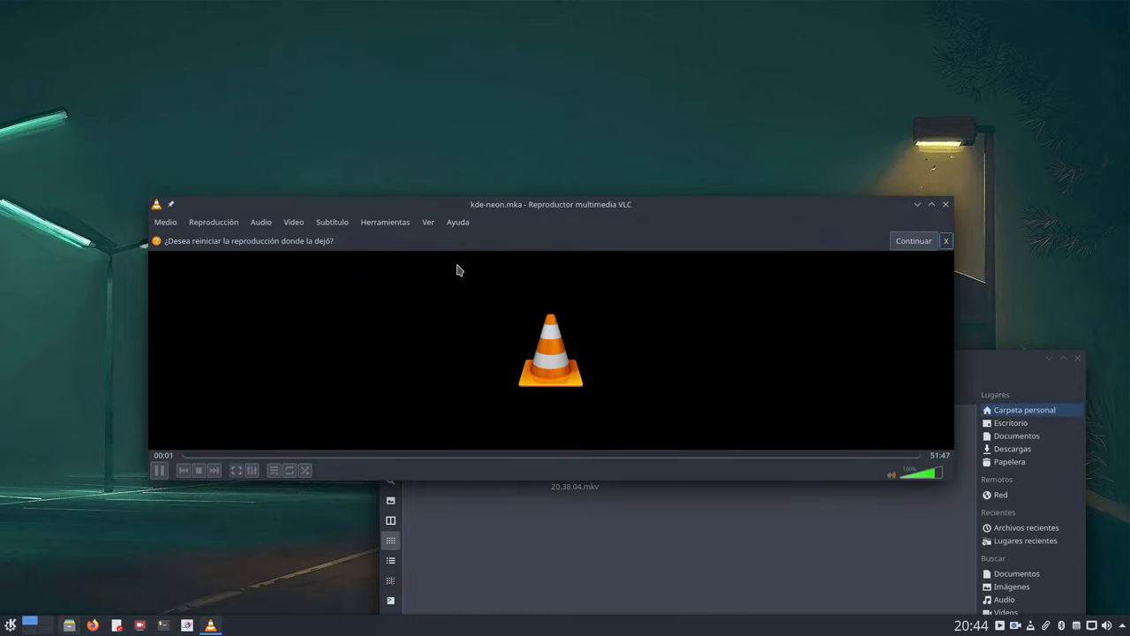
pyautogui.click(384, 454)
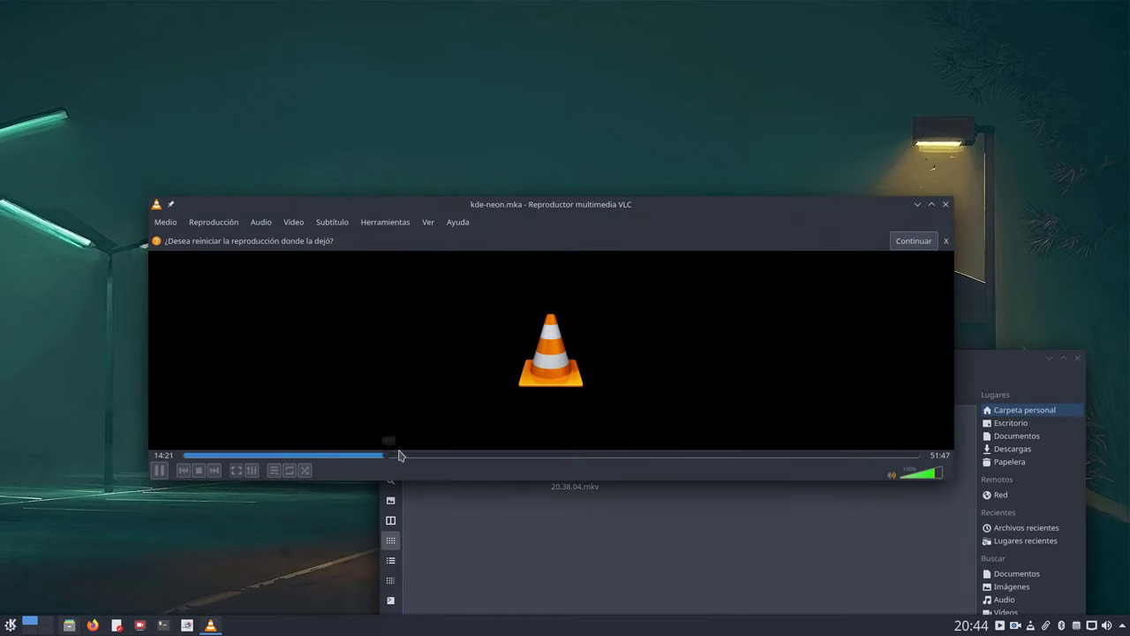
pyautogui.click(945, 205)
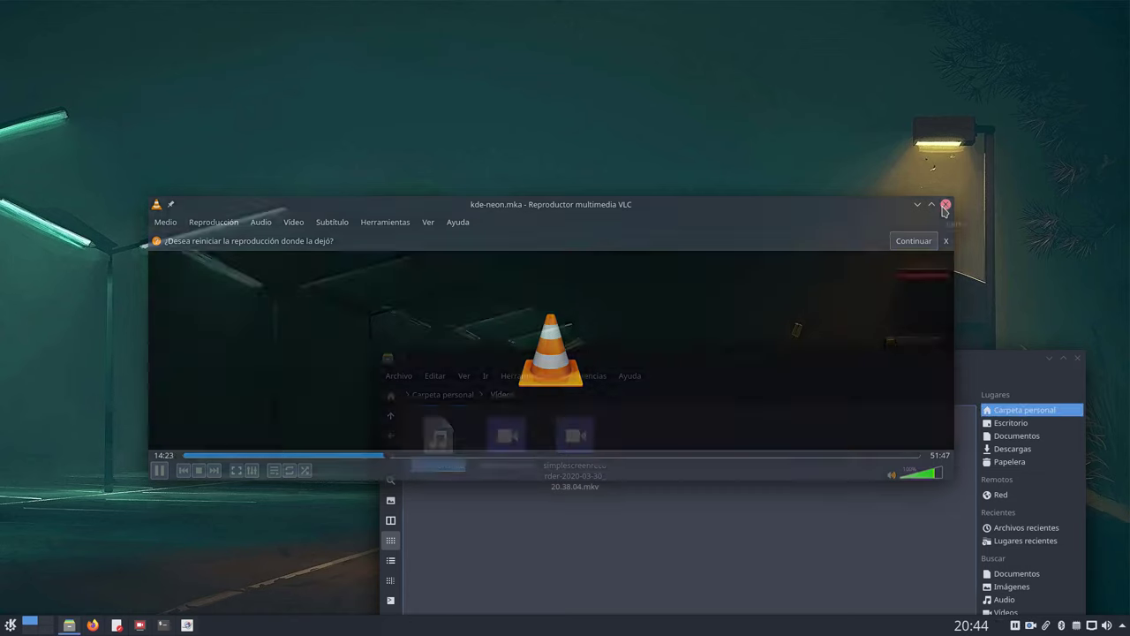
# - Try opening kde-neon.mka in ocenaudio as raw 16-bit linear PCM (Little Endian), 8000 Hz mono, and close the editor
pyautogui.moveTo(760, 362); pyautogui.dragTo(777, 453)
pyautogui.click(7, 625)
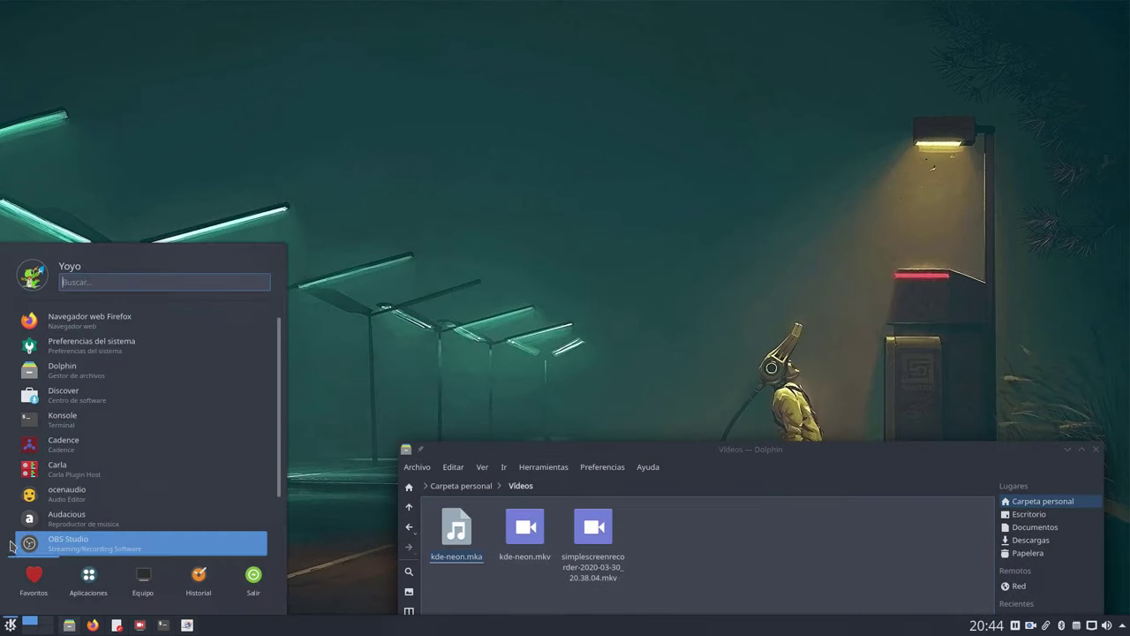
pyautogui.click(113, 433)
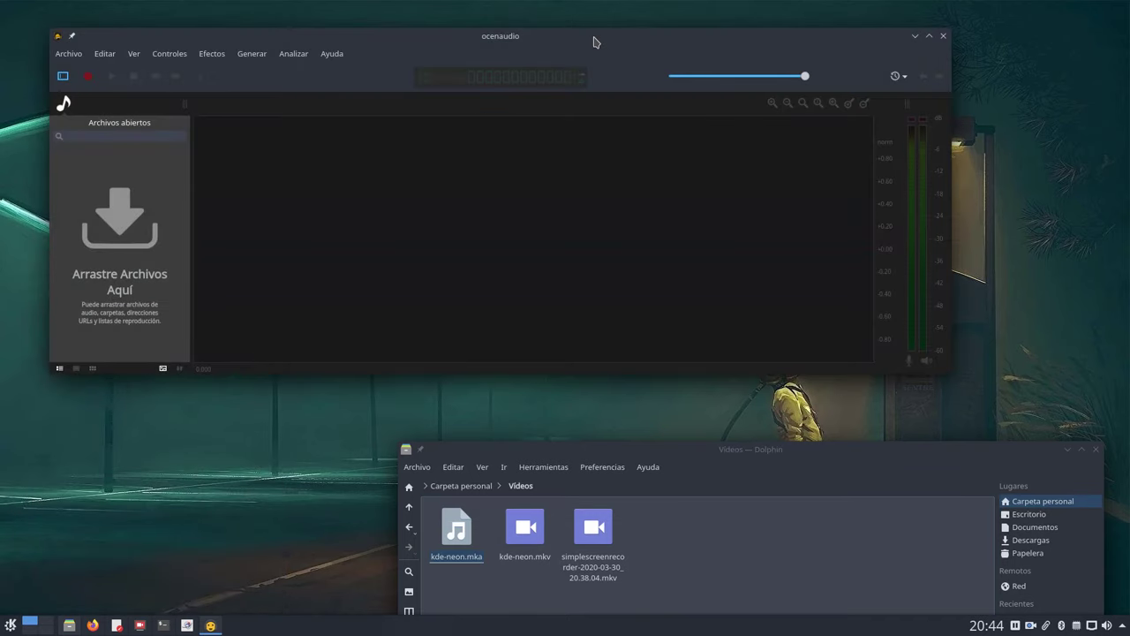
pyautogui.moveTo(594, 41); pyautogui.dragTo(603, 36)
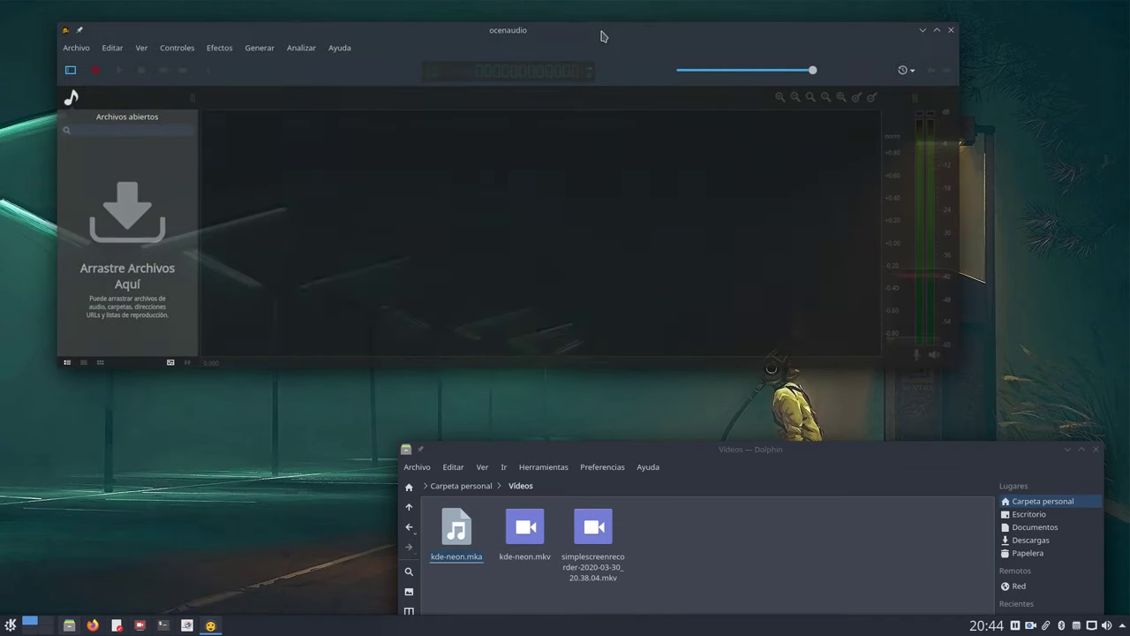
pyautogui.click(661, 484)
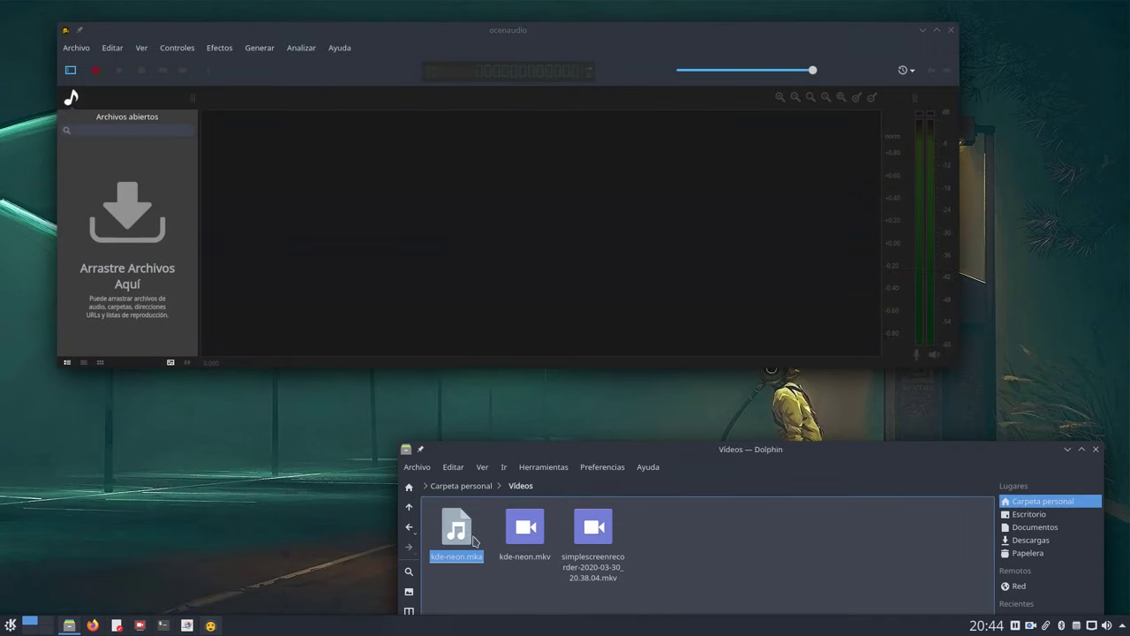
pyautogui.moveTo(457, 530); pyautogui.dragTo(178, 254)
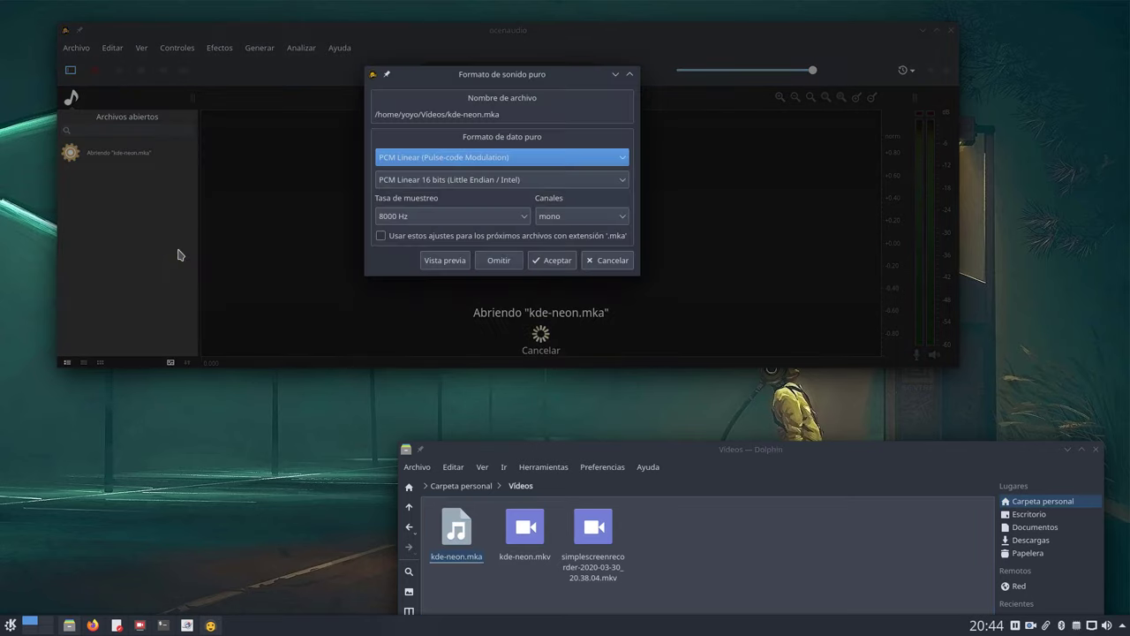
pyautogui.click(550, 260)
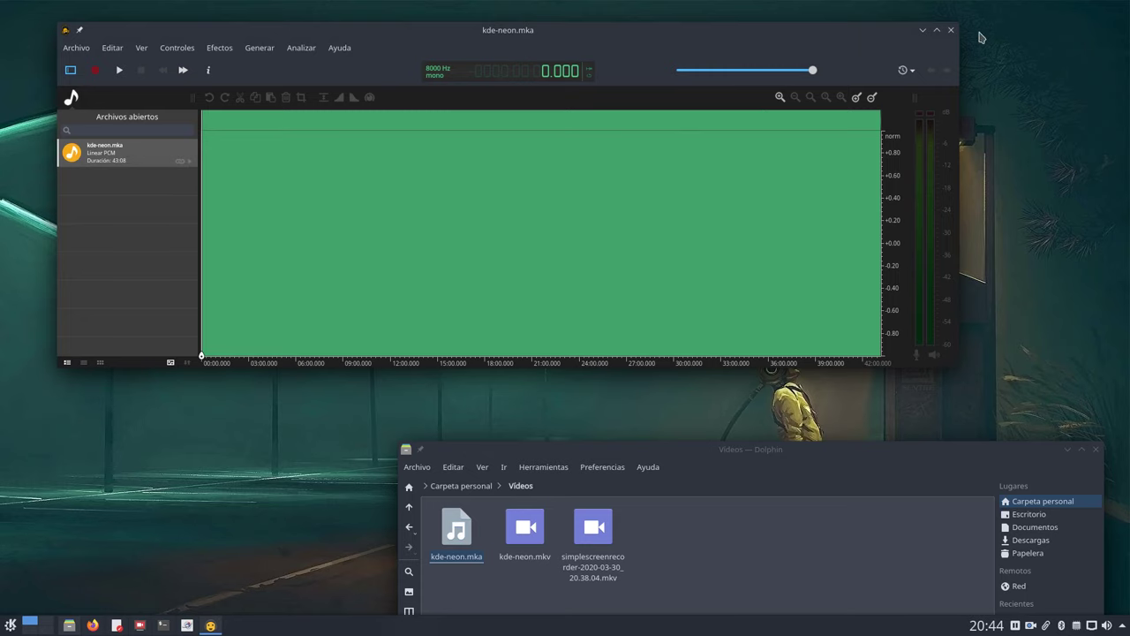
pyautogui.click(951, 30)
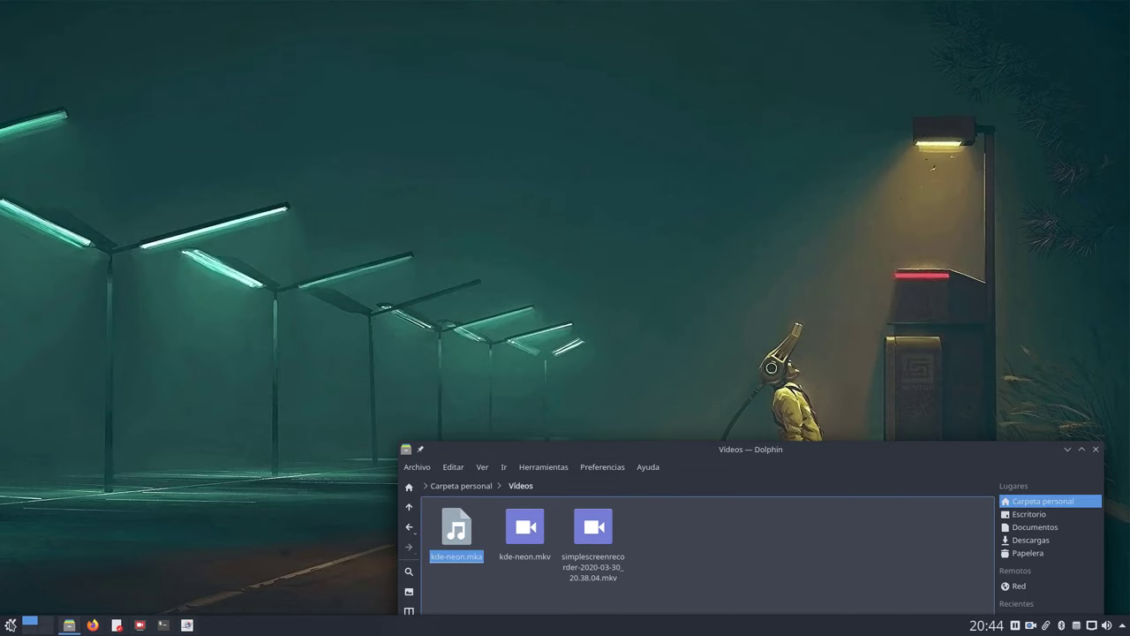
# - Launch Audacity, fit its window above the file manager, and import kde-neon.mka from the Vídeos folder
pyautogui.click(11, 624)
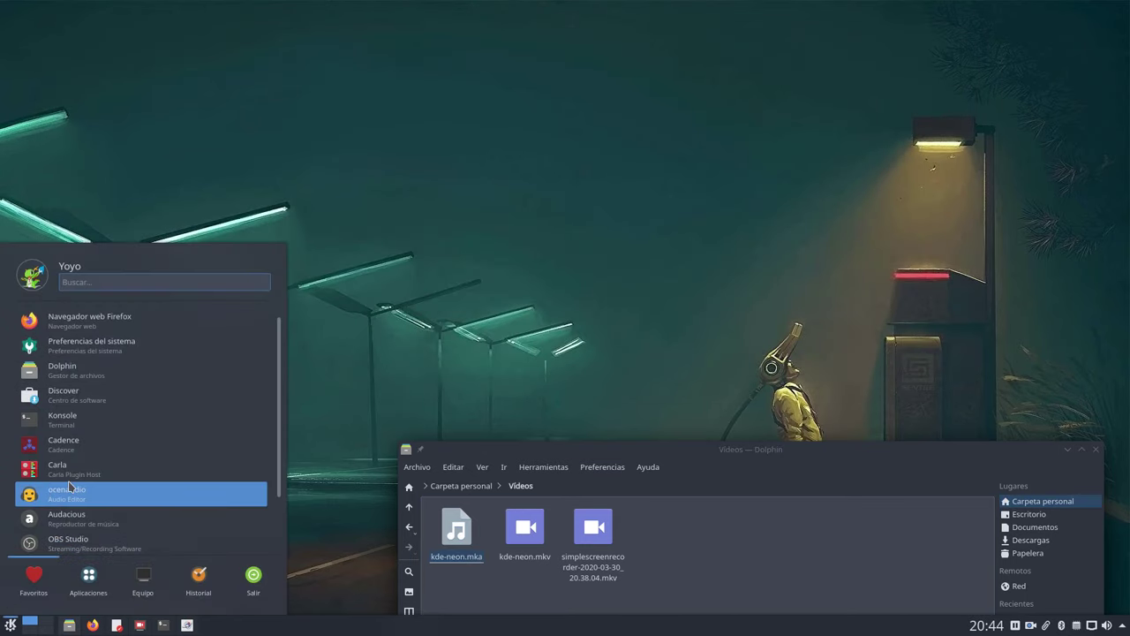
pyautogui.scroll(-1, 69, 490)
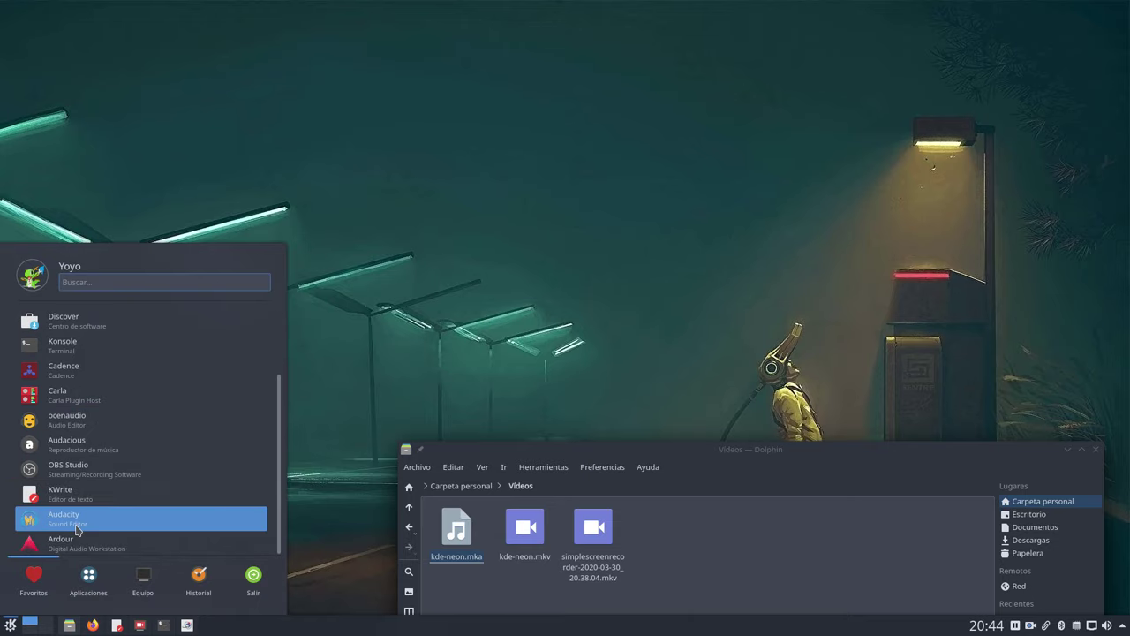
pyautogui.click(76, 531)
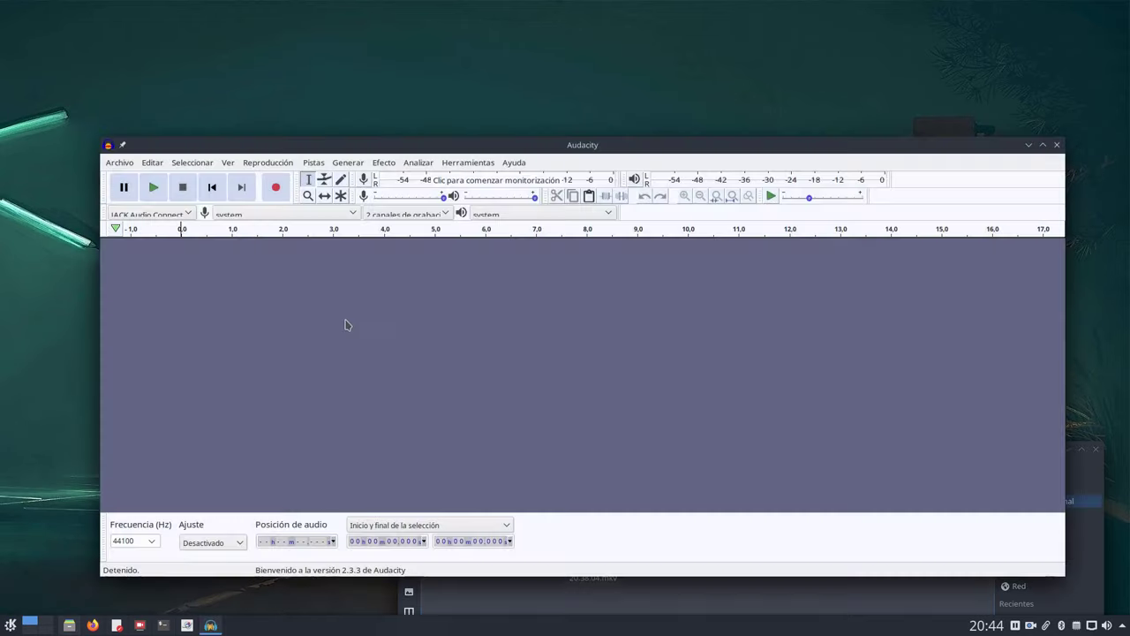
pyautogui.moveTo(528, 146); pyautogui.dragTo(512, 2)
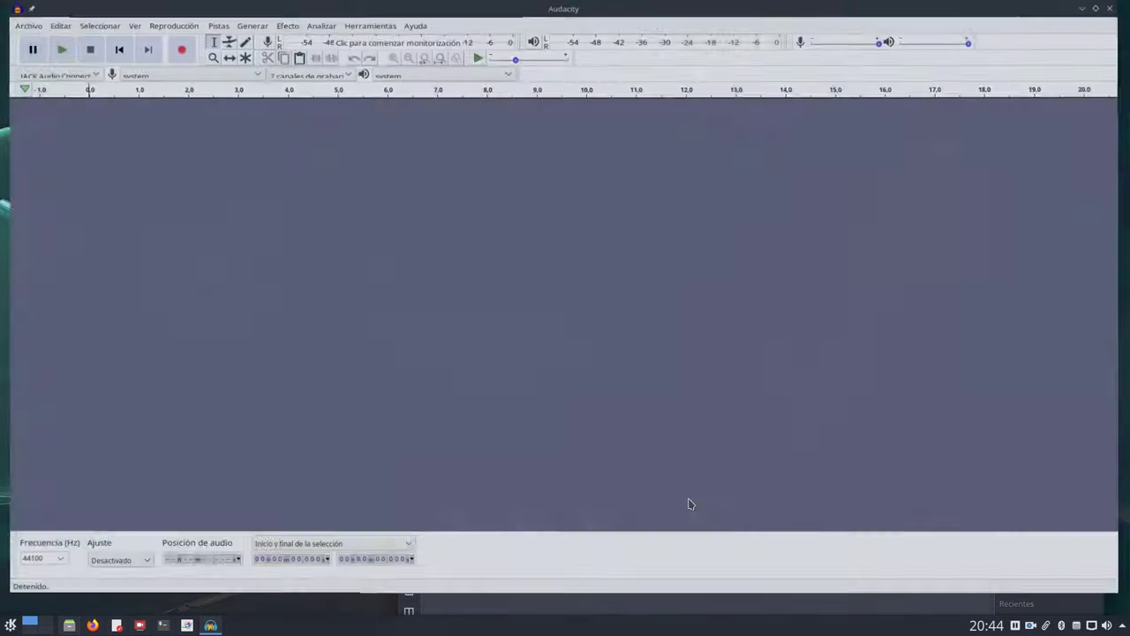
pyautogui.click(1107, 8)
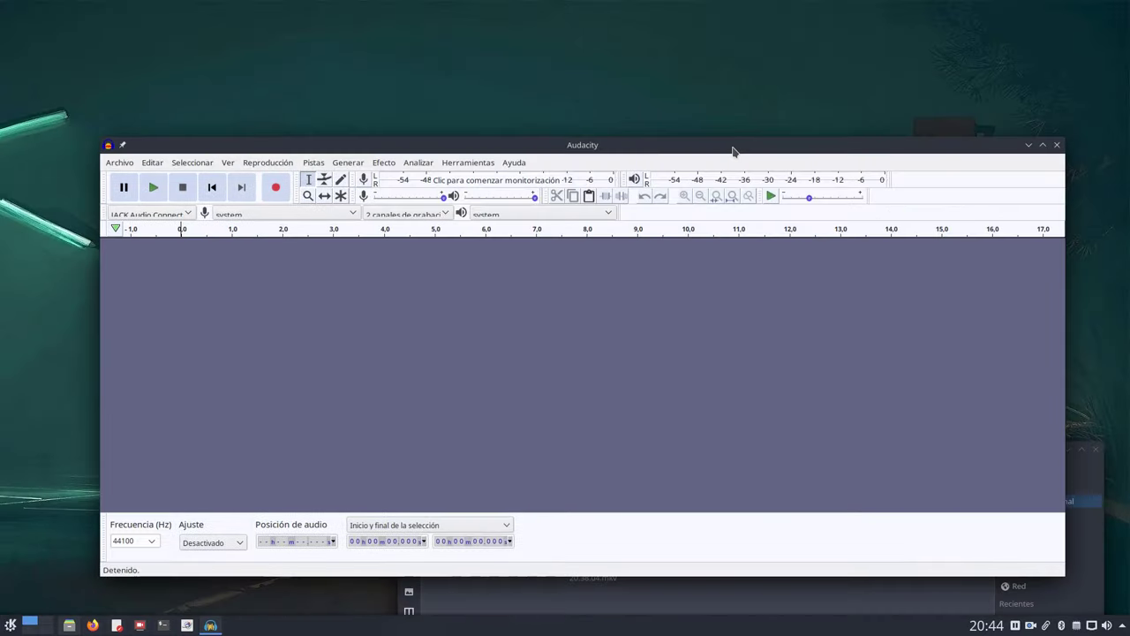
pyautogui.moveTo(732, 147); pyautogui.dragTo(655, 5)
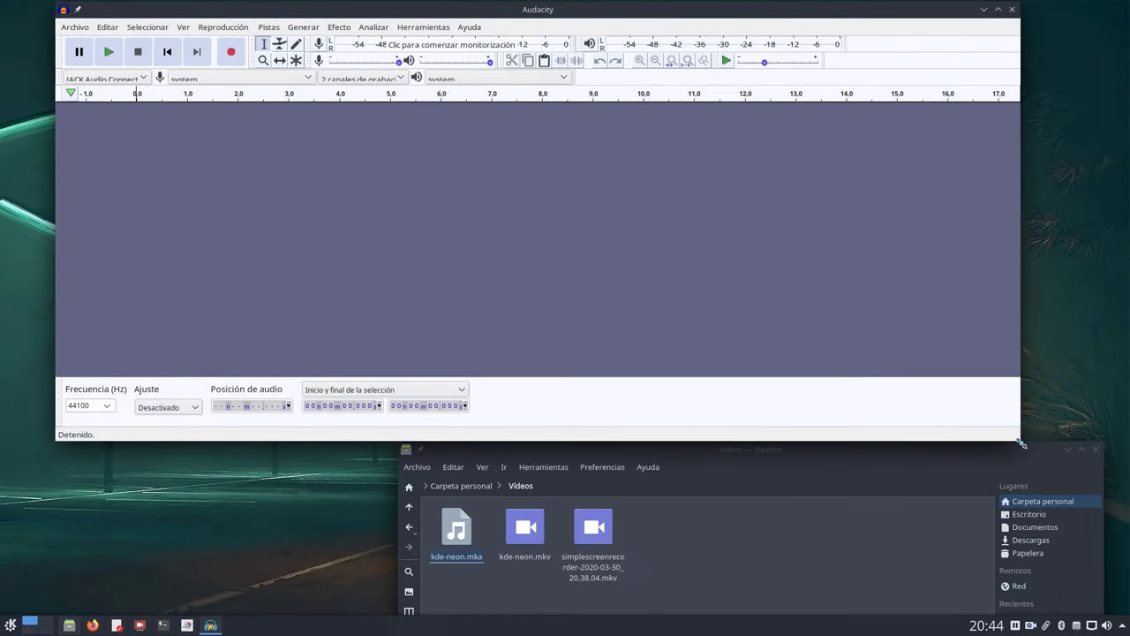
pyautogui.moveTo(1021, 439); pyautogui.dragTo(1042, 372)
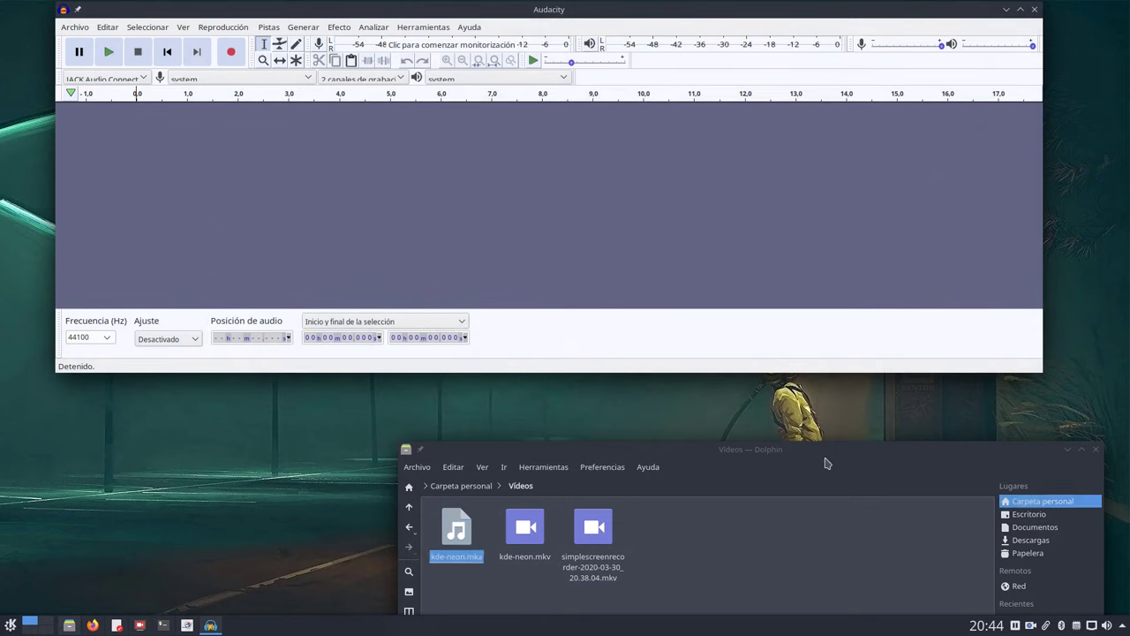
pyautogui.moveTo(825, 461); pyautogui.dragTo(880, 470)
pyautogui.moveTo(516, 545); pyautogui.dragTo(221, 225)
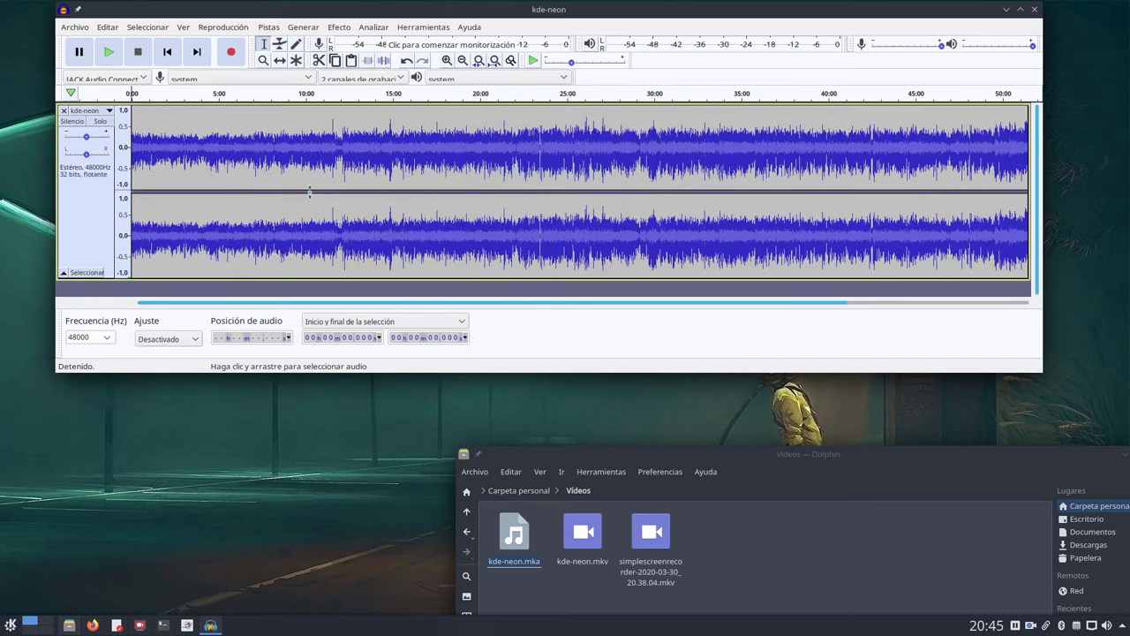
# - Play the imported kde-neon track from about 24:00 and from other points along the timeline
pyautogui.click(550, 93)
pyautogui.press('space')
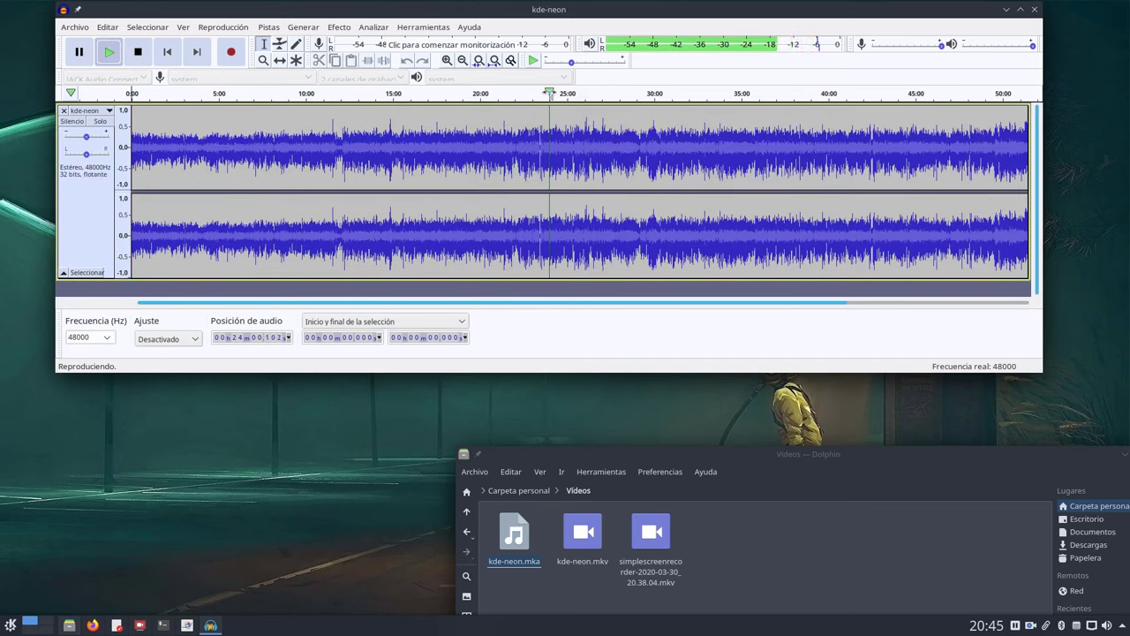
pyautogui.click(783, 93)
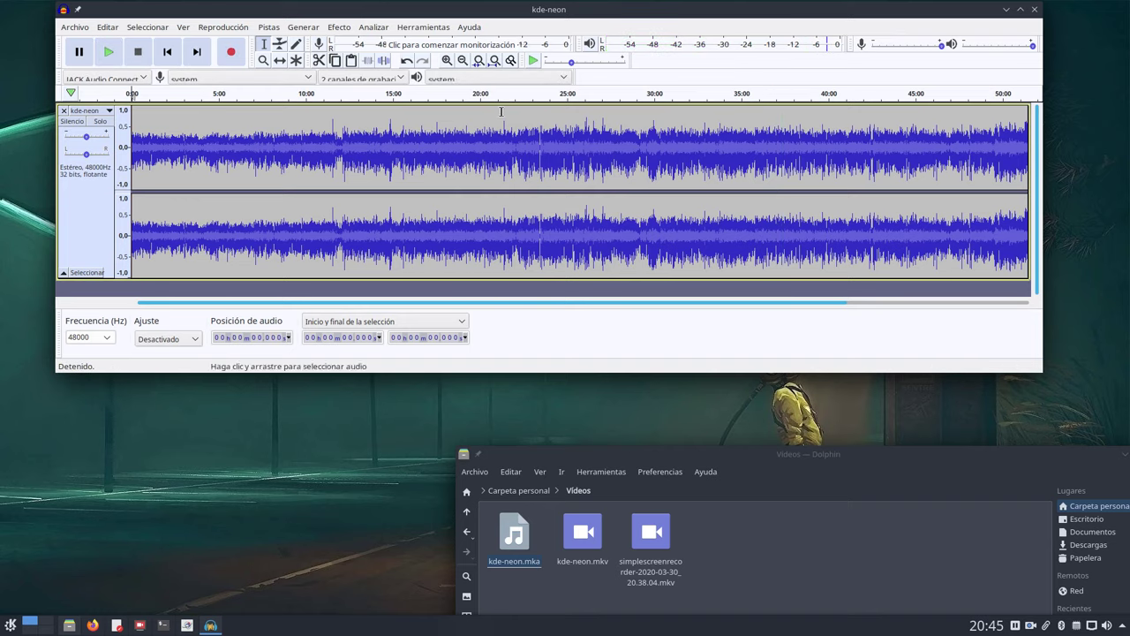
pyautogui.click(420, 92)
pyautogui.press('space')
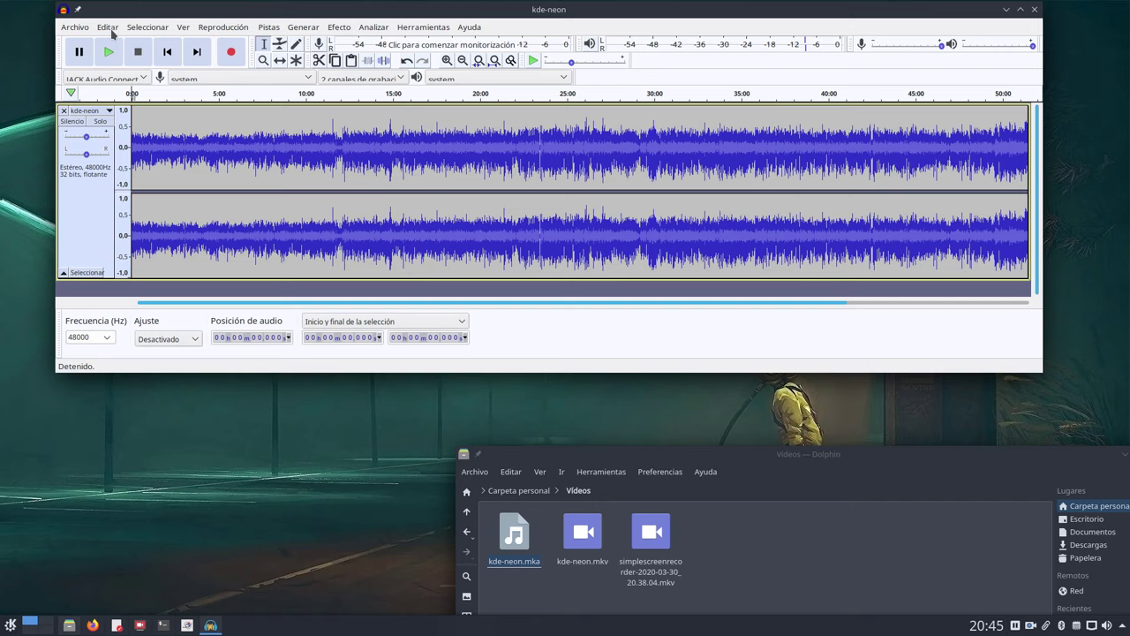
# - Export the track as kde-neon.mp3 to the home folder with the Estándar, 170-210 kbps preset, joint stereo and blank metadata tags
pyautogui.moveTo(871, 455); pyautogui.dragTo(629, 439)
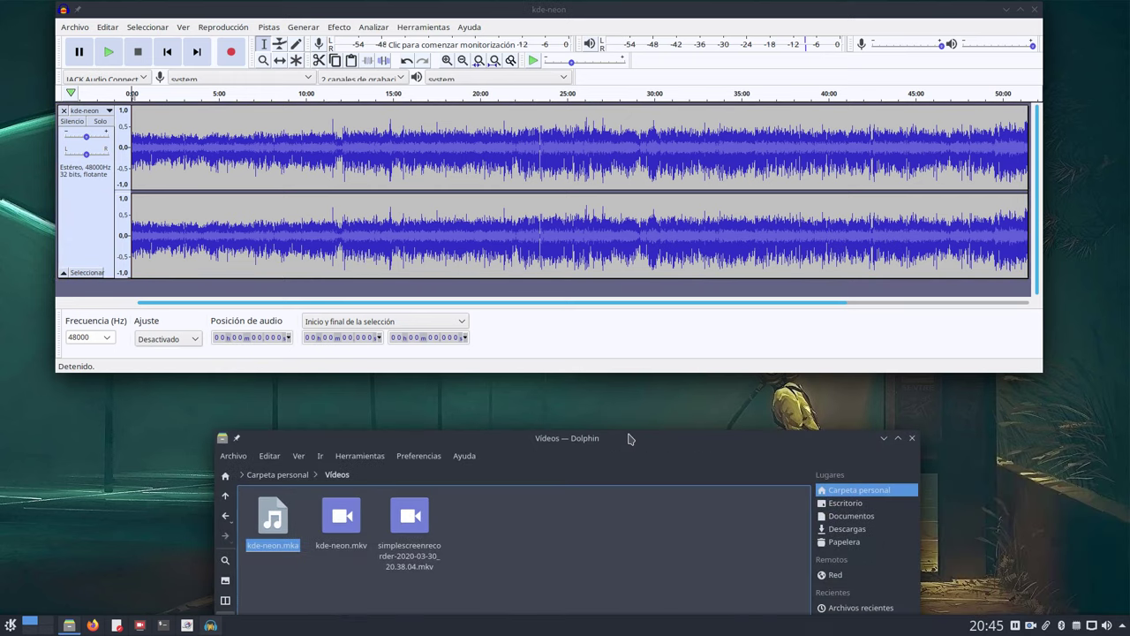
pyautogui.click(75, 27)
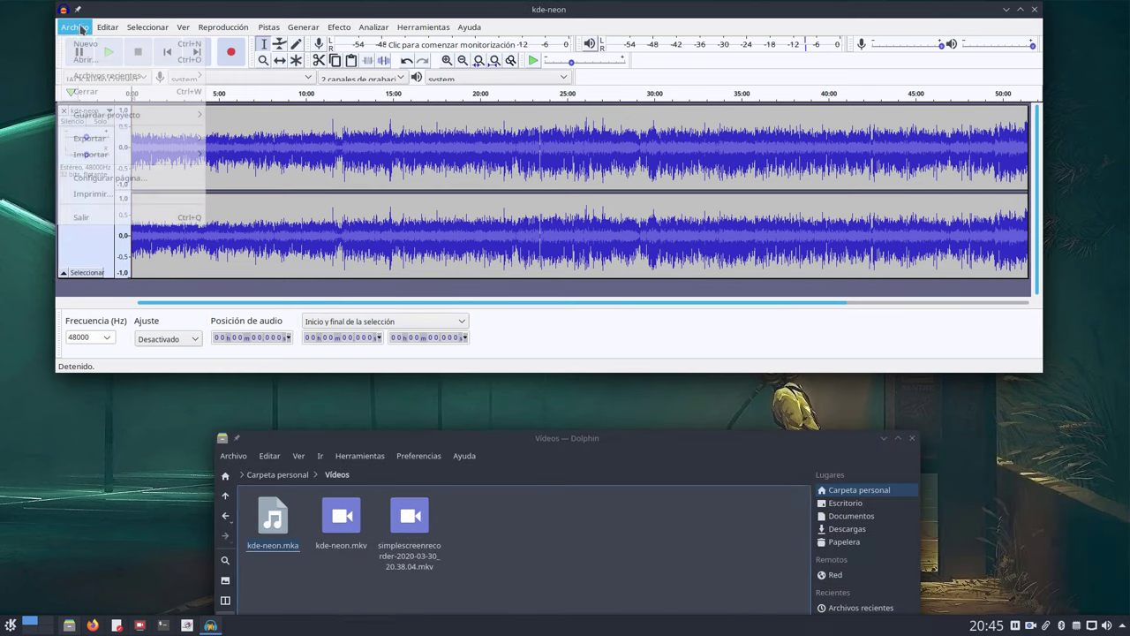
pyautogui.moveTo(142, 143)
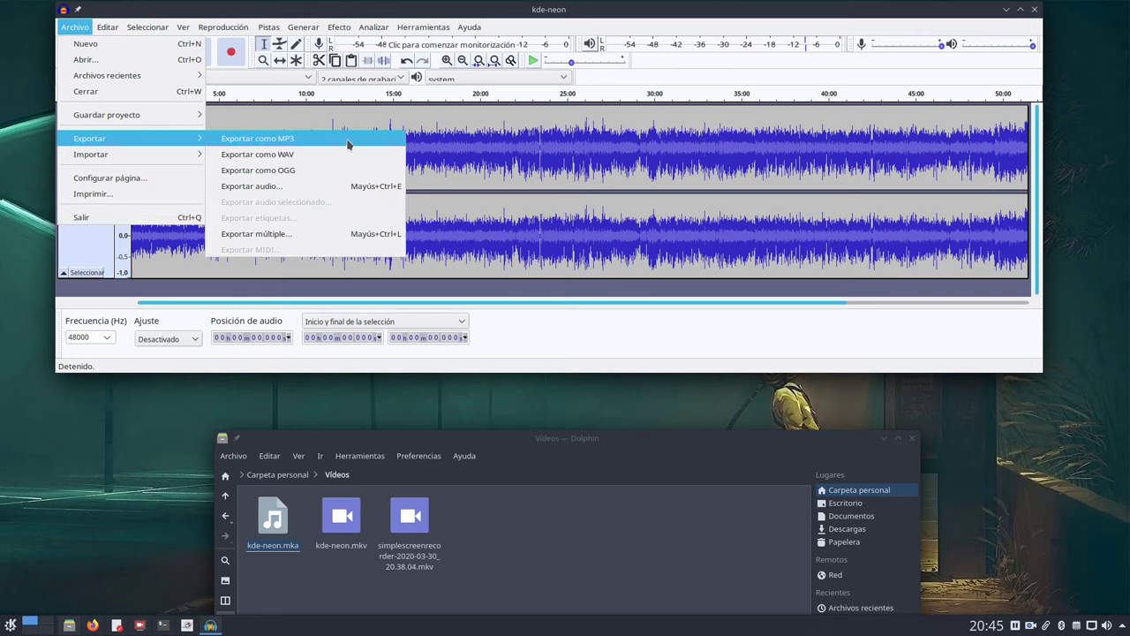
pyautogui.click(93, 109)
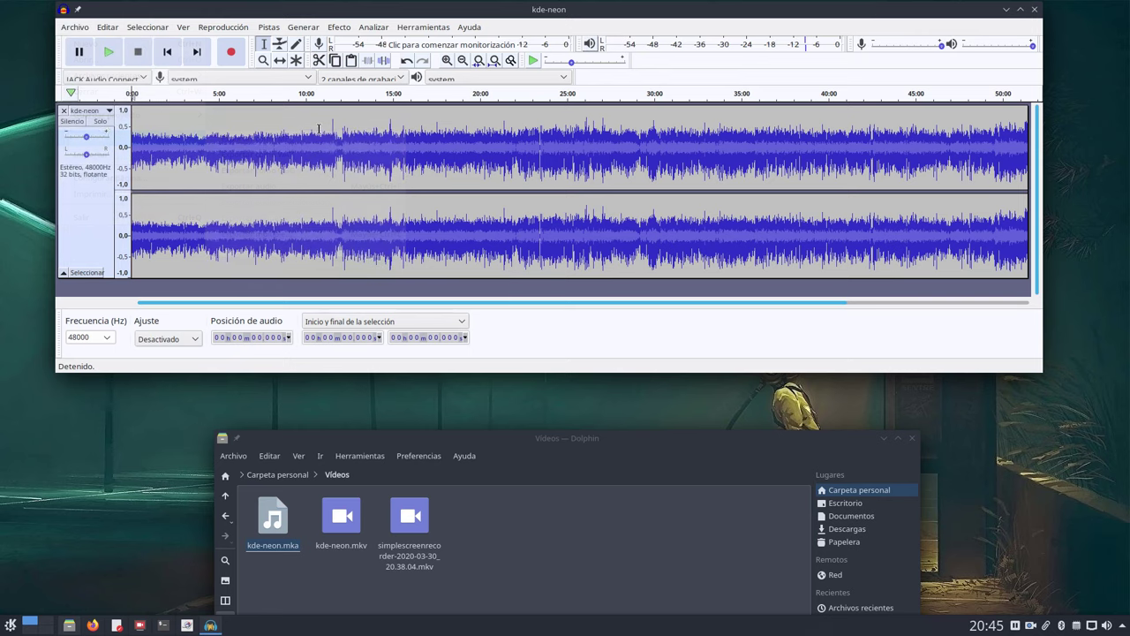
pyautogui.click(75, 27)
pyautogui.moveTo(110, 148)
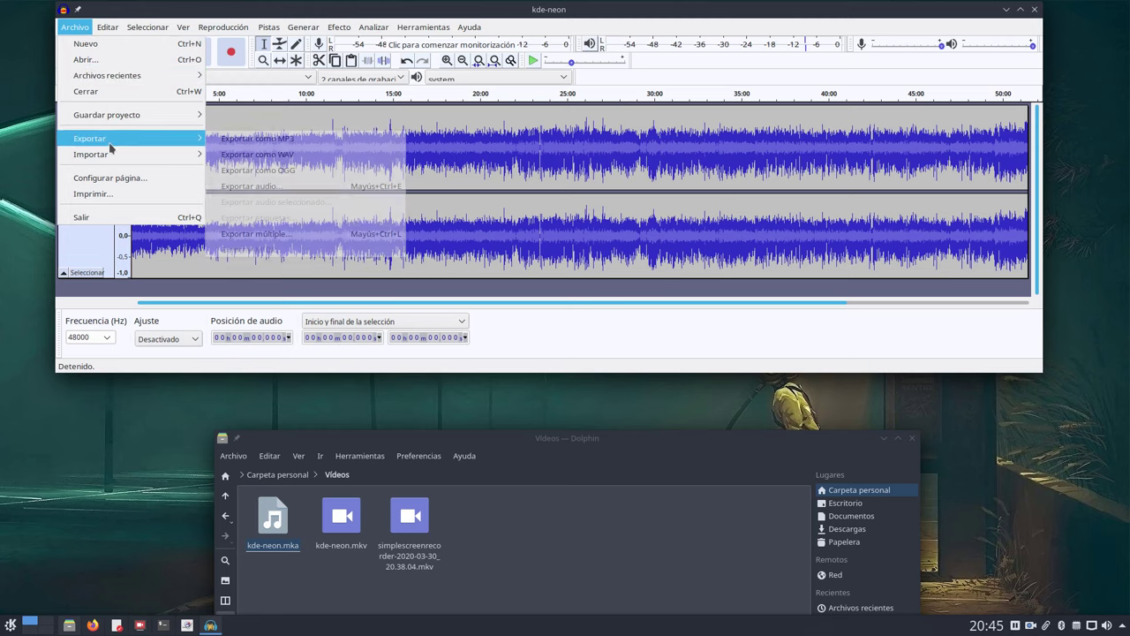
pyautogui.click(289, 144)
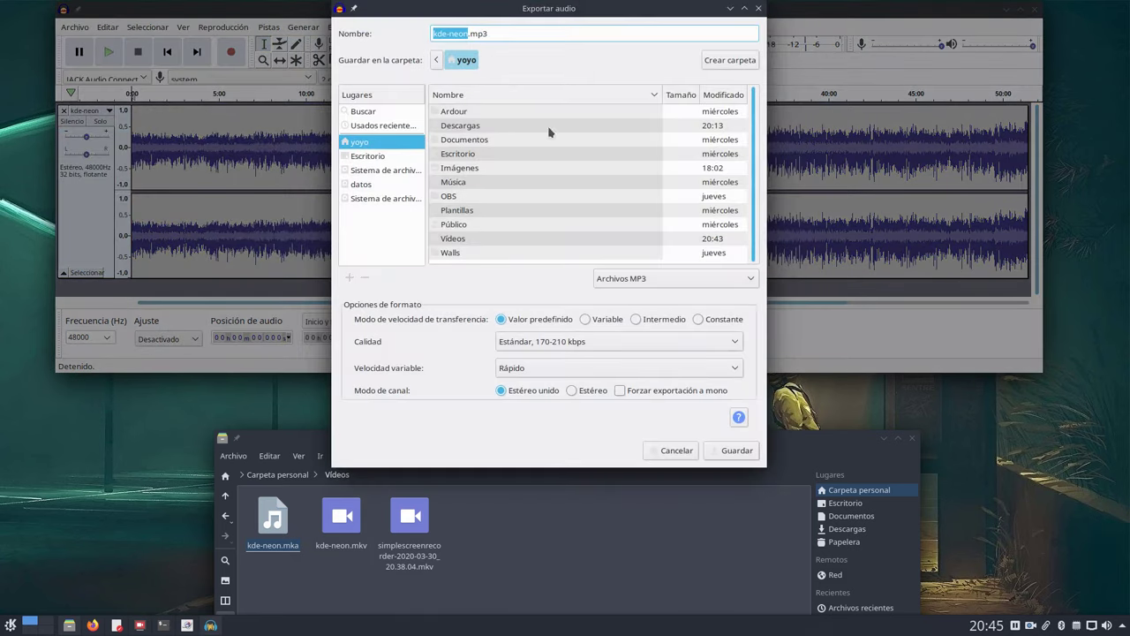
pyautogui.click(740, 451)
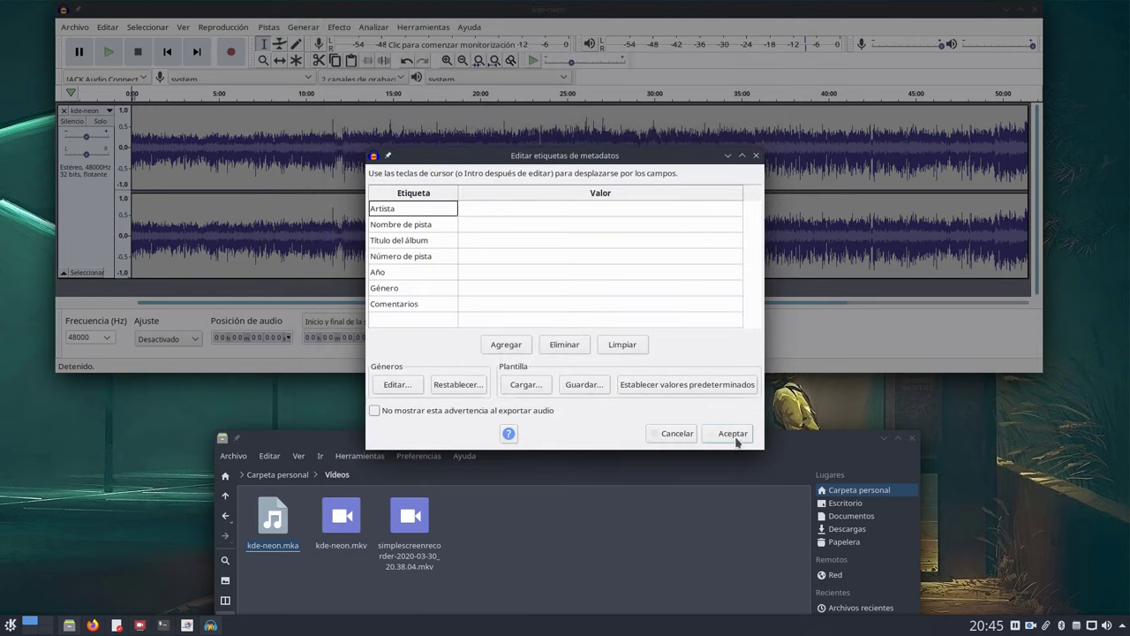
pyautogui.click(734, 433)
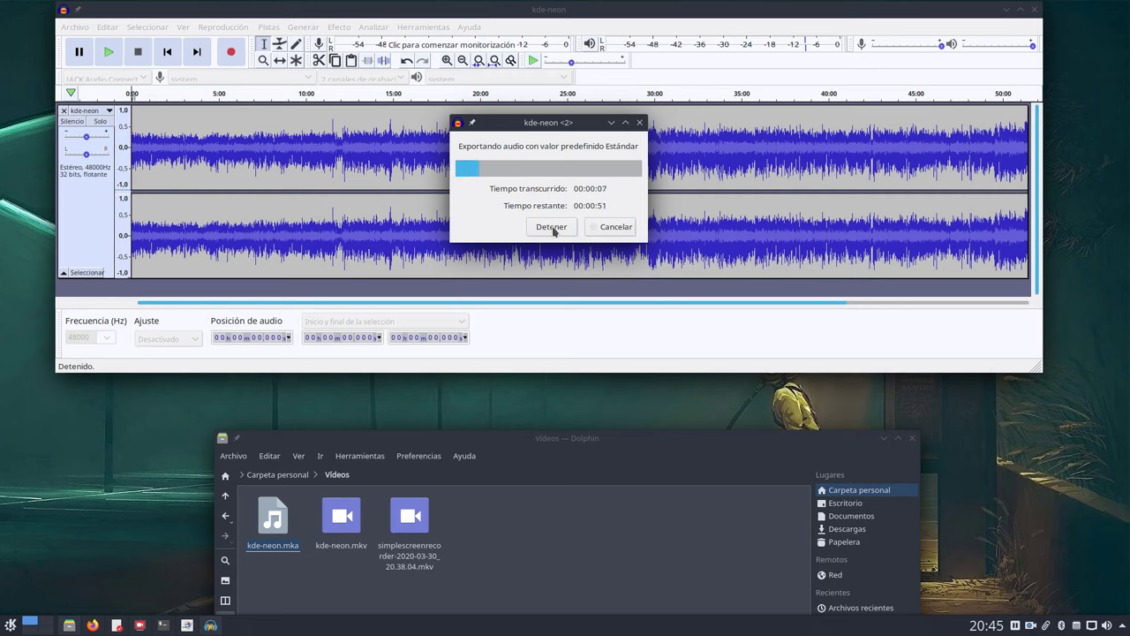
# - Stop the running MP3 export and close Audacity without saving the project
pyautogui.click(551, 227)
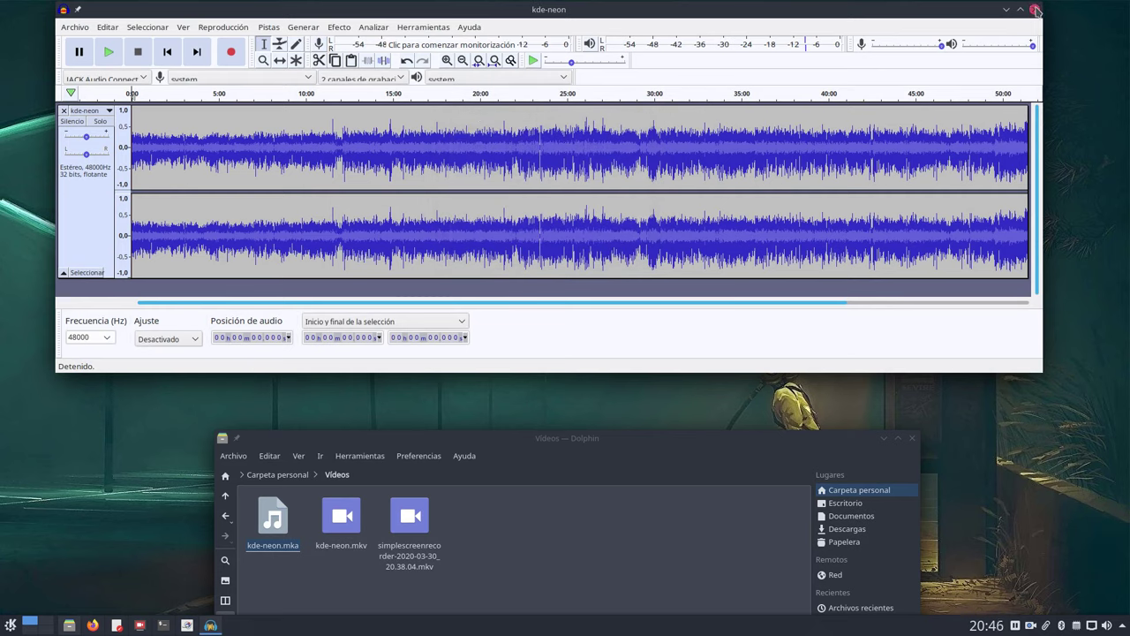
pyautogui.click(1034, 9)
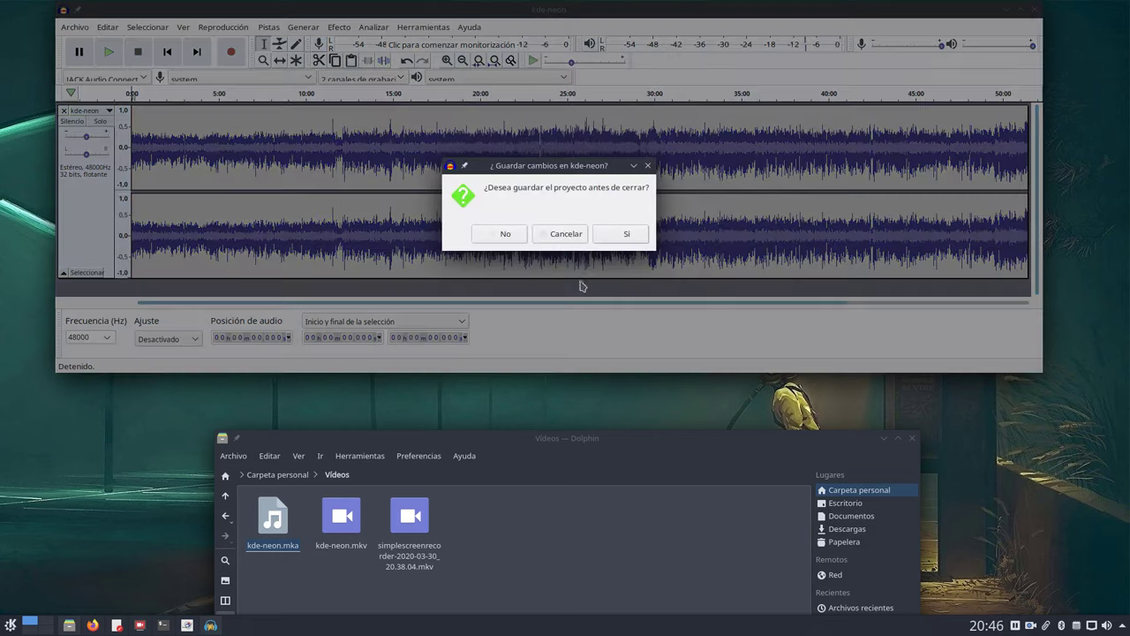
pyautogui.click(505, 234)
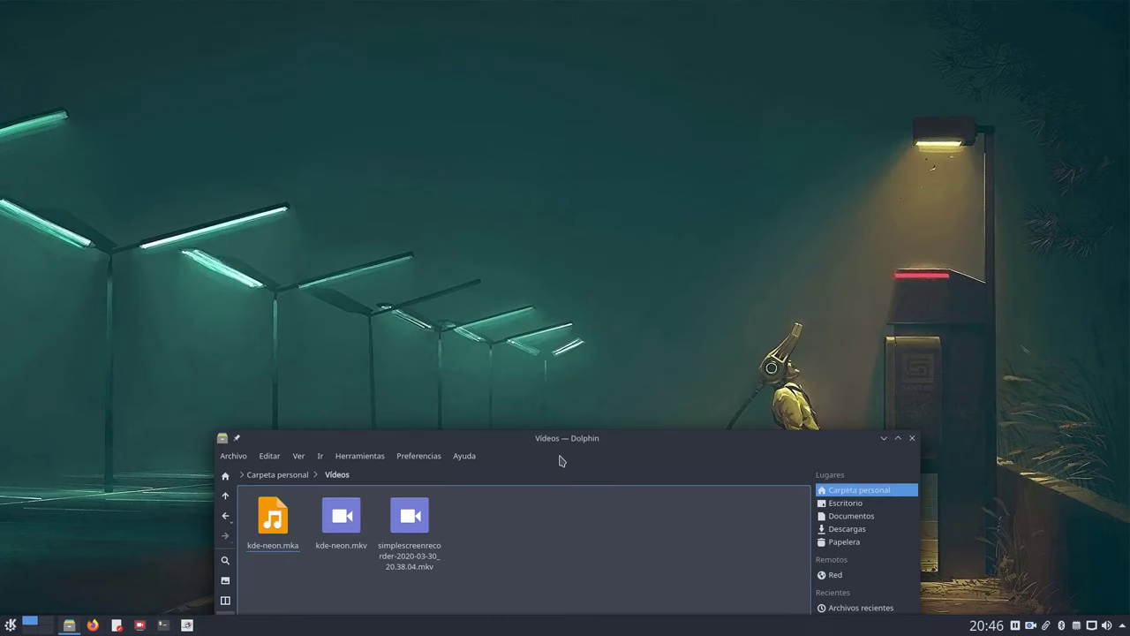
# - Move the file manager window lower on the desktop to free space above it, and select kde-neon.mkv
pyautogui.moveTo(540, 441); pyautogui.dragTo(740, 441)
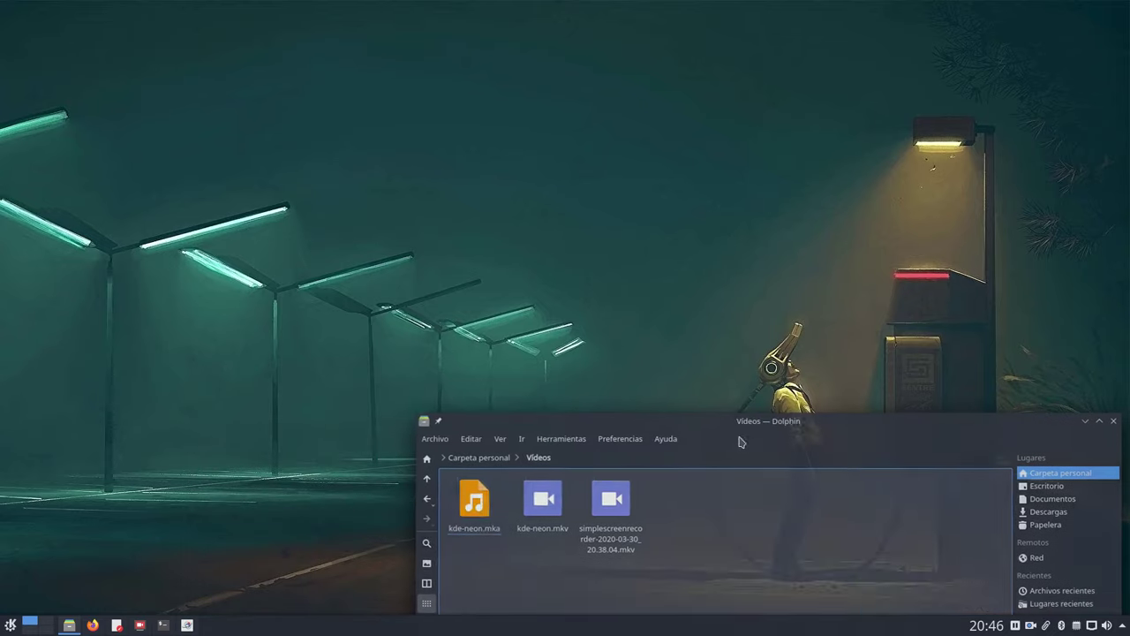
pyautogui.click(474, 501)
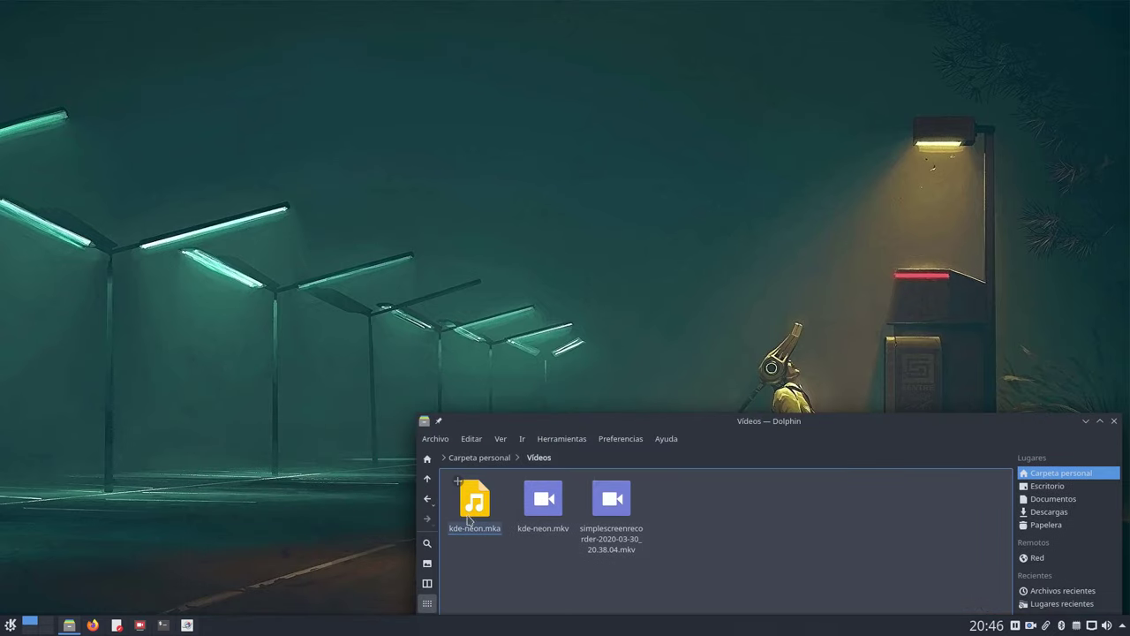
pyautogui.click(547, 512)
pyautogui.moveTo(776, 425); pyautogui.dragTo(775, 486)
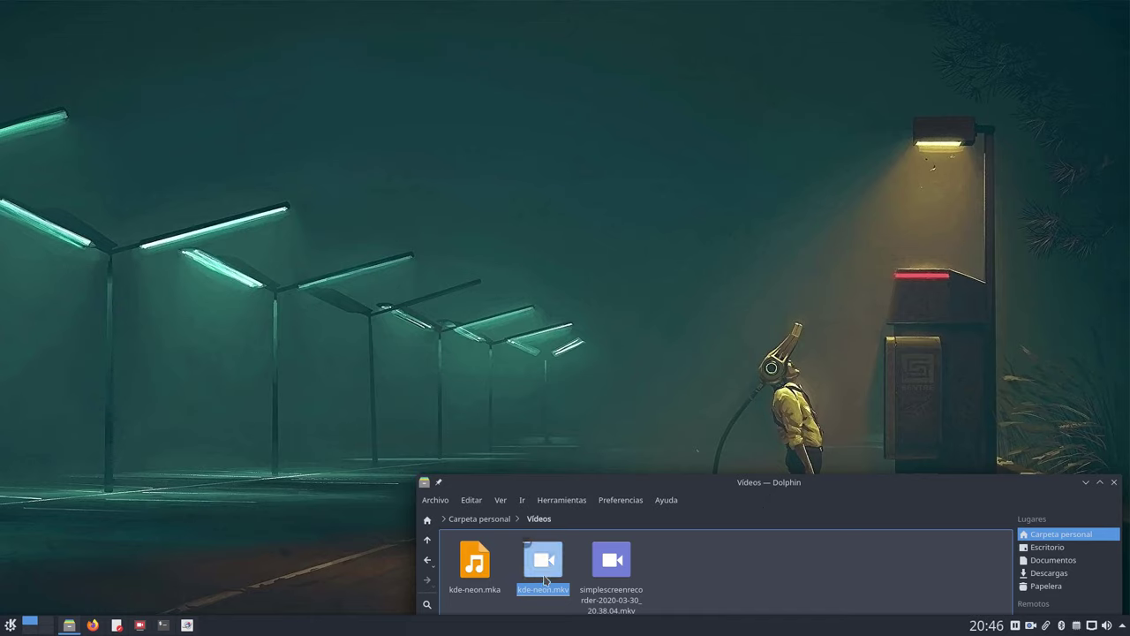
pyautogui.moveTo(751, 488); pyautogui.dragTo(713, 505)
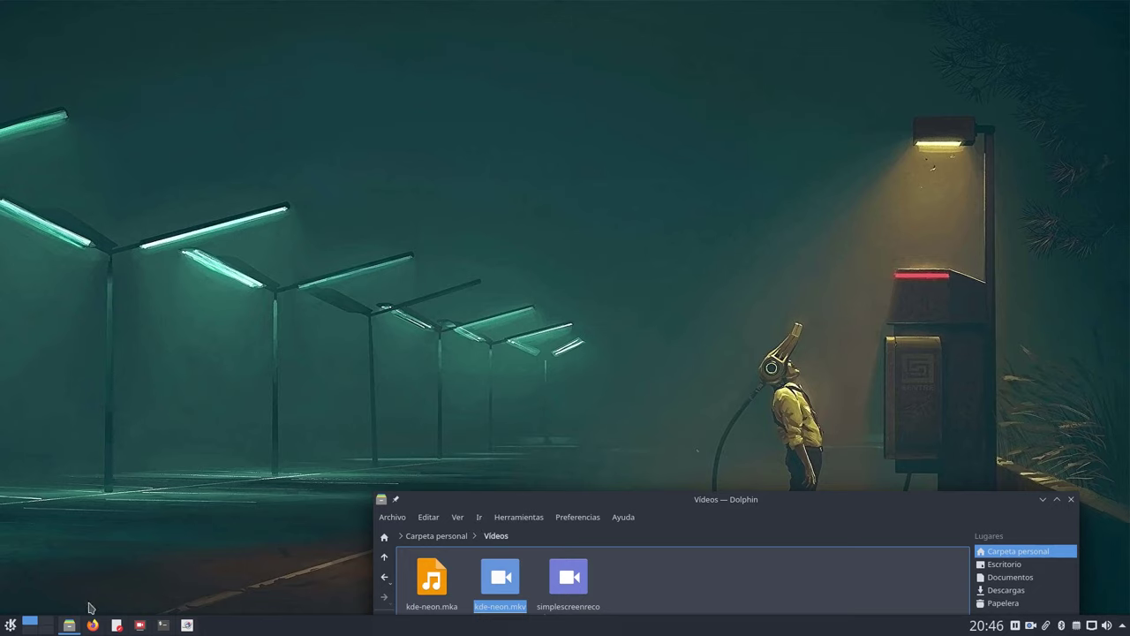
# - Launch Audacity again and import the video file kde-neon.mkv from the Vídeos folder into the empty project
pyautogui.click(11, 626)
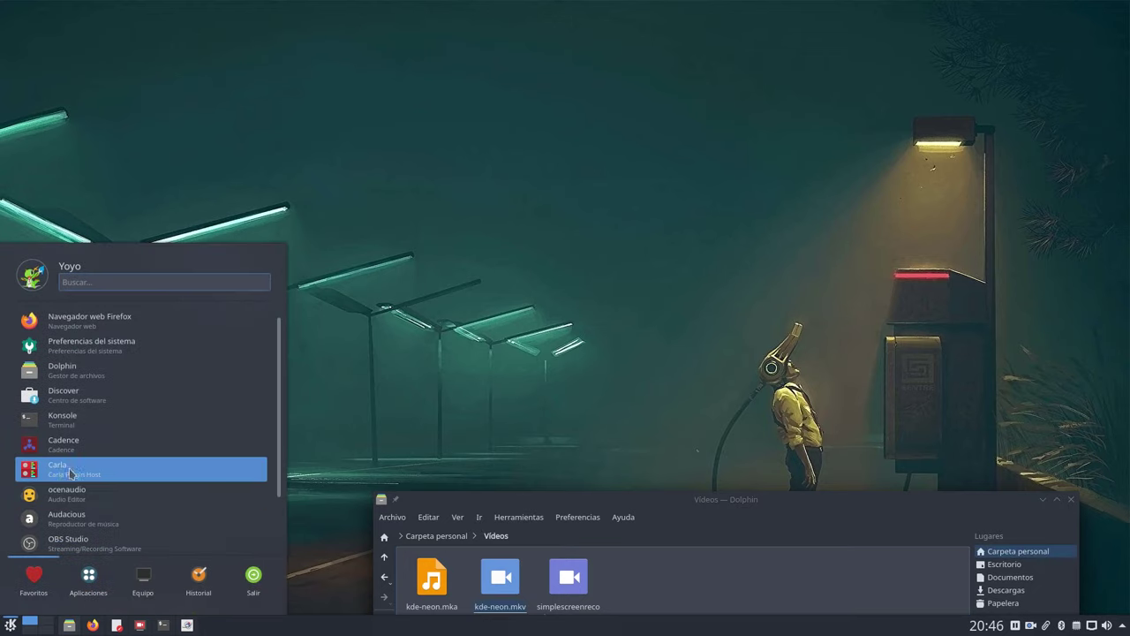
pyautogui.scroll(-2, 88, 466)
pyautogui.click(75, 519)
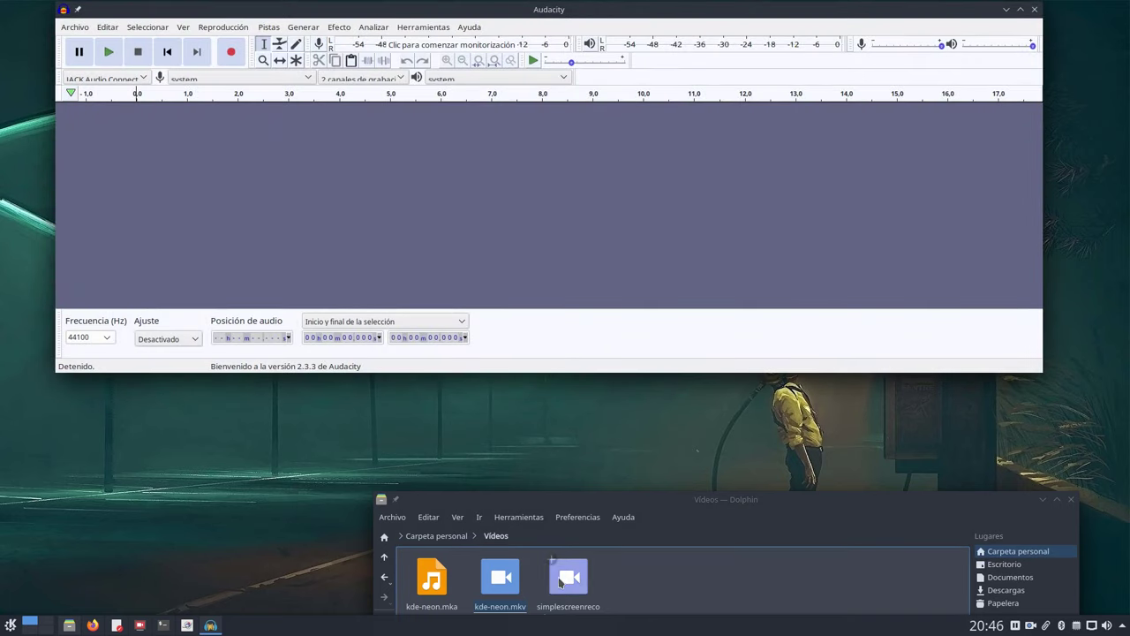
pyautogui.click(442, 590)
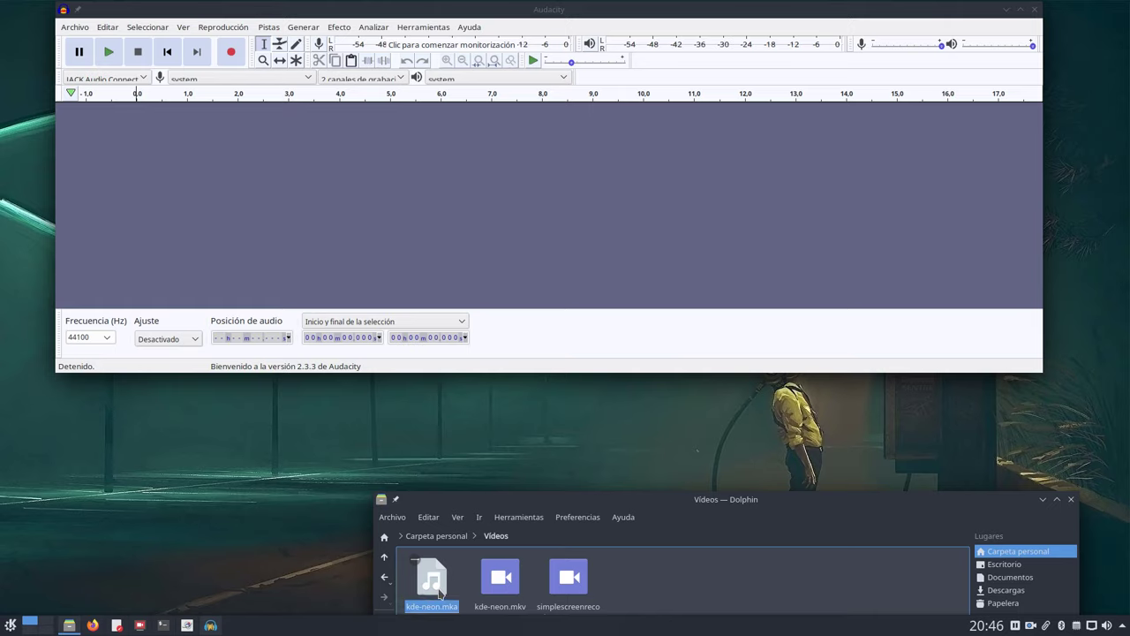
pyautogui.click(722, 589)
pyautogui.moveTo(709, 502); pyautogui.dragTo(722, 503)
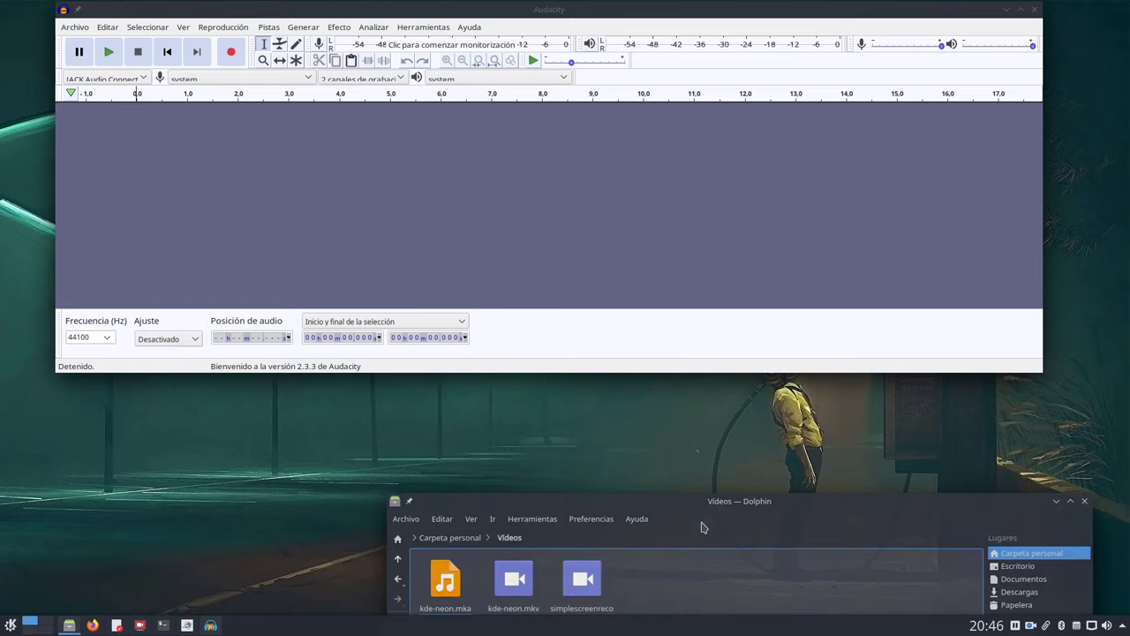
pyautogui.click(527, 589)
pyautogui.moveTo(527, 589); pyautogui.dragTo(150, 136)
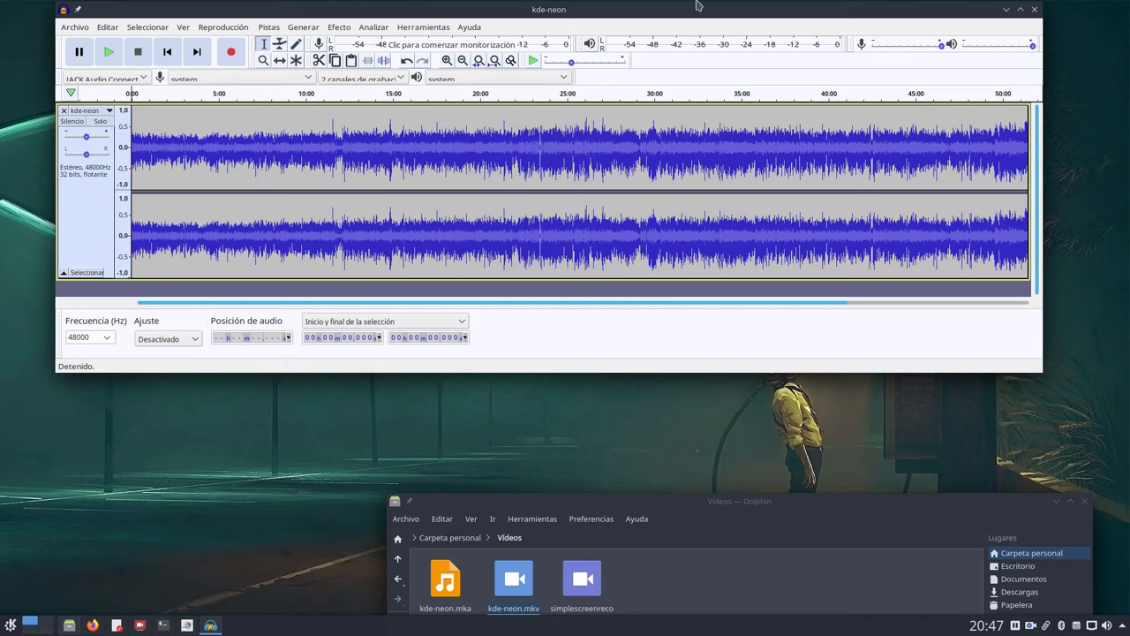
# - Play the imported kde-neon track from about 38:40 and from about 11:50, and stop playback
pyautogui.click(804, 93)
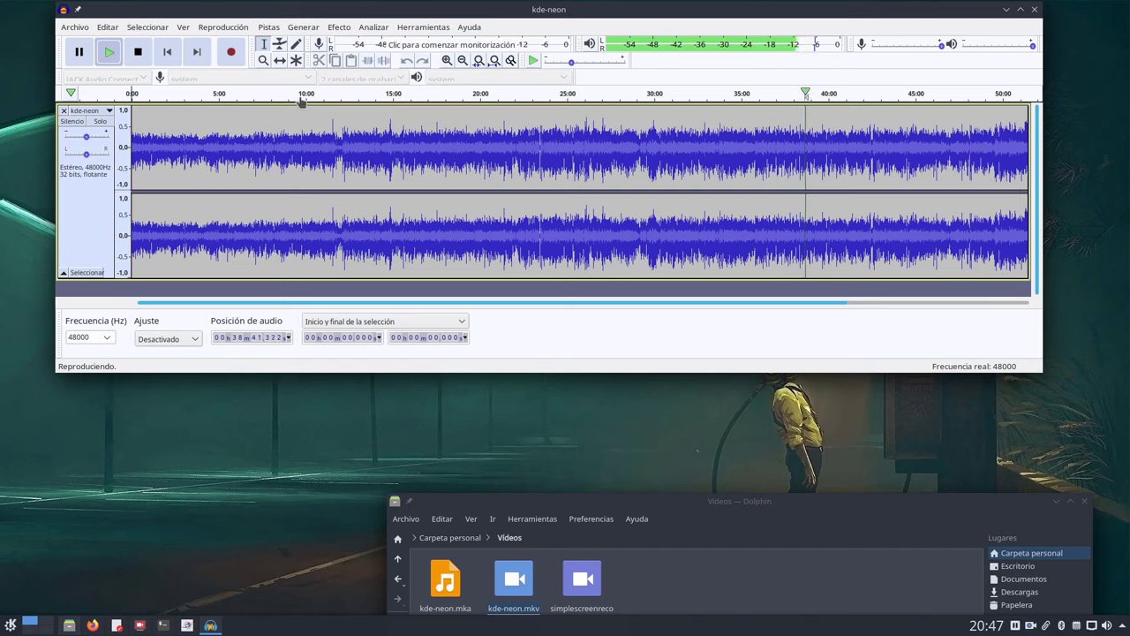
pyautogui.click(338, 92)
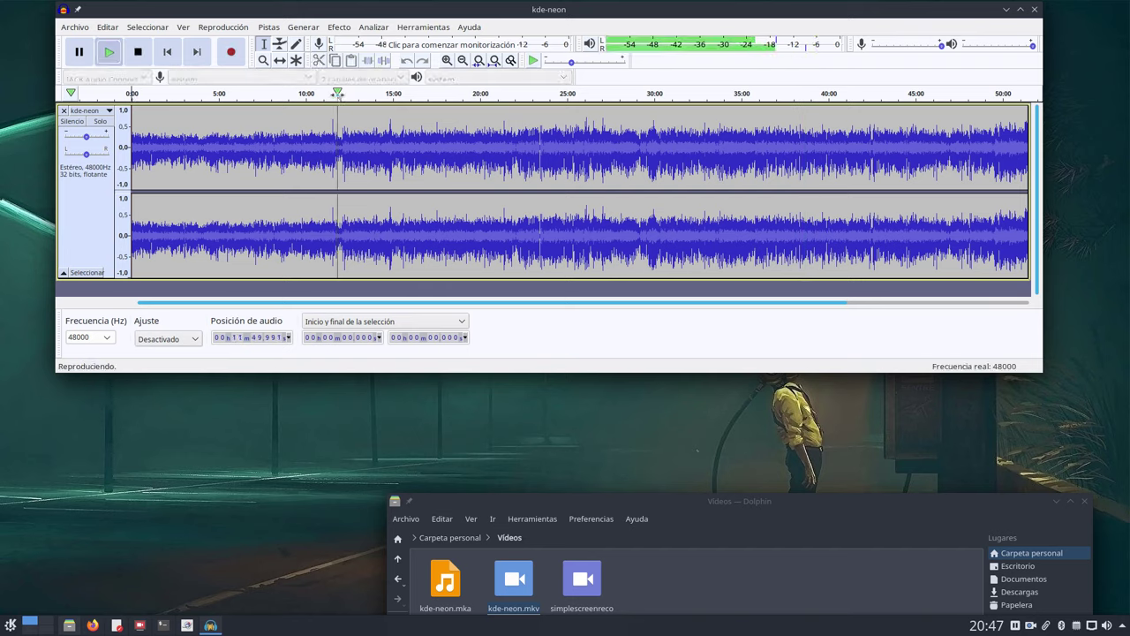
pyautogui.press('space')
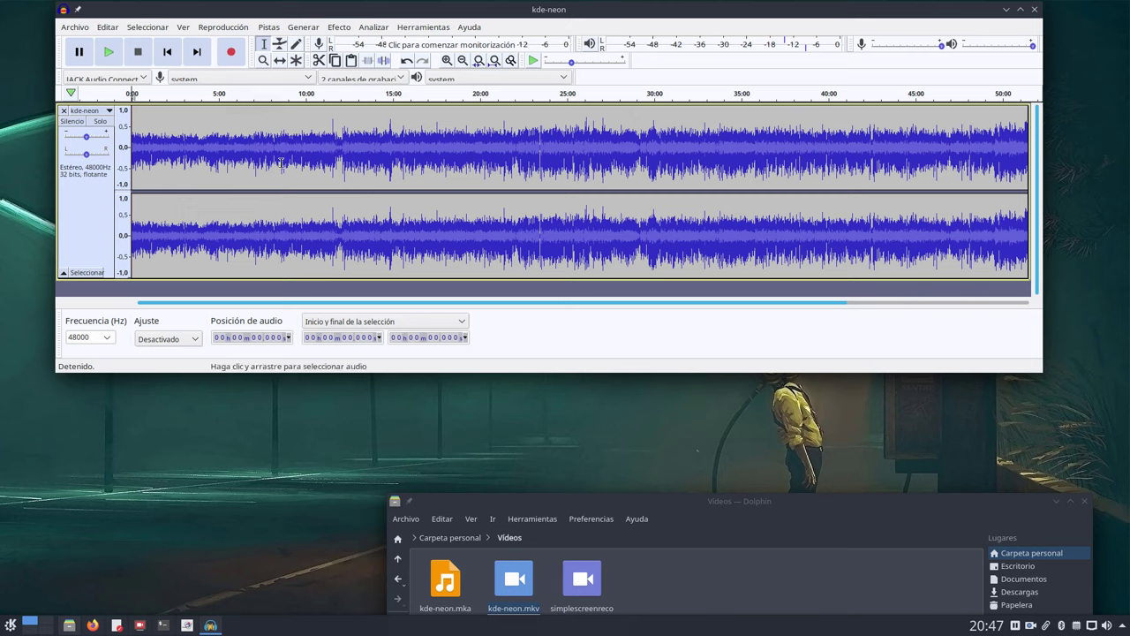
# - Export the track as kde-neon.mp3 to the home folder with the Estándar, 170-210 kbps preset, overwriting the existing file and leaving the metadata tags blank
pyautogui.click(75, 27)
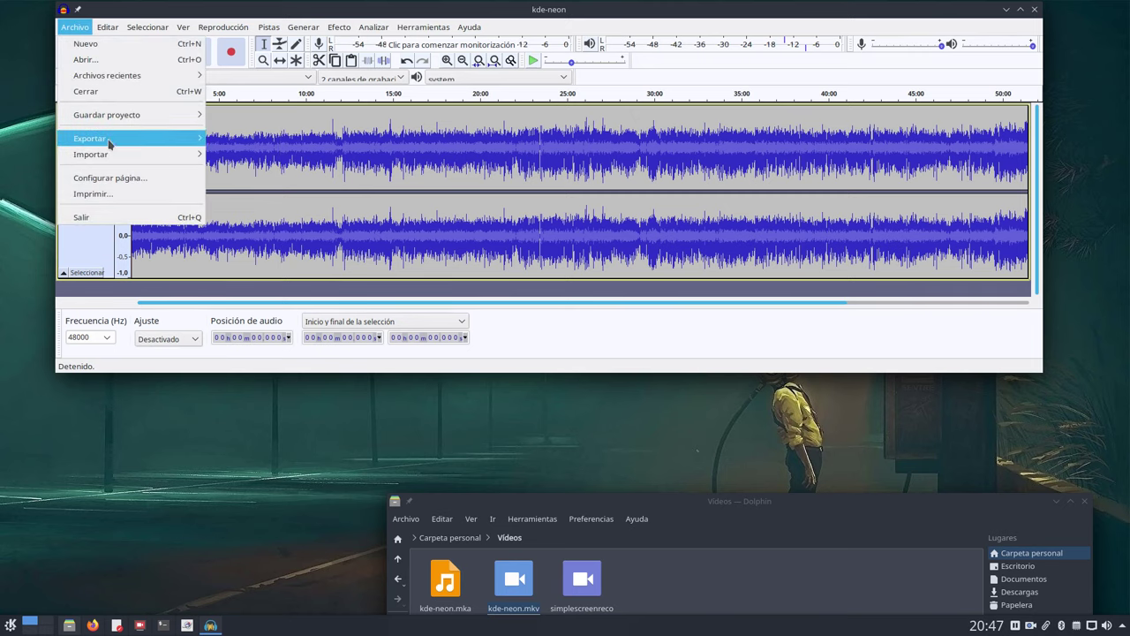
pyautogui.moveTo(198, 146)
pyautogui.click(261, 141)
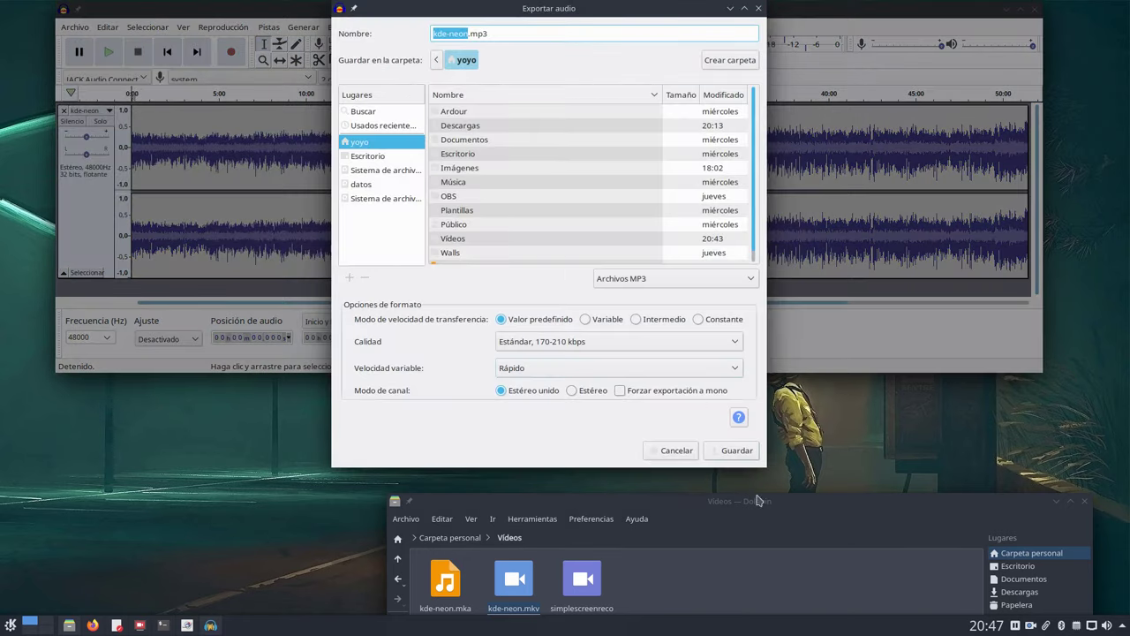
pyautogui.click(737, 451)
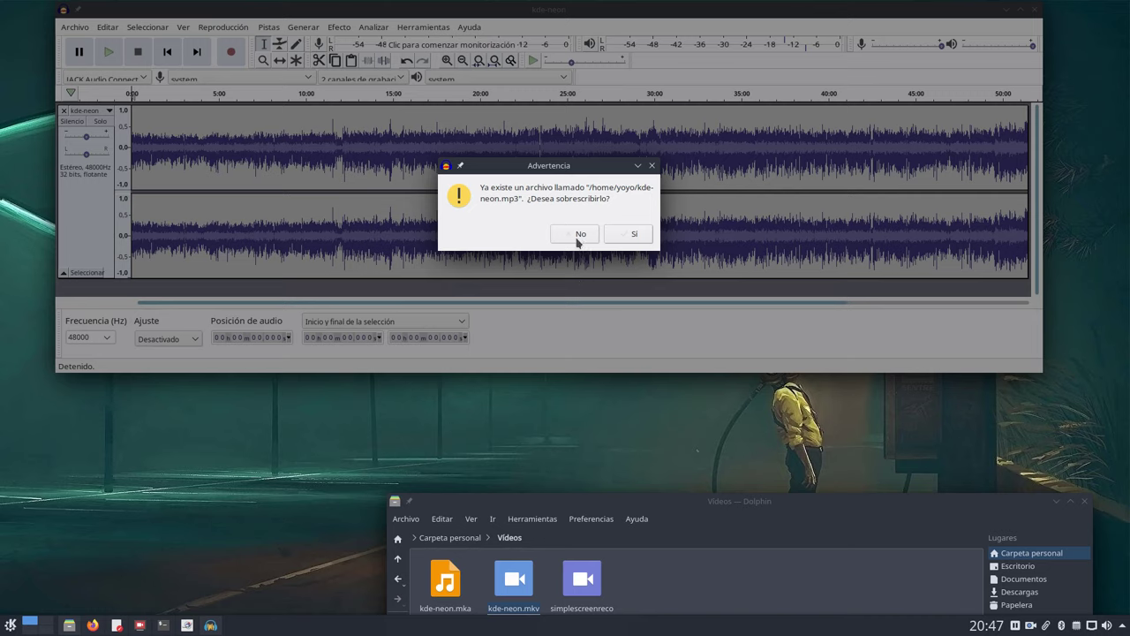
pyautogui.click(628, 233)
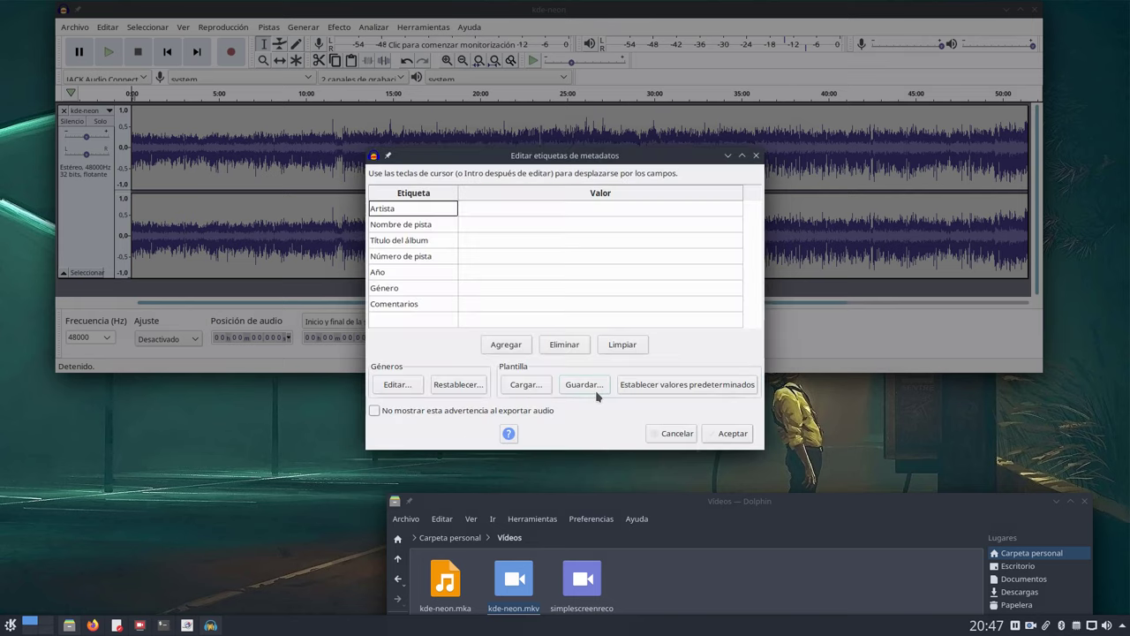
pyautogui.click(733, 433)
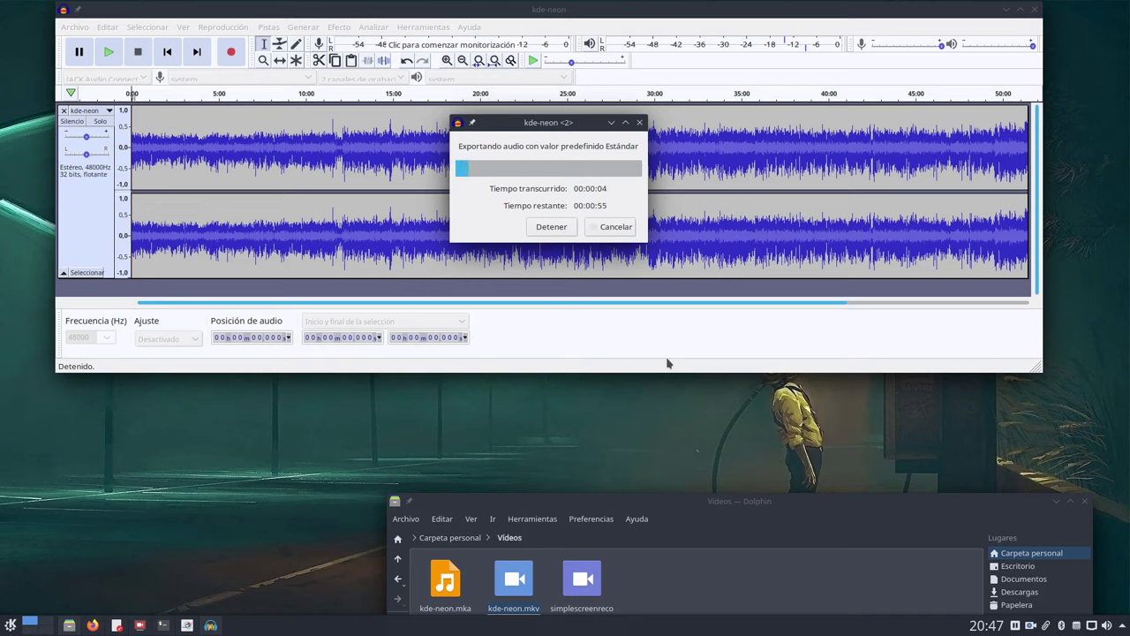
# - Stop the second MP3 export and quit Audacity, discarding the project changes
pyautogui.click(556, 231)
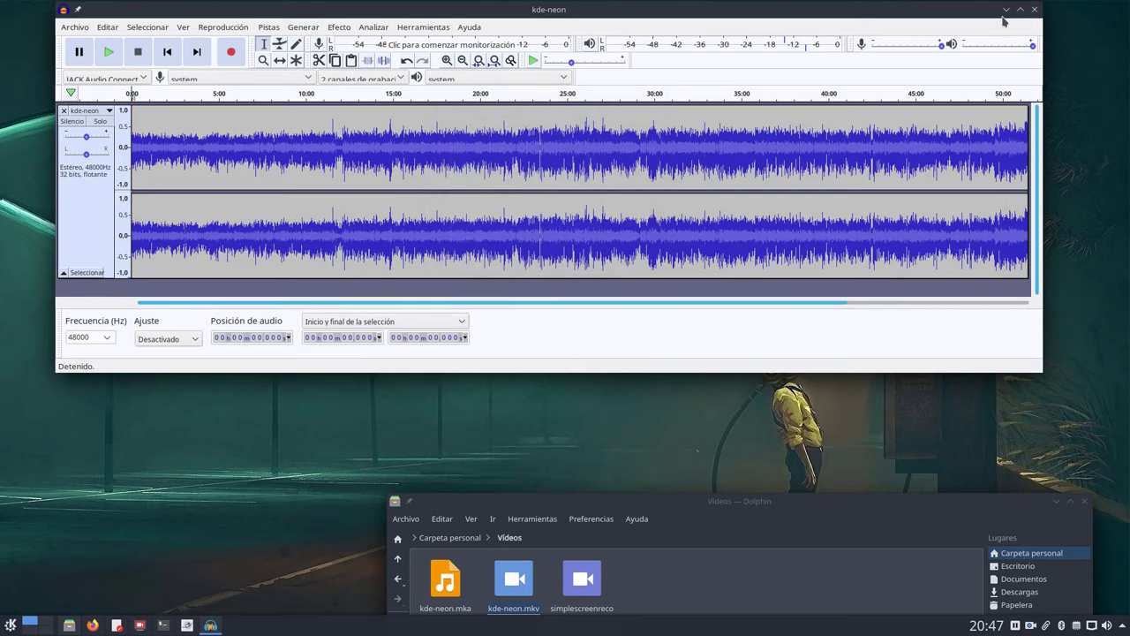
pyautogui.click(1034, 9)
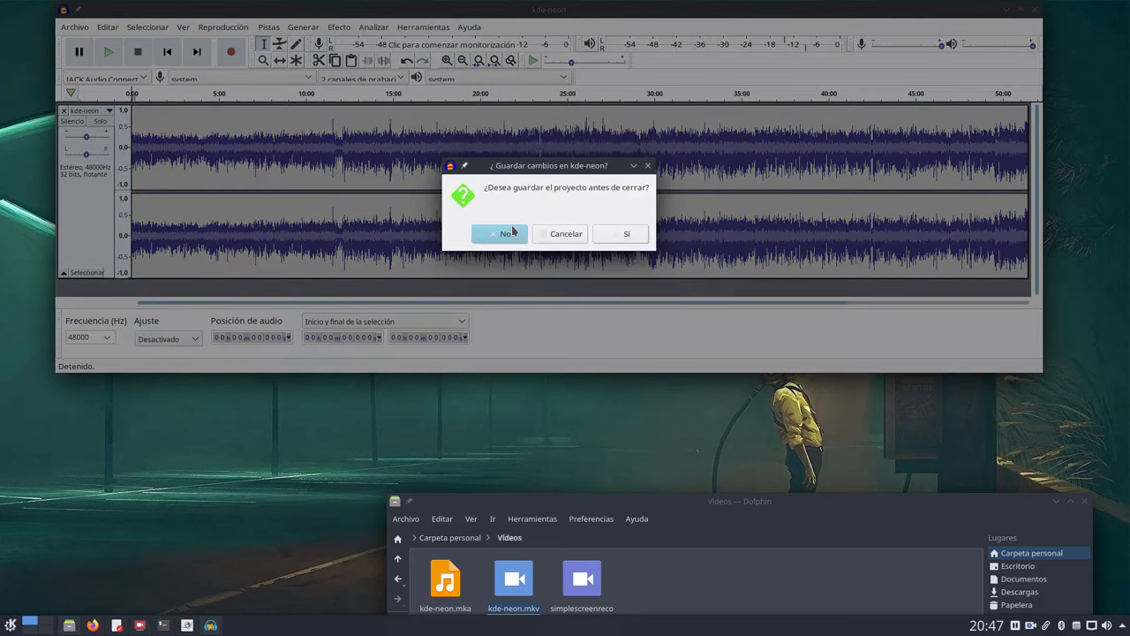
pyautogui.click(505, 233)
# - Move the file manager window up to reveal the Vídeos folder's files and select kde-neon.mkv
pyautogui.moveTo(735, 482); pyautogui.dragTo(623, 221)
pyautogui.click(612, 411)
pyautogui.moveTo(594, 261); pyautogui.dragTo(704, 270)
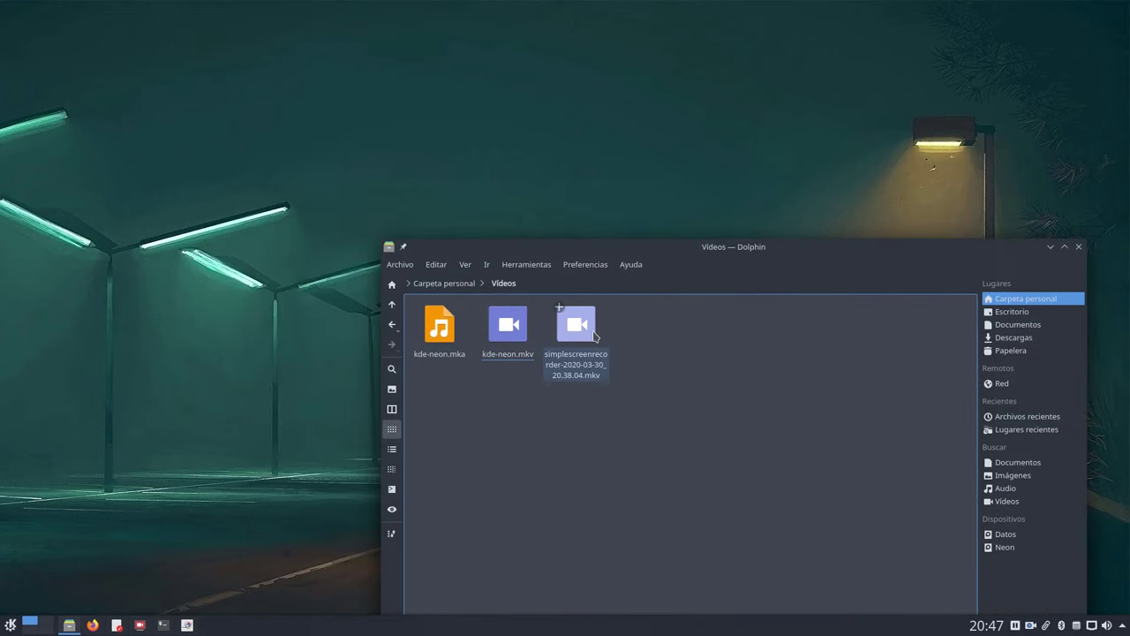
pyautogui.click(521, 352)
pyautogui.press('F2')
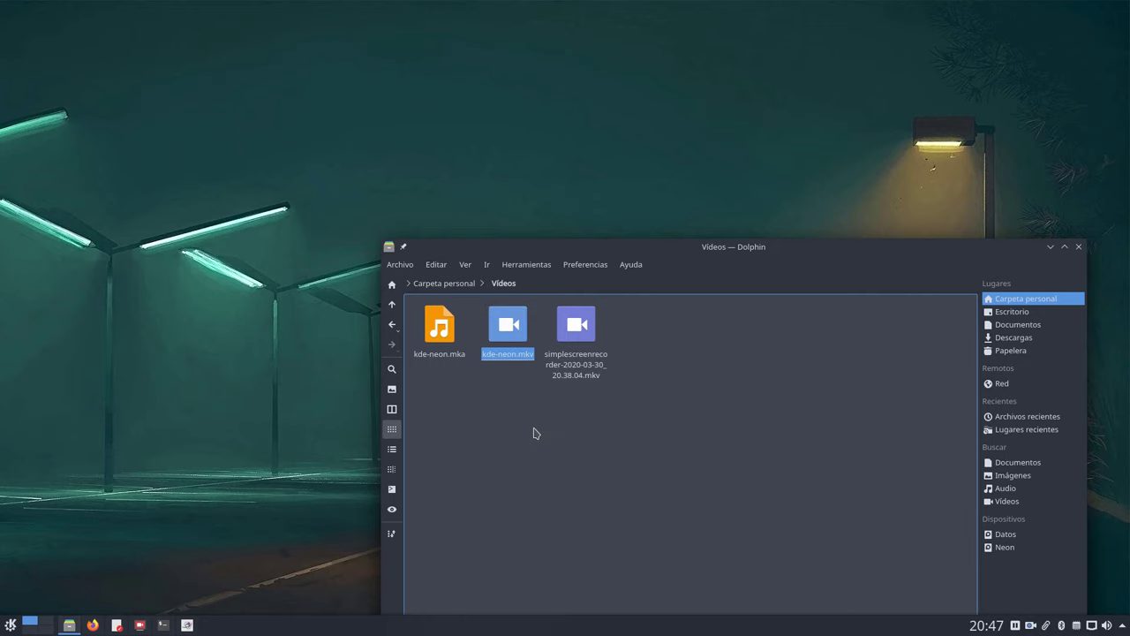
# - Switch to MKVToolNix, review the multiplexer's output file path for kde-neon.mka, and minimize the window
pyautogui.click(187, 624)
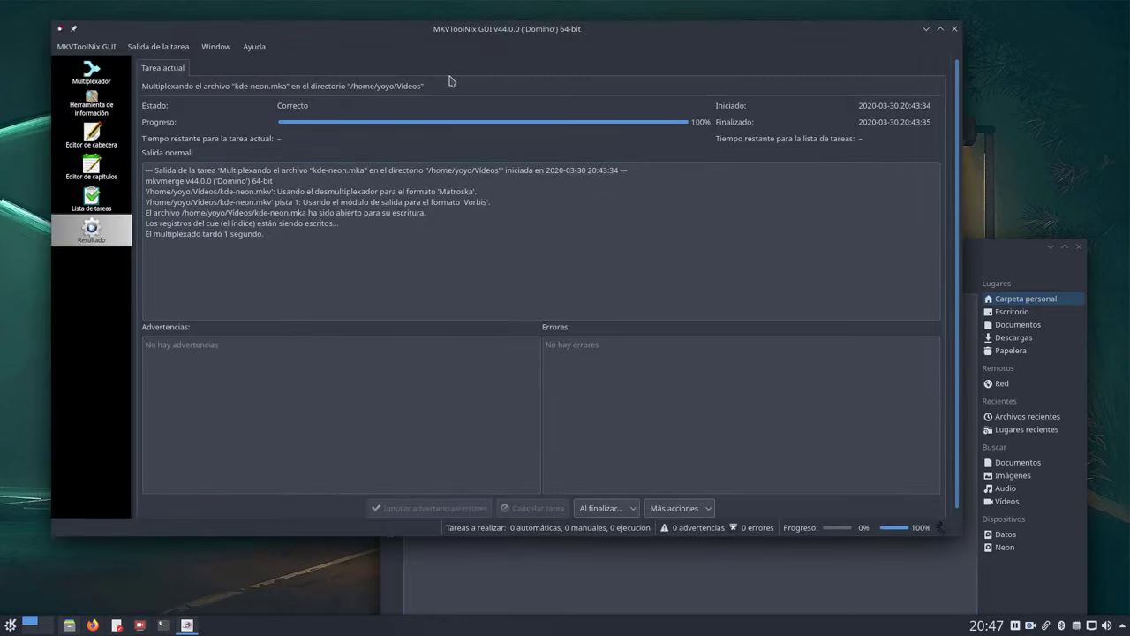
pyautogui.click(91, 73)
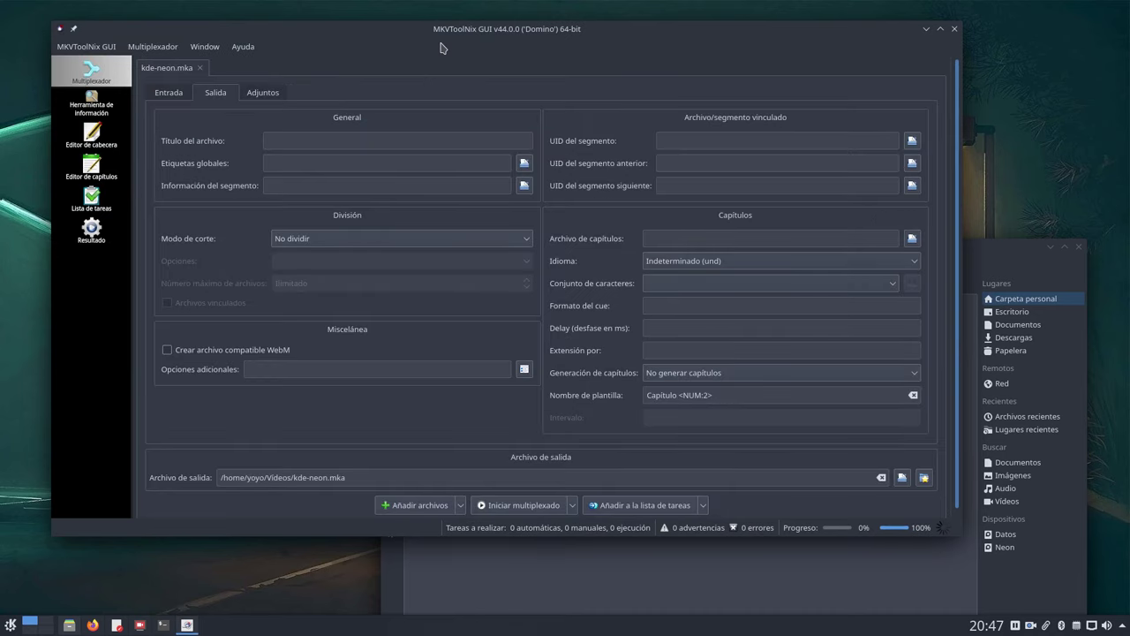
pyautogui.moveTo(517, 39); pyautogui.dragTo(569, 77)
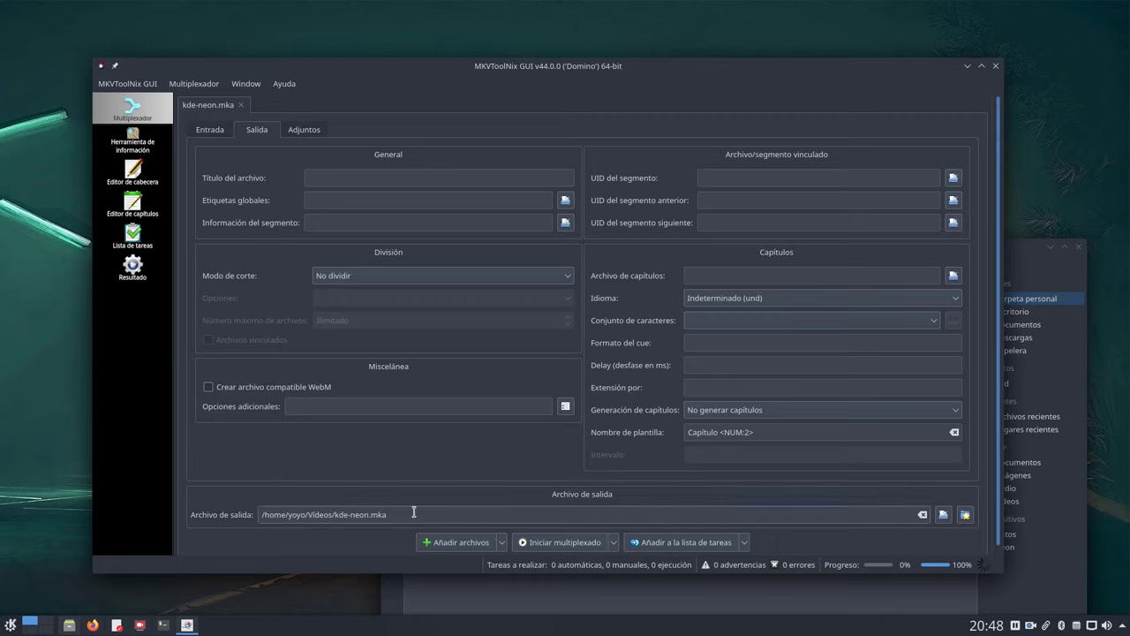
pyautogui.moveTo(401, 513); pyautogui.dragTo(247, 515)
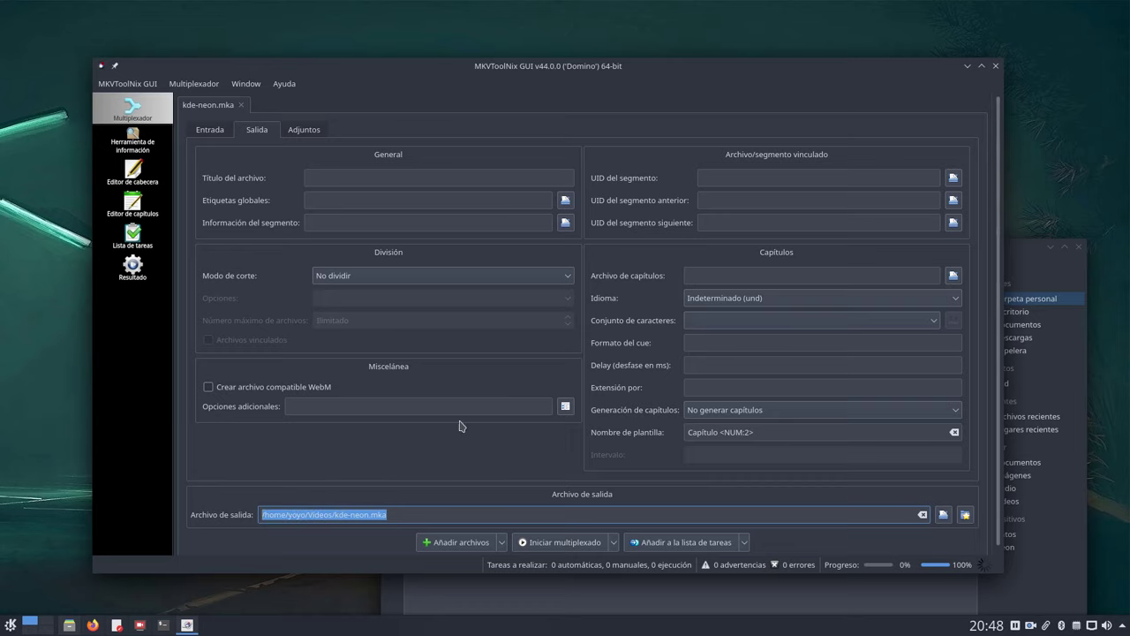
pyautogui.click(968, 66)
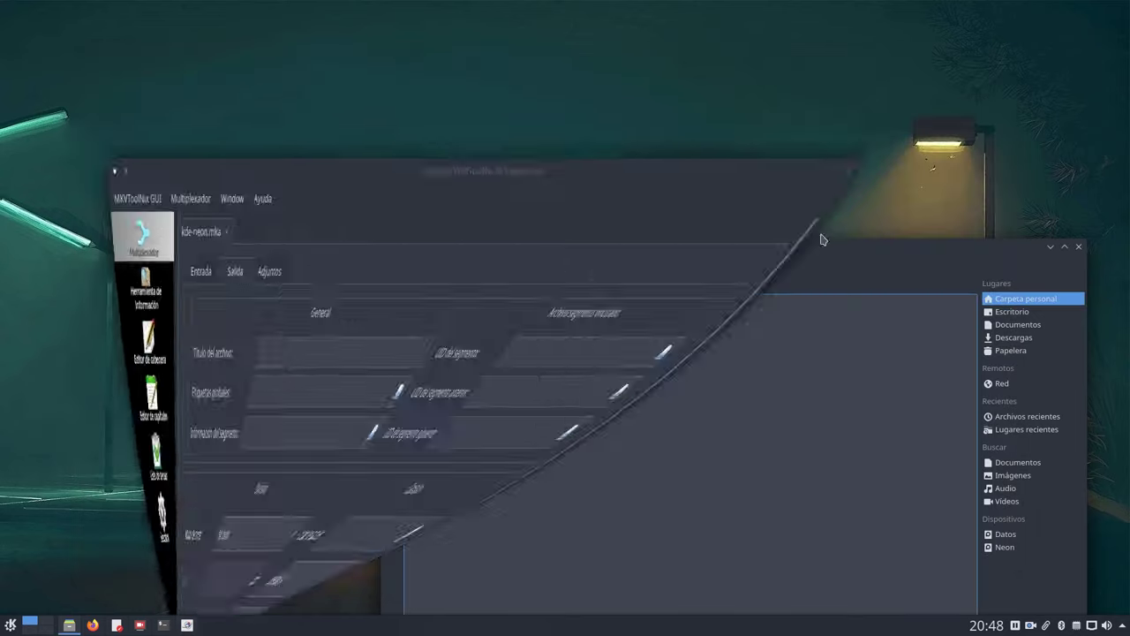
# - Reposition and enlarge the Dolphin window, and show its embedded terminal in the Vídeos folder
pyautogui.moveTo(712, 249); pyautogui.dragTo(593, 396)
pyautogui.click(559, 490)
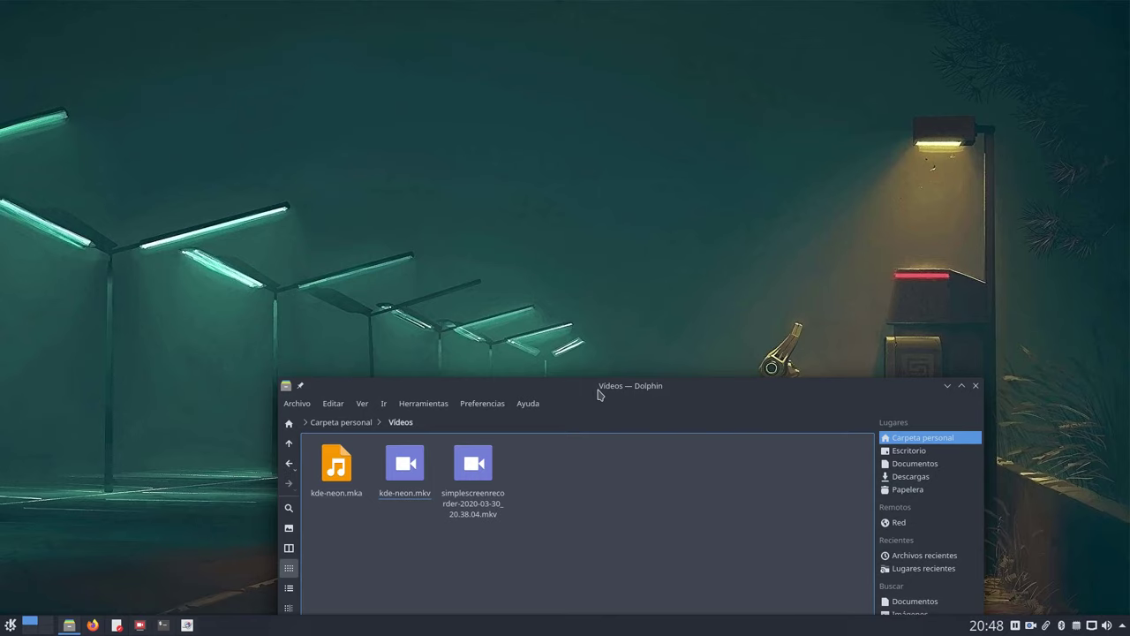
pyautogui.moveTo(598, 391); pyautogui.dragTo(597, 390)
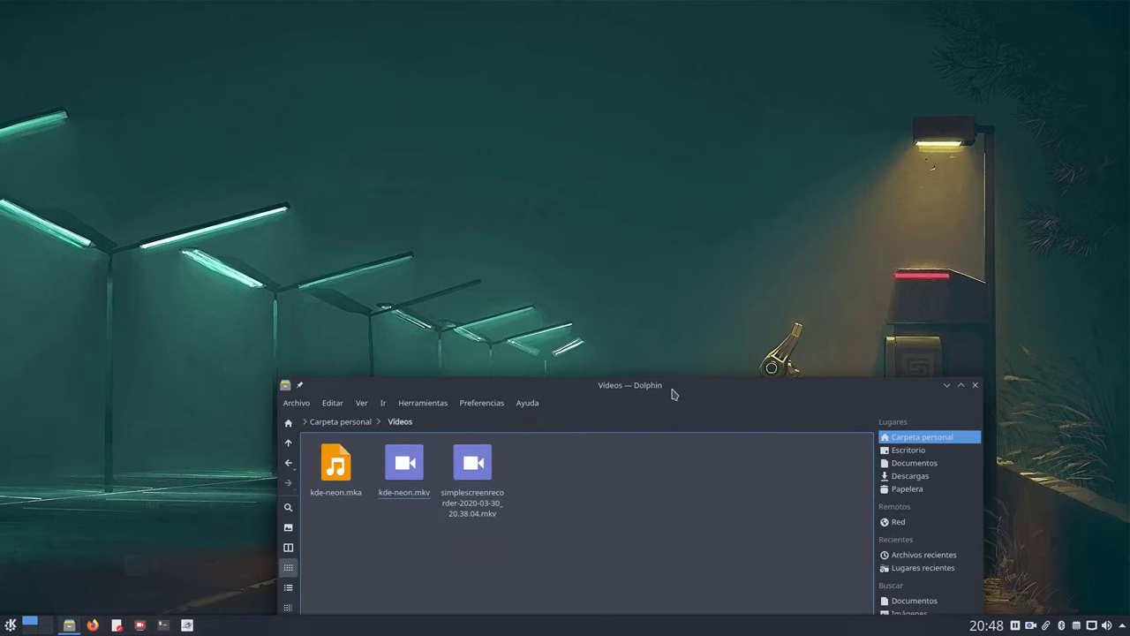
pyautogui.moveTo(674, 392); pyautogui.dragTo(538, 116)
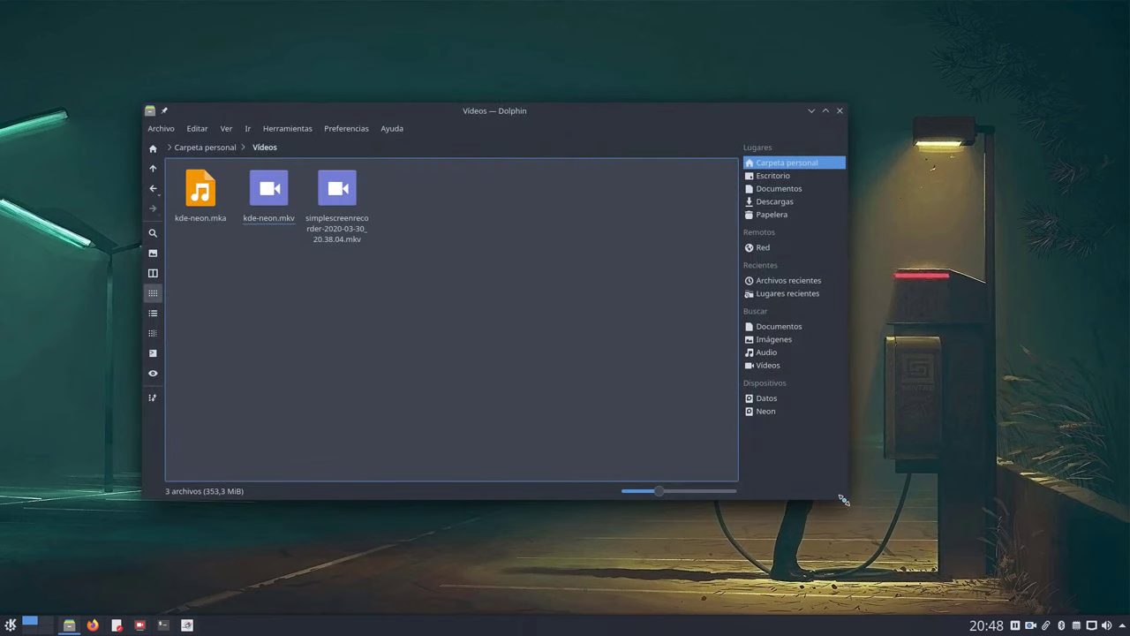
pyautogui.moveTo(843, 499); pyautogui.dragTo(1012, 545)
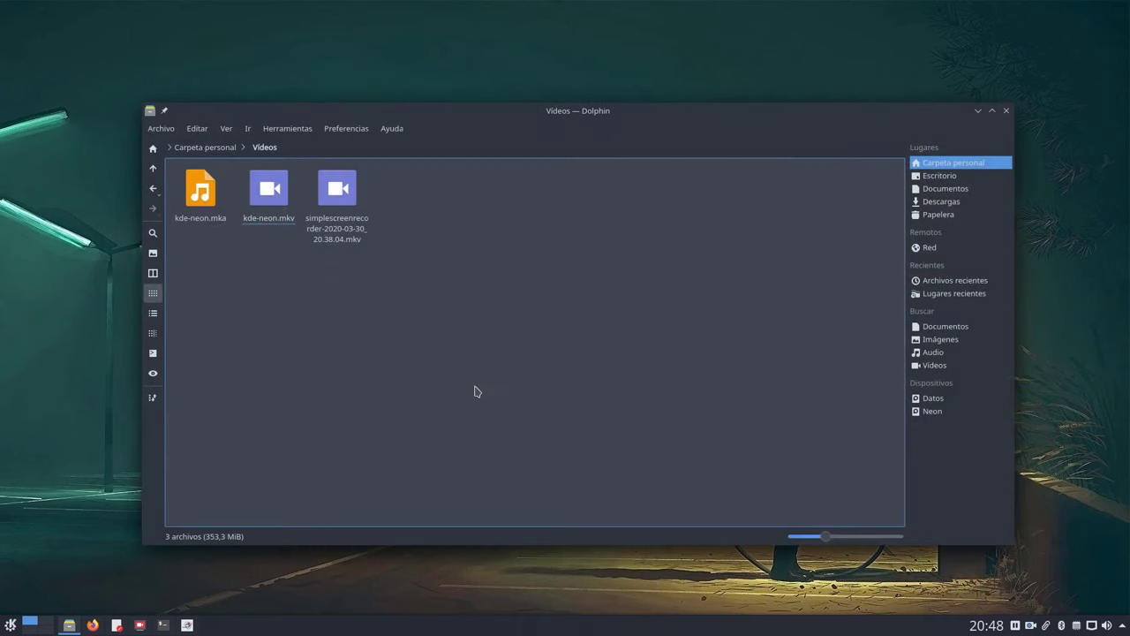
pyautogui.click(152, 353)
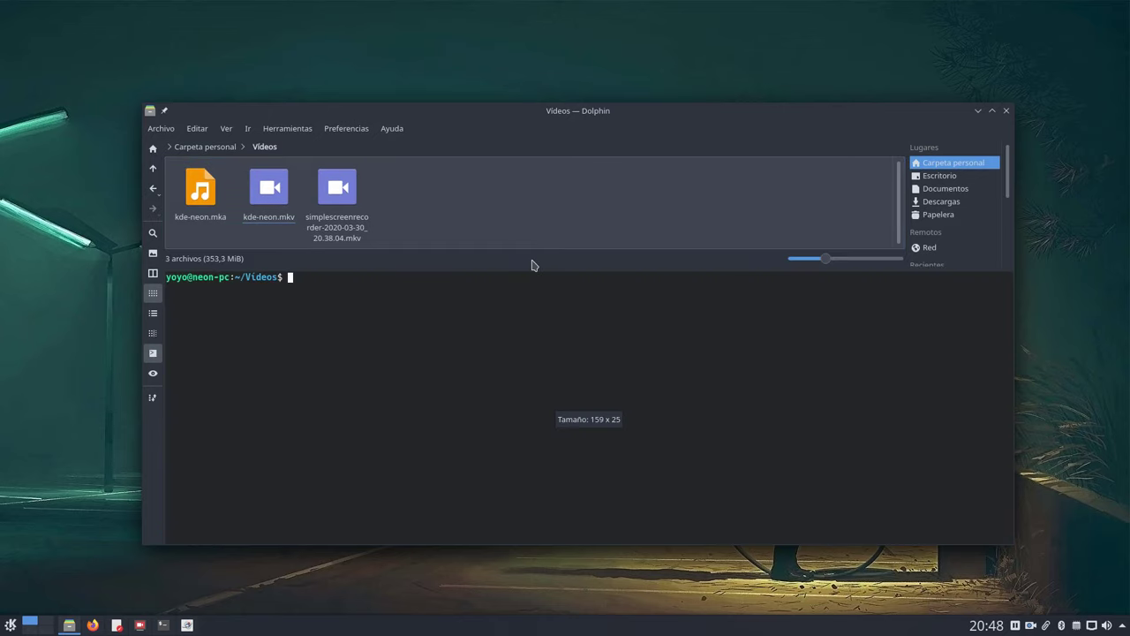
# - Switch to the ffmpeg-mkv-audio notes in KWrite, move the window above the terminal, and select the line "sudo apt install ffmpeg"
pyautogui.click(119, 627)
pyautogui.moveTo(529, 186); pyautogui.dragTo(442, 56)
pyautogui.press('Up')
pyautogui.hotkey('ctrl', 'shift', 'Left')
pyautogui.hotkey('ctrl', 'shift', 'Left')
pyautogui.hotkey('ctrl', 'shift', 'Left')
pyautogui.hotkey('ctrl', 'shift', 'Left')
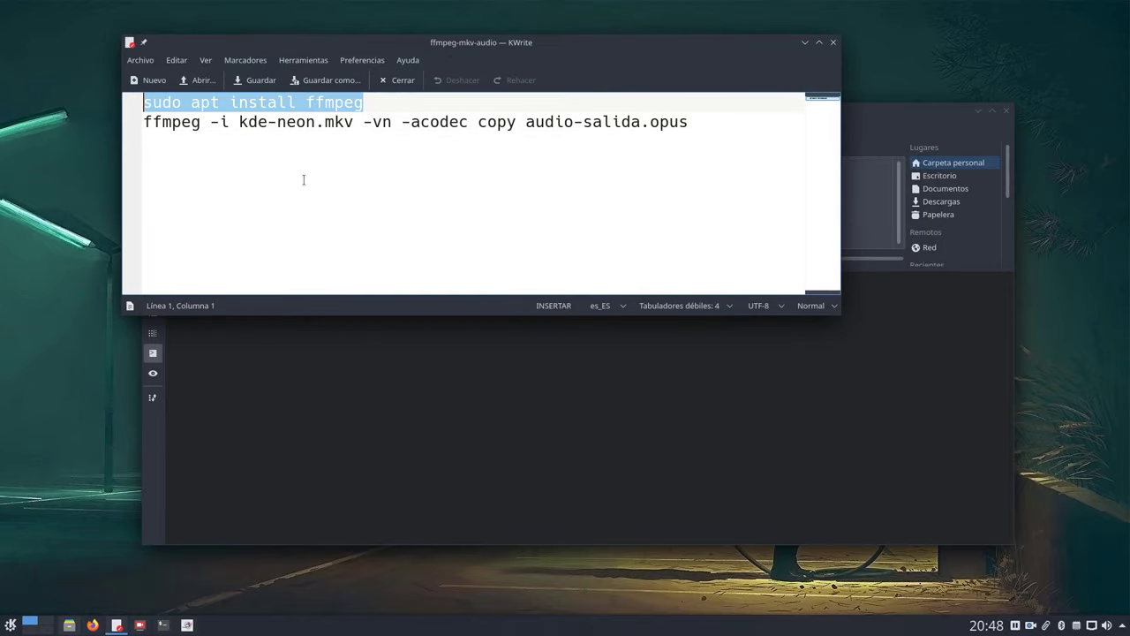
# - In the KWrite notes, highlight the "sudo apt install ffmpeg" line, then the "opus" extension of audio-salida.opus
pyautogui.click(303, 180)
pyautogui.moveTo(366, 102); pyautogui.dragTo(147, 92)
pyautogui.click(243, 180)
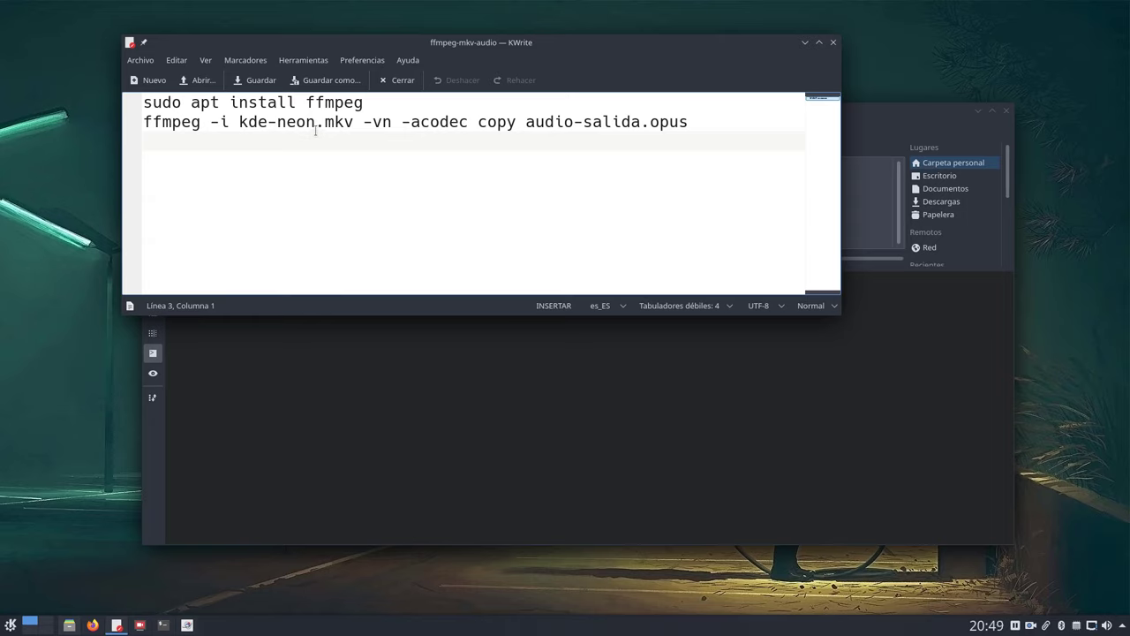
pyautogui.click(689, 122)
pyautogui.moveTo(690, 122); pyautogui.dragTo(649, 123)
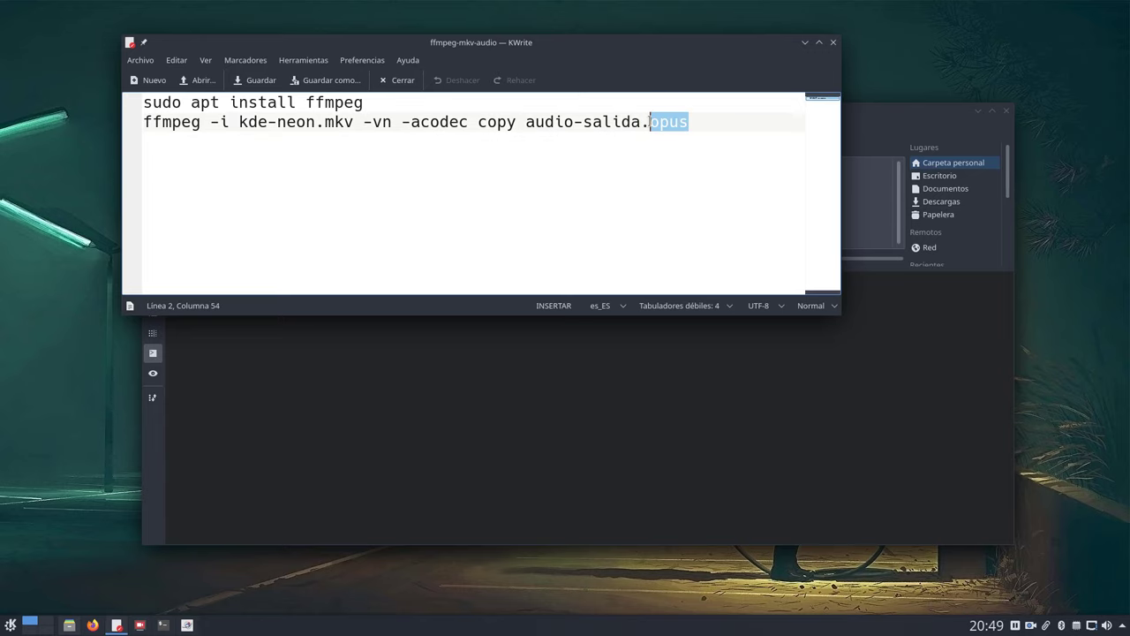
# - Switch to Firefox, load the Google home page in a new tab, and search for "opus"
pyautogui.click(92, 624)
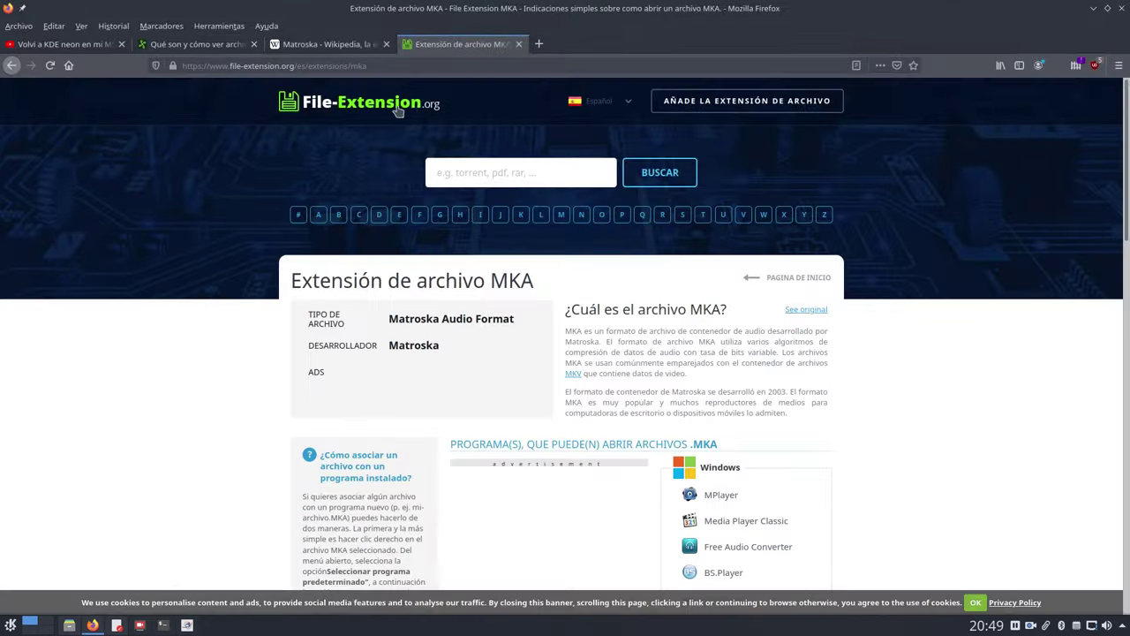
pyautogui.click(539, 43)
pyautogui.click(68, 65)
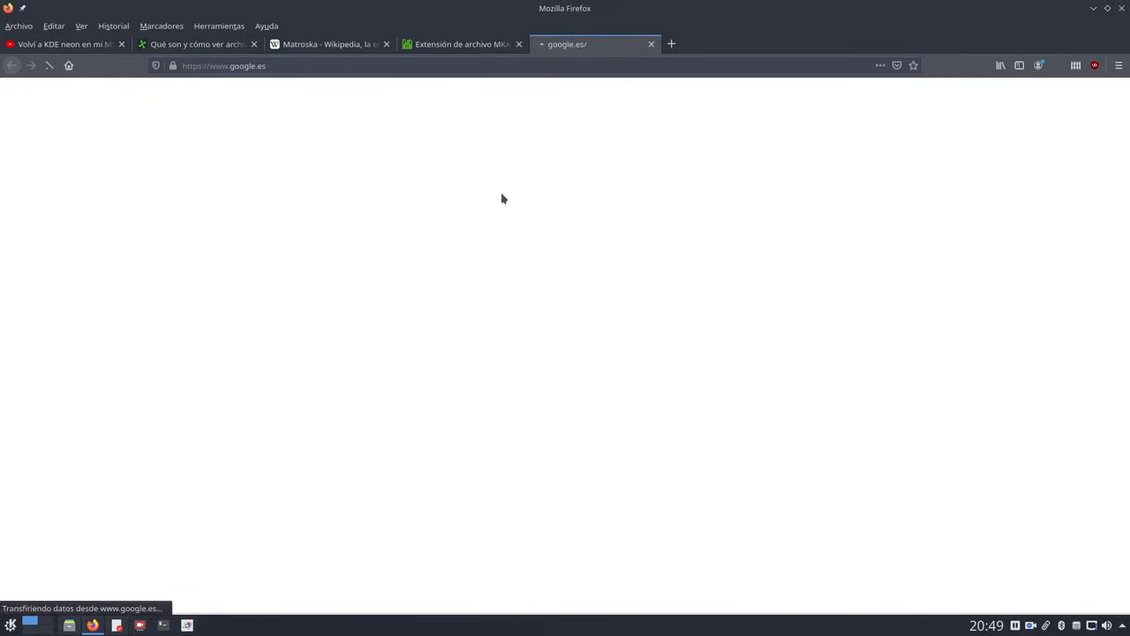
pyautogui.write('opu')
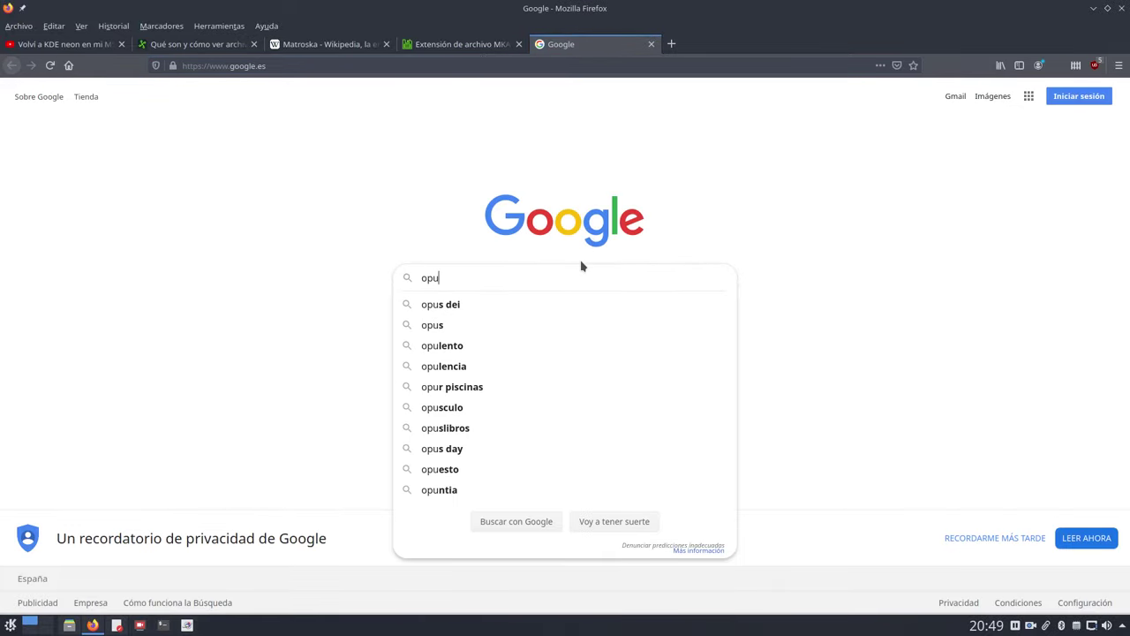
pyautogui.write('s')
pyautogui.press('Return')
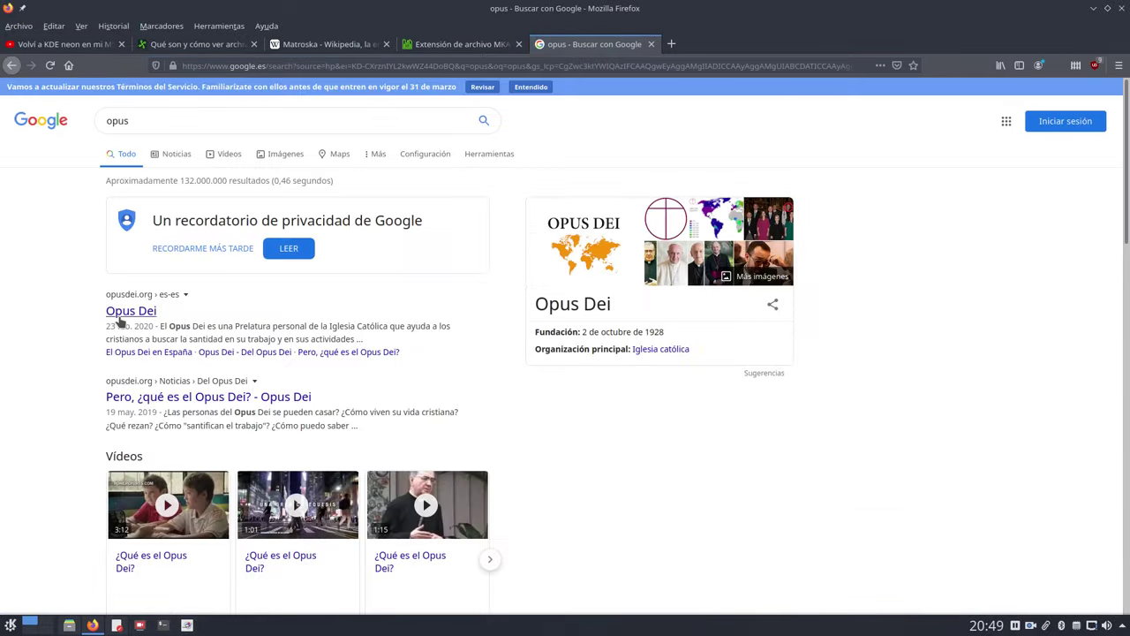
# - Refine the Google search to "opus audio" and open the Spanish Wikipedia article "Opus (códec)"
pyautogui.click(173, 124)
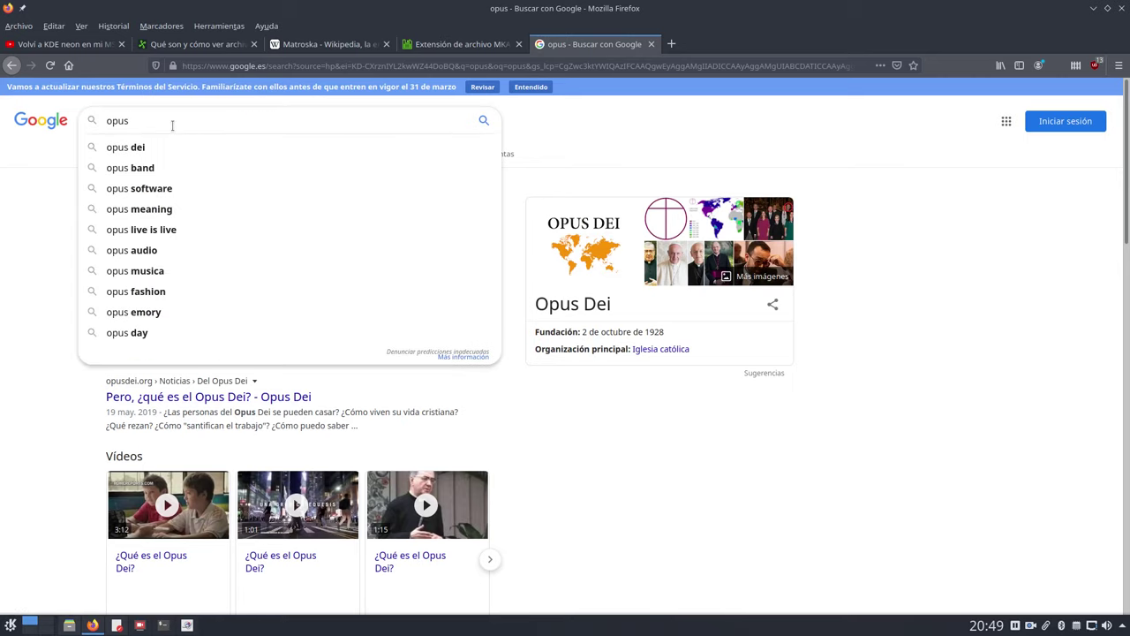
pyautogui.write('audio')
pyautogui.press('Return')
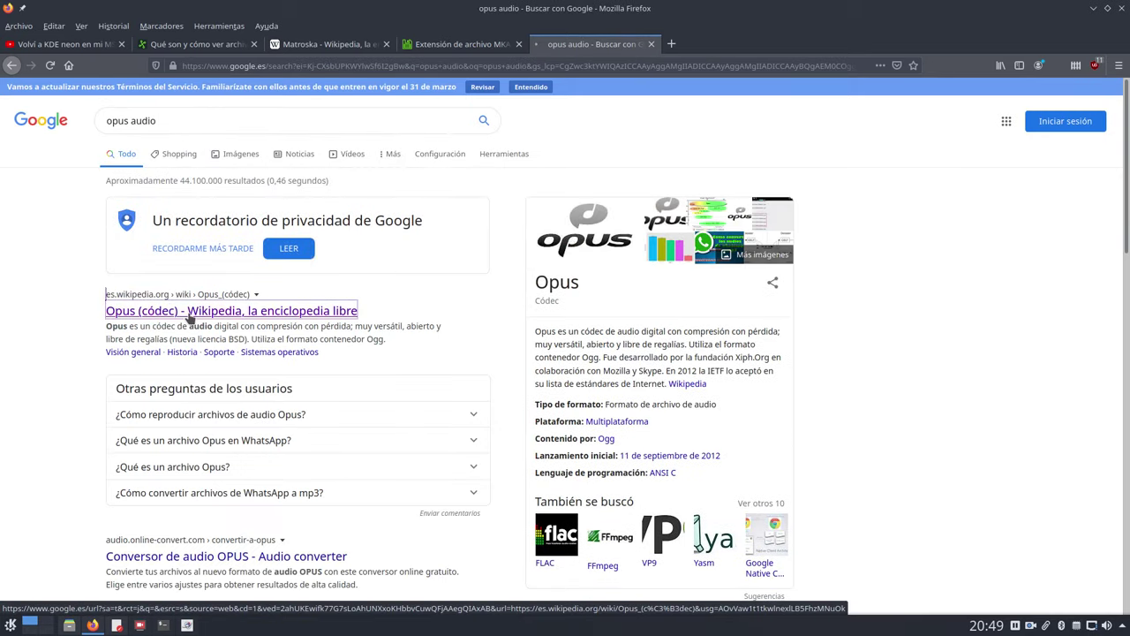
pyautogui.click(190, 315)
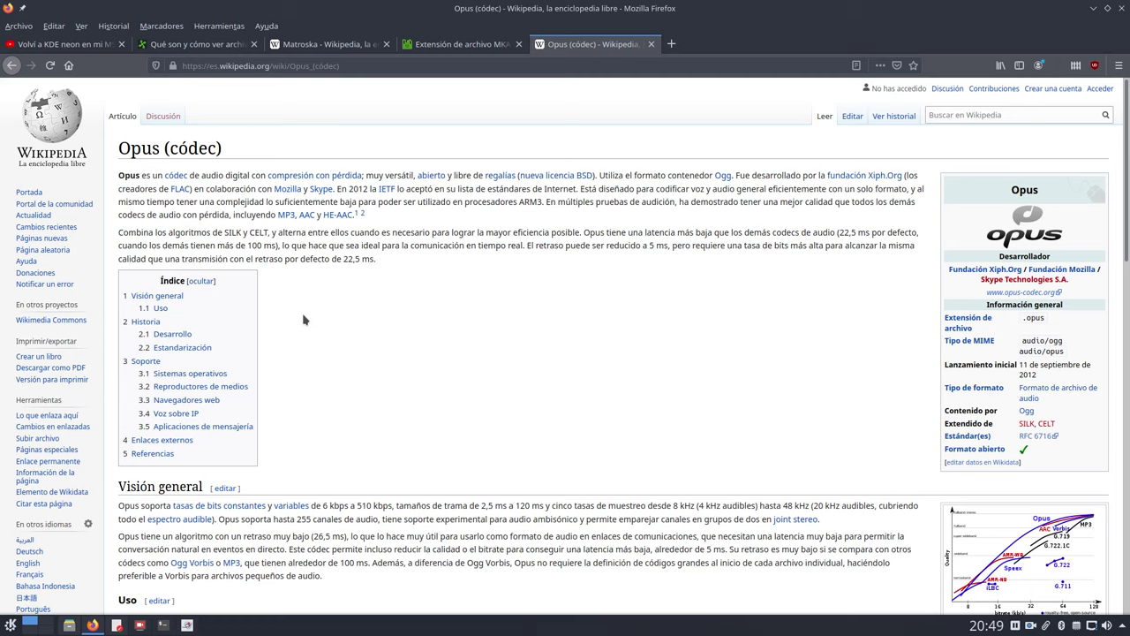
# - Examine the Opus codec article, covering its overview, uses, history, and the systems, players and browsers supporting it
pyautogui.scroll(-5, 358, 320)
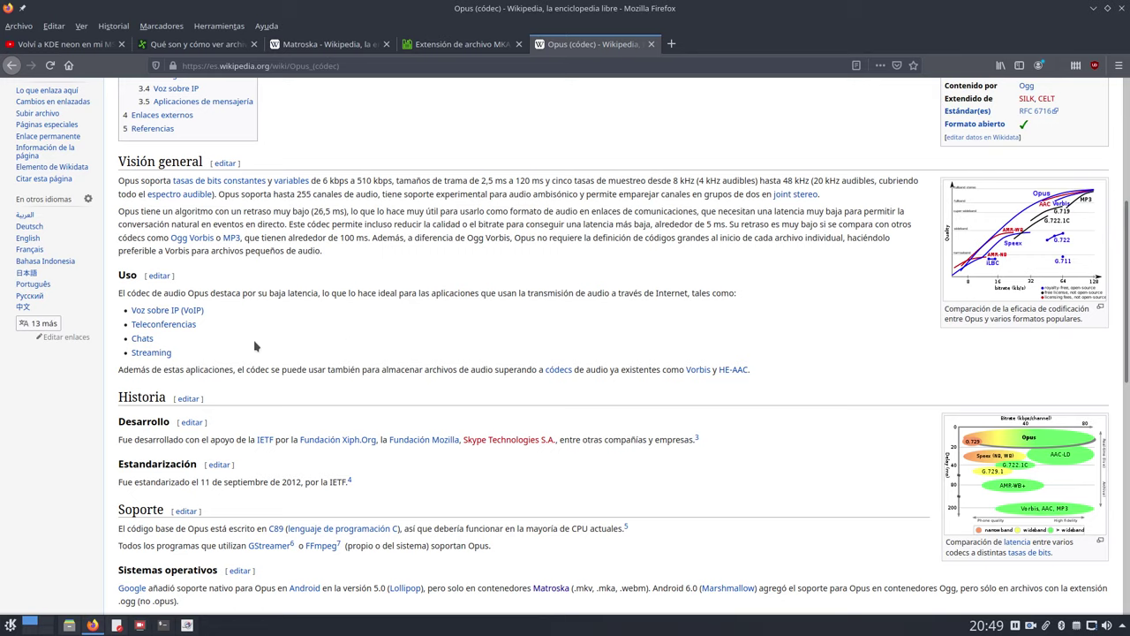
pyautogui.scroll(5, 279, 345)
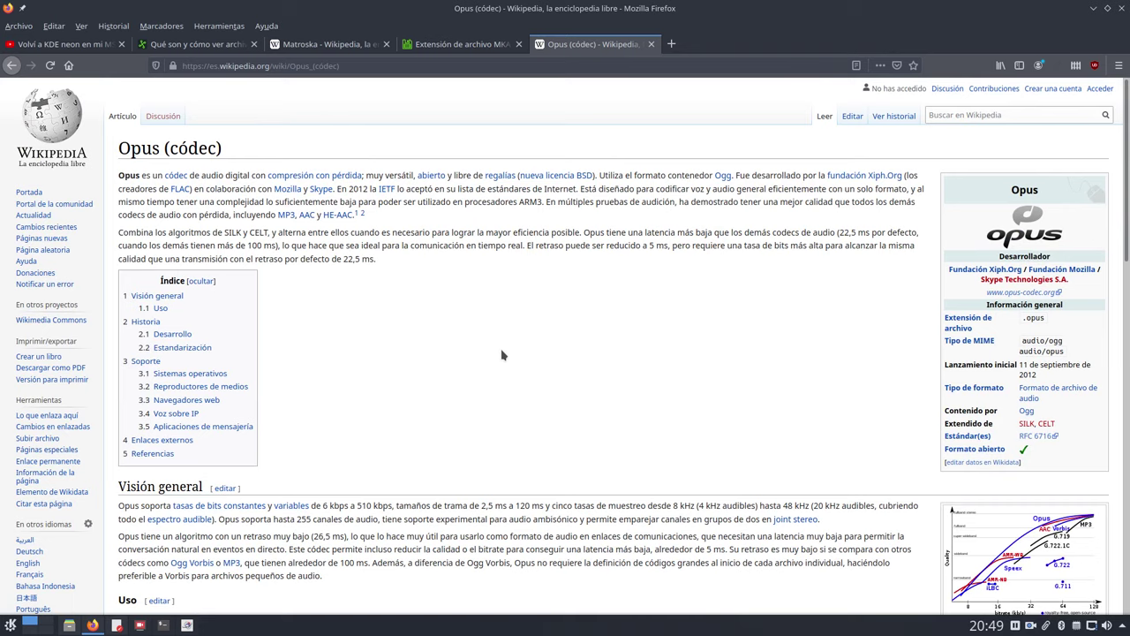
pyautogui.scroll(-4, 502, 351)
pyautogui.scroll(4, 502, 349)
pyautogui.scroll(-10, 510, 333)
pyautogui.scroll(-3, 512, 333)
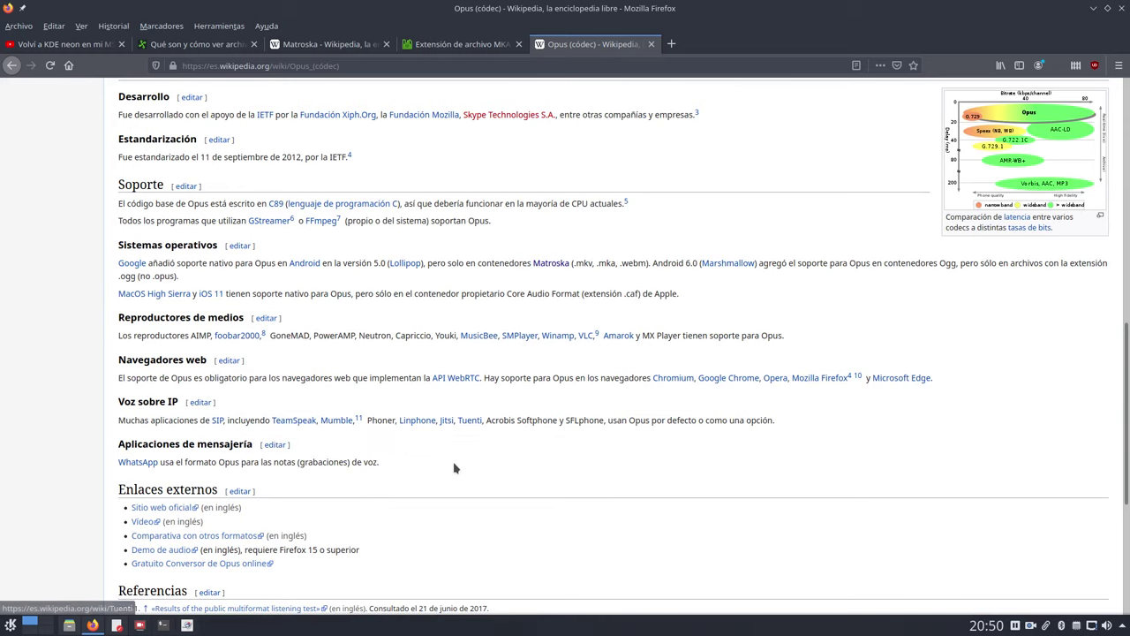
pyautogui.scroll(3, 455, 468)
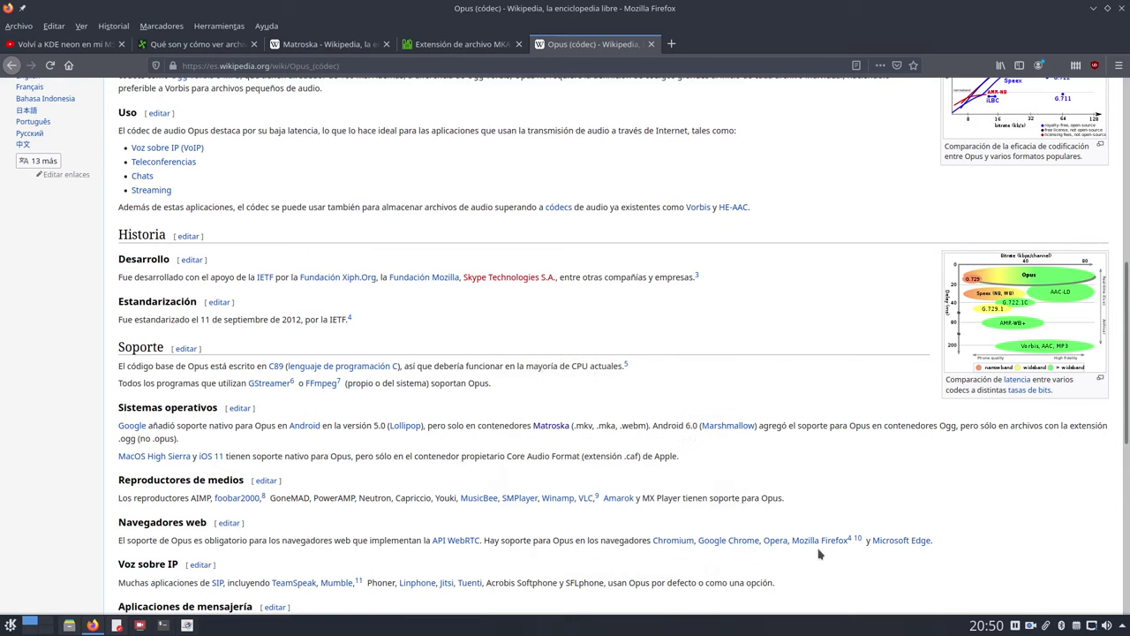
pyautogui.scroll(6, 631, 405)
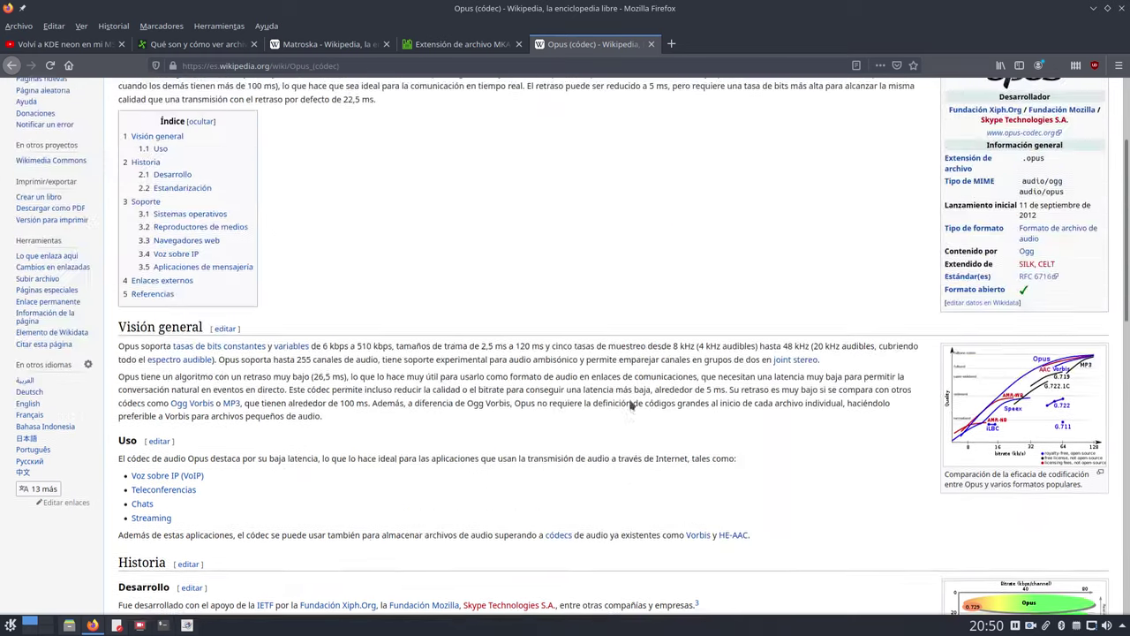
pyautogui.scroll(4, 630, 405)
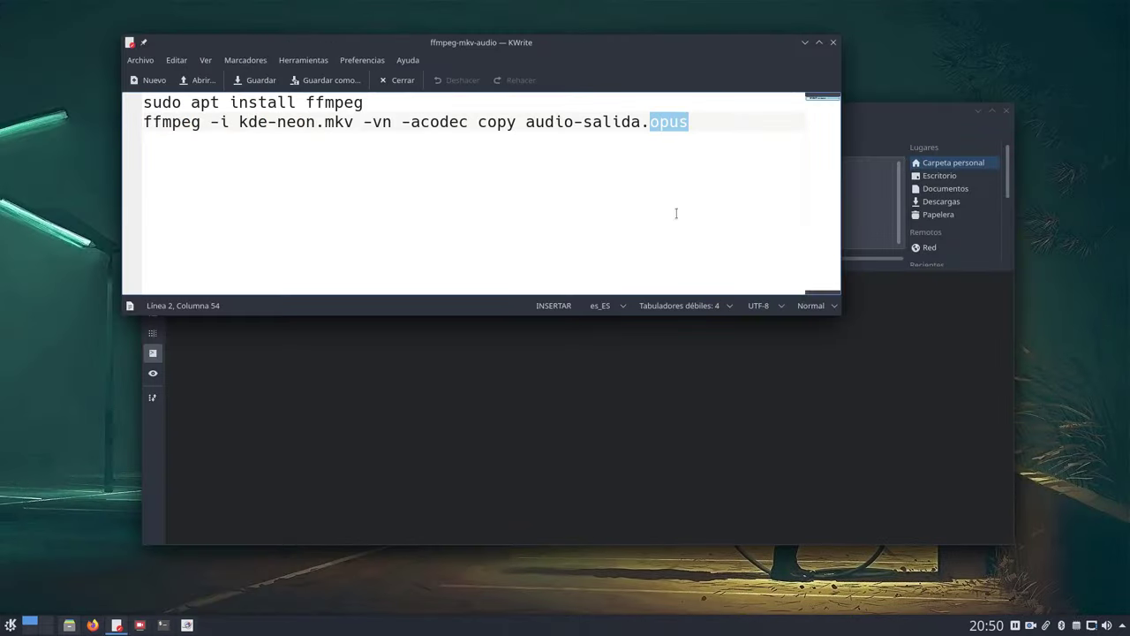
# - Return to the KWrite notes, highlight the "opus" extension of the ffmpeg output file, and clear the selection
pyautogui.click(678, 145)
pyautogui.click(697, 120)
pyautogui.hotkey('shift', 'Left')
pyautogui.hotkey('shift', 'Left')
pyautogui.hotkey('shift', 'Left')
pyautogui.hotkey('shift', 'Left')
pyautogui.hotkey('shift', 'Left')
pyautogui.hotkey('shift', 'Right')
pyautogui.click(642, 187)
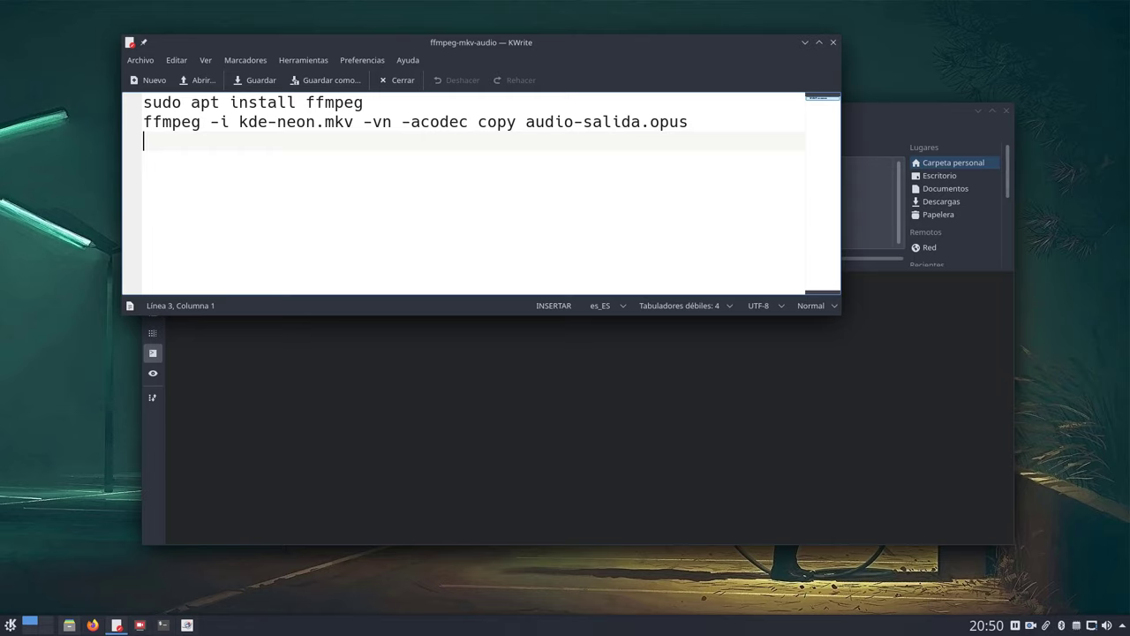
# - Highlight the whole ffmpeg command in the notes, and move the KWrite window down over Dolphin so the Vídeos path shows
pyautogui.moveTo(552, 43); pyautogui.dragTo(549, 50)
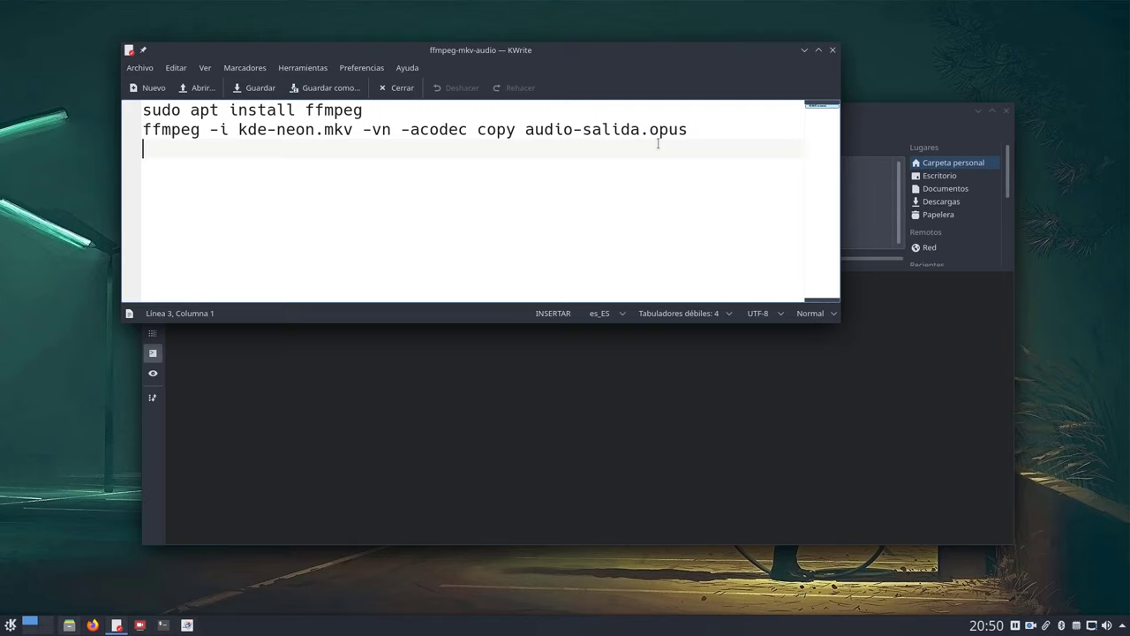
pyautogui.moveTo(689, 130); pyautogui.dragTo(143, 130)
pyautogui.click(242, 230)
pyautogui.moveTo(512, 51); pyautogui.dragTo(552, 162)
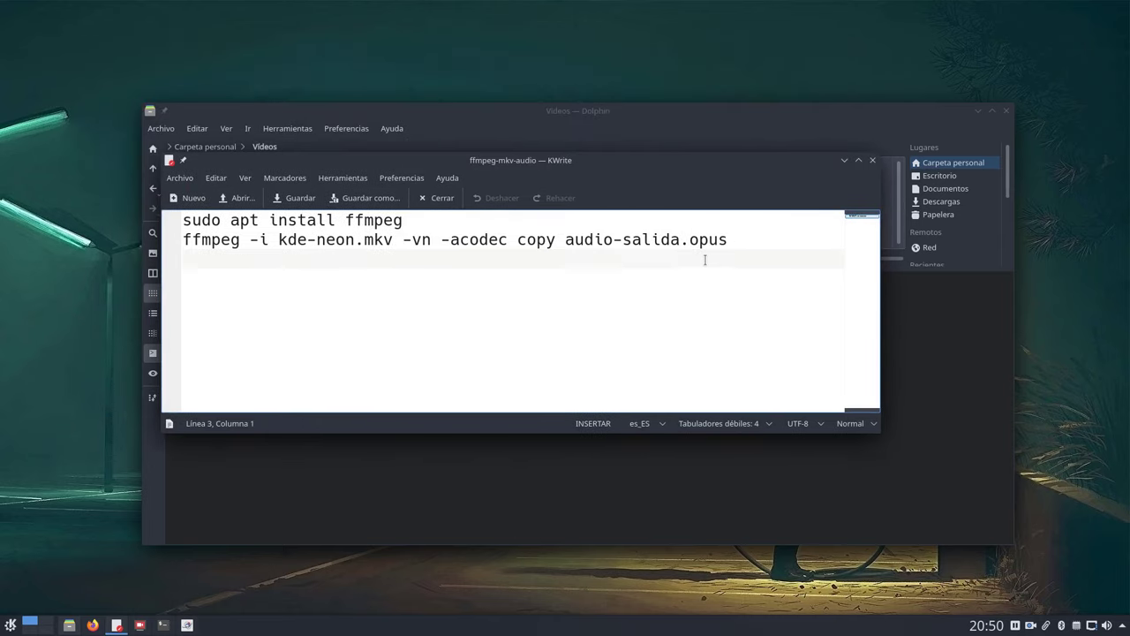
# - Copy "ffmpeg -i kde-neon.mkv -vn -acodec copy audio-salida.opus" from the notes and paste it into Dolphin's embedded terminal
pyautogui.moveTo(738, 242); pyautogui.dragTo(182, 240)
pyautogui.rightClick(227, 242)
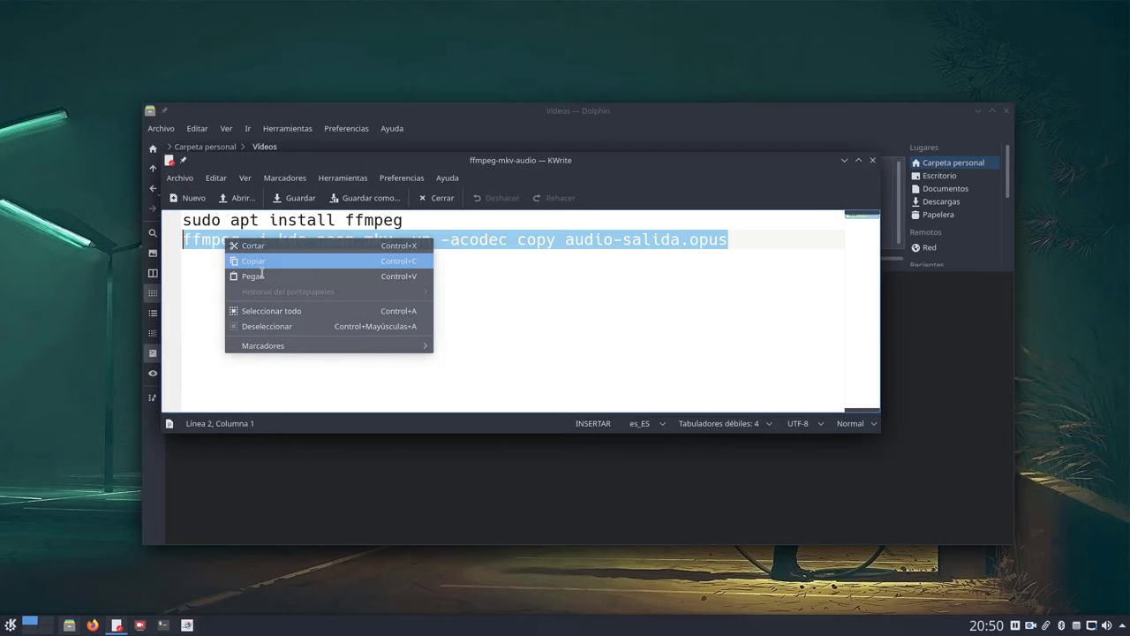
pyautogui.click(254, 261)
pyautogui.click(348, 489)
pyautogui.rightClick(393, 344)
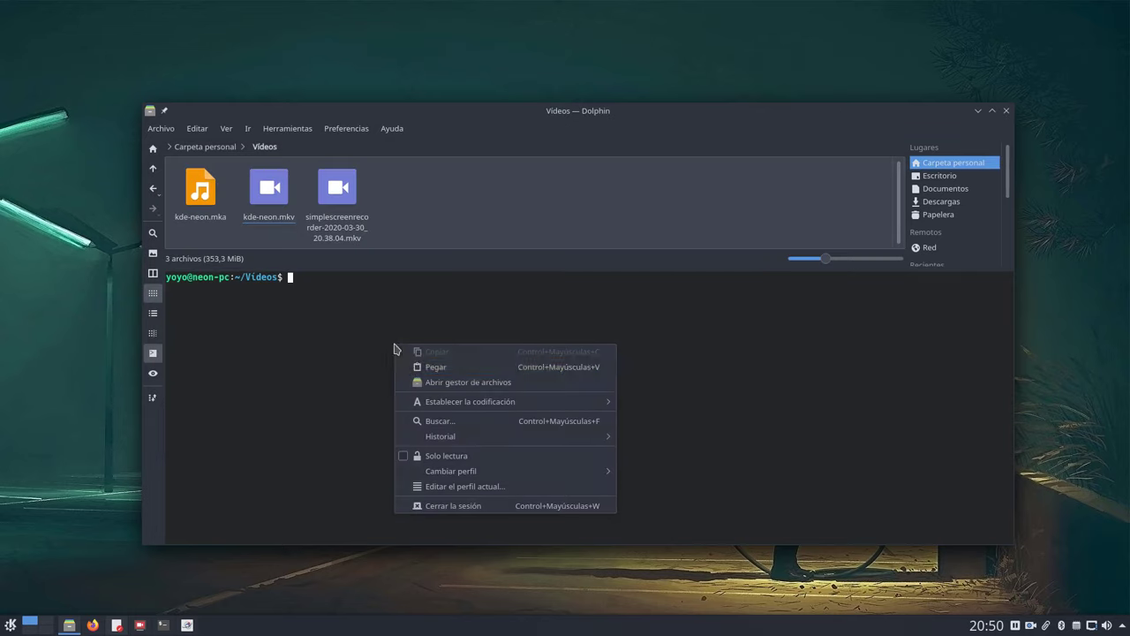
pyautogui.click(447, 366)
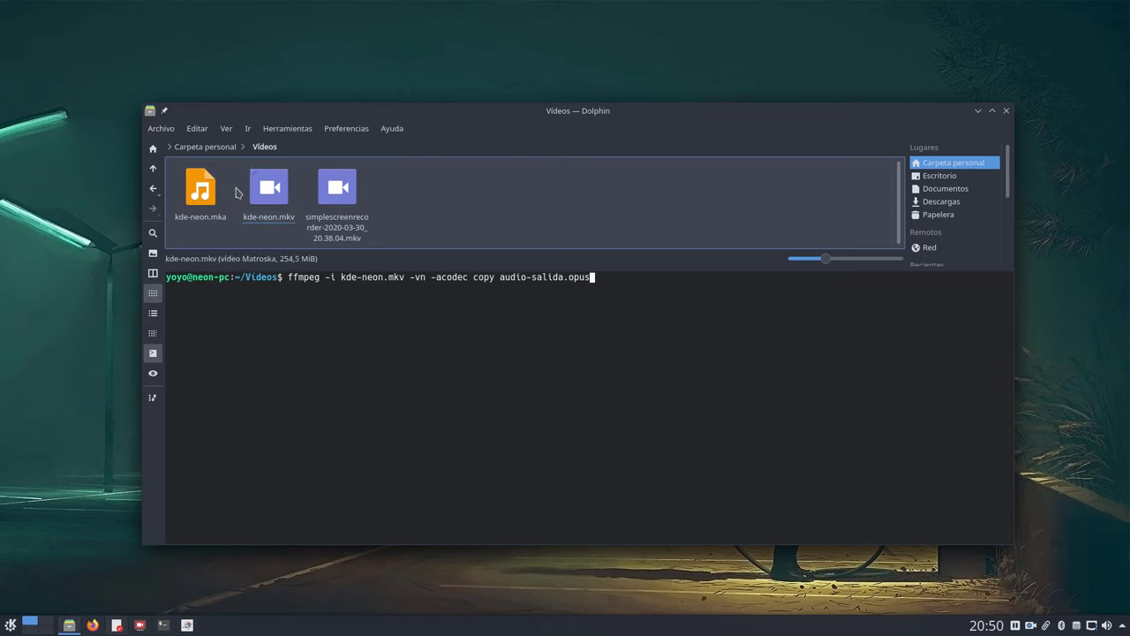
# - Select kde-neon.mkv in the folder, and highlight its name and the remaining parameters in the pasted ffmpeg command
pyautogui.click(262, 203)
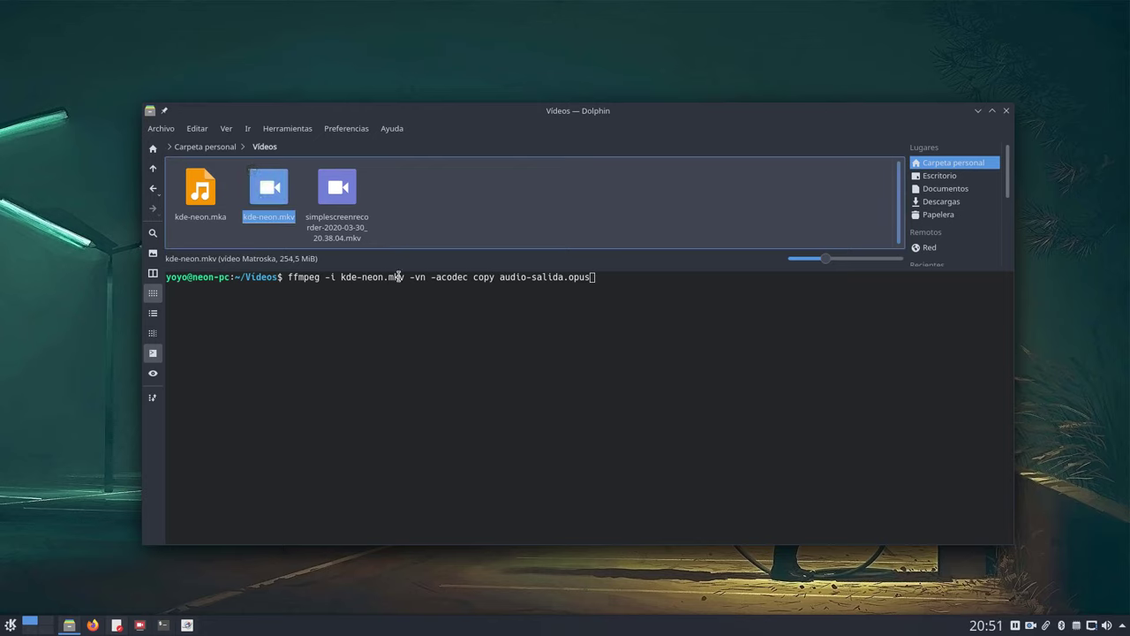
pyautogui.moveTo(404, 277); pyautogui.dragTo(343, 280)
pyautogui.click(371, 298)
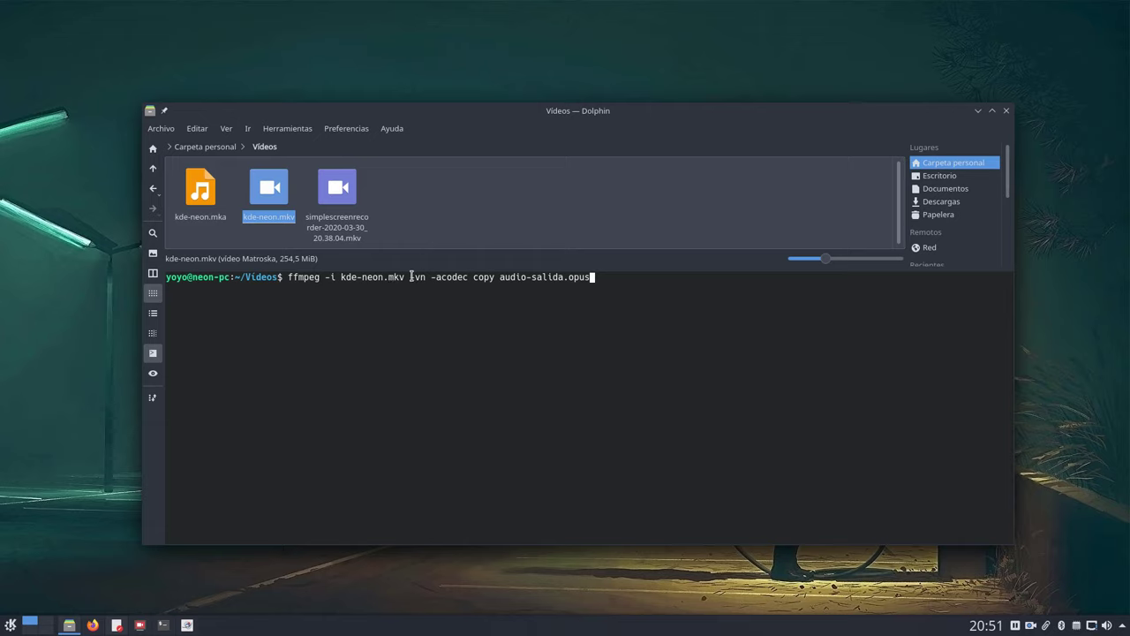
pyautogui.moveTo(411, 277); pyautogui.dragTo(594, 277)
pyautogui.click(491, 321)
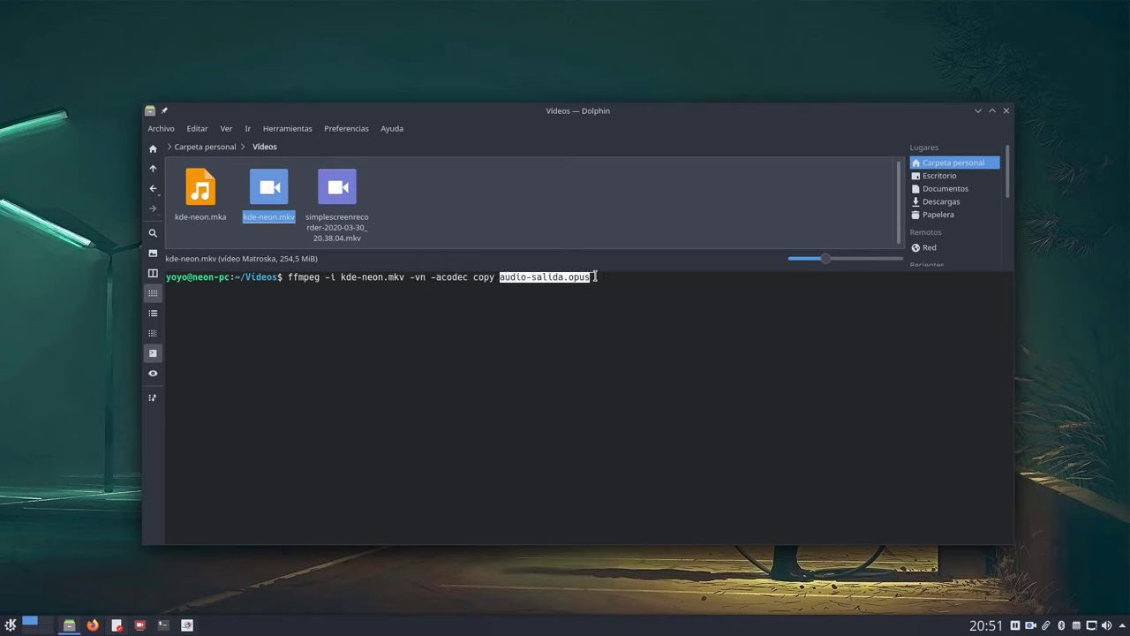
# - Run the ffmpeg command to copy the audio of kde-neon.mkv into audio-salida.opus, and review the terminal output
pyautogui.click(545, 315)
pyautogui.press('Return')
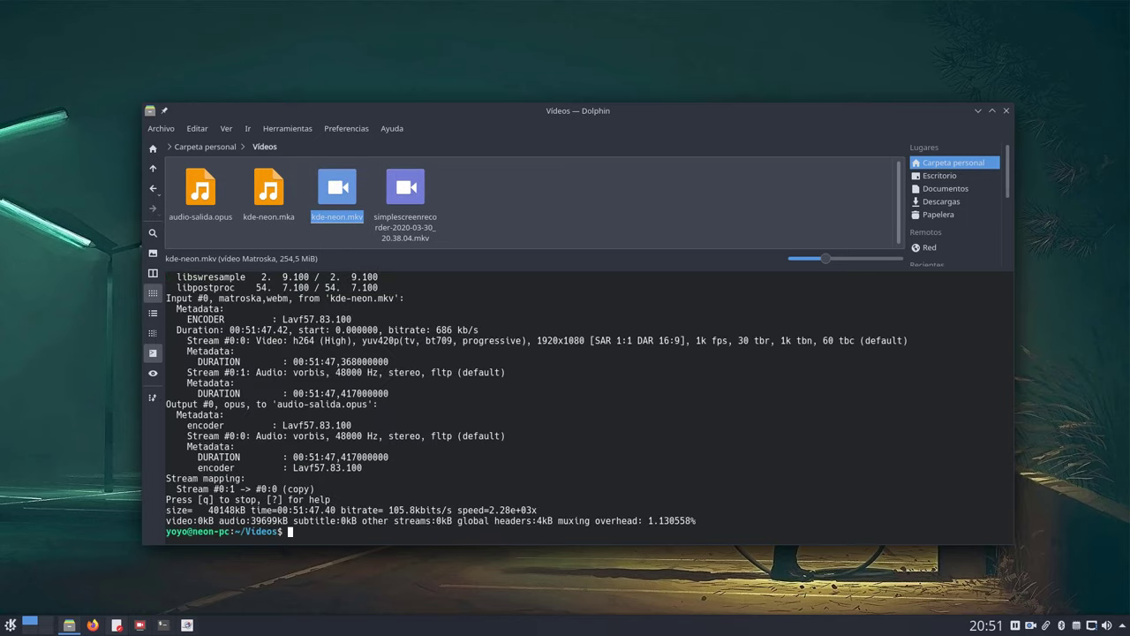
pyautogui.scroll(6, 540, 422)
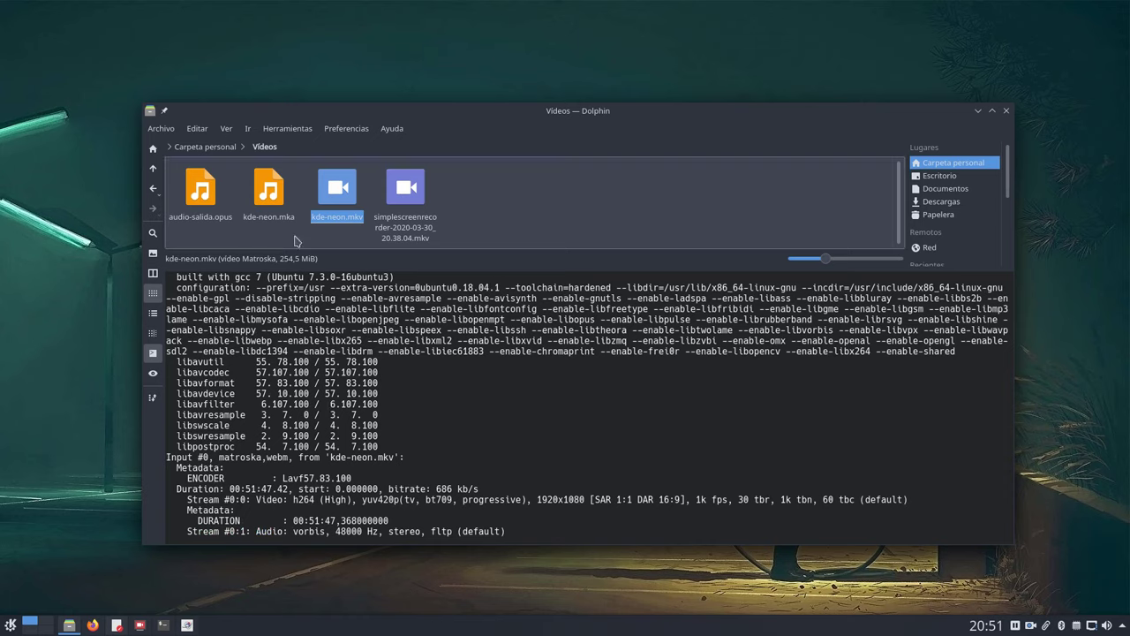
# - Play audio-salida.opus in VLC, skip to about 13:09 and 32:46, and close the player
pyautogui.click(198, 193)
pyautogui.rightClick(199, 193)
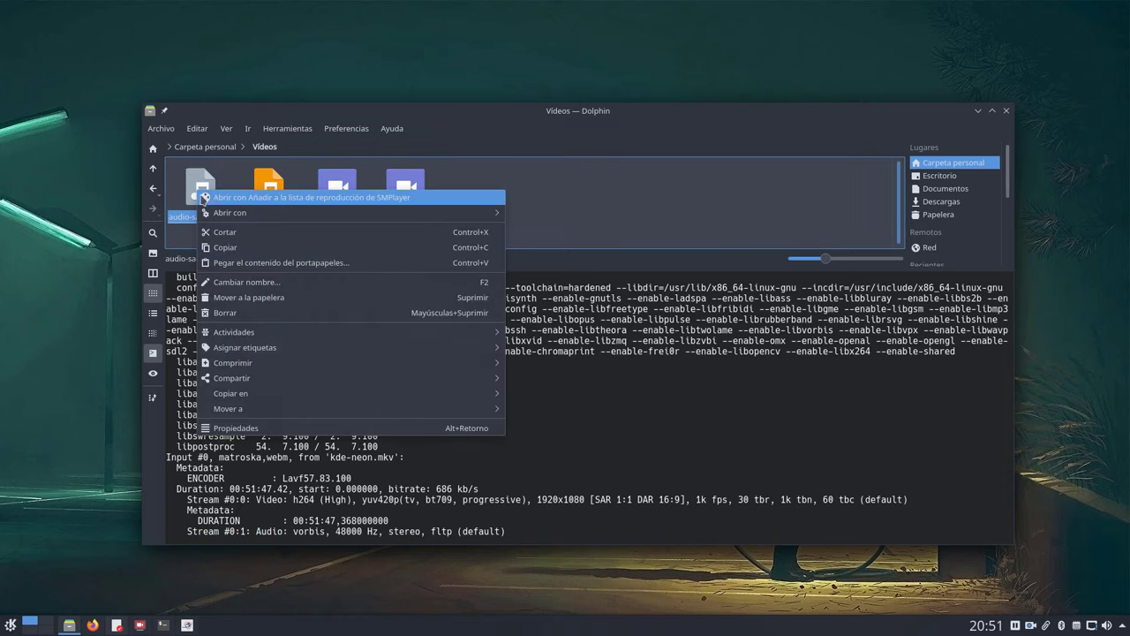
pyautogui.moveTo(271, 213)
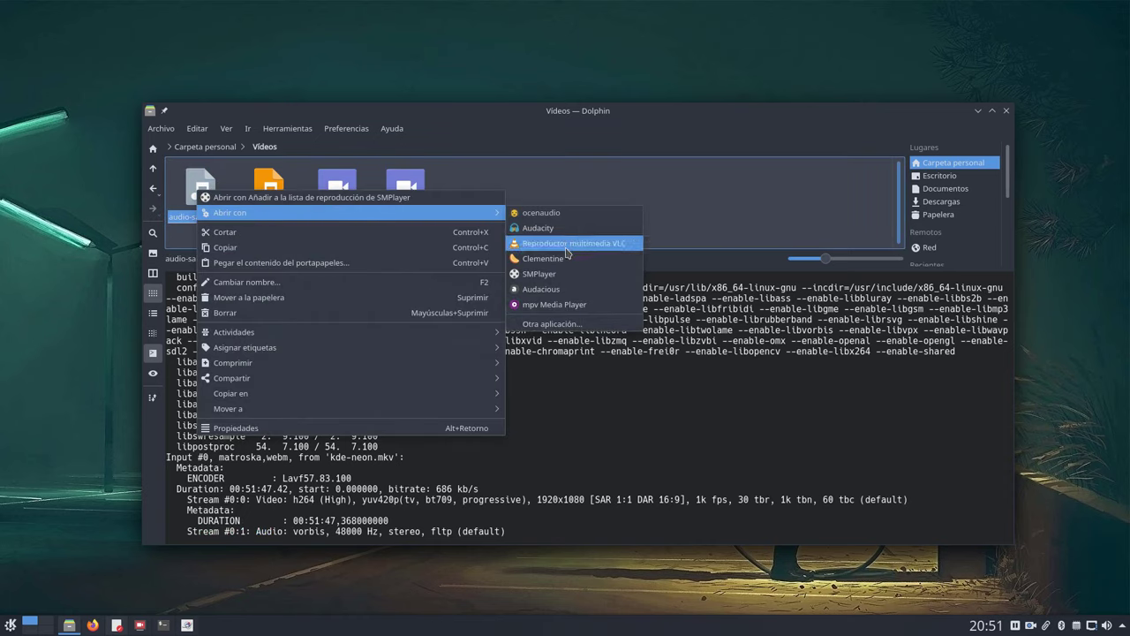
pyautogui.click(565, 246)
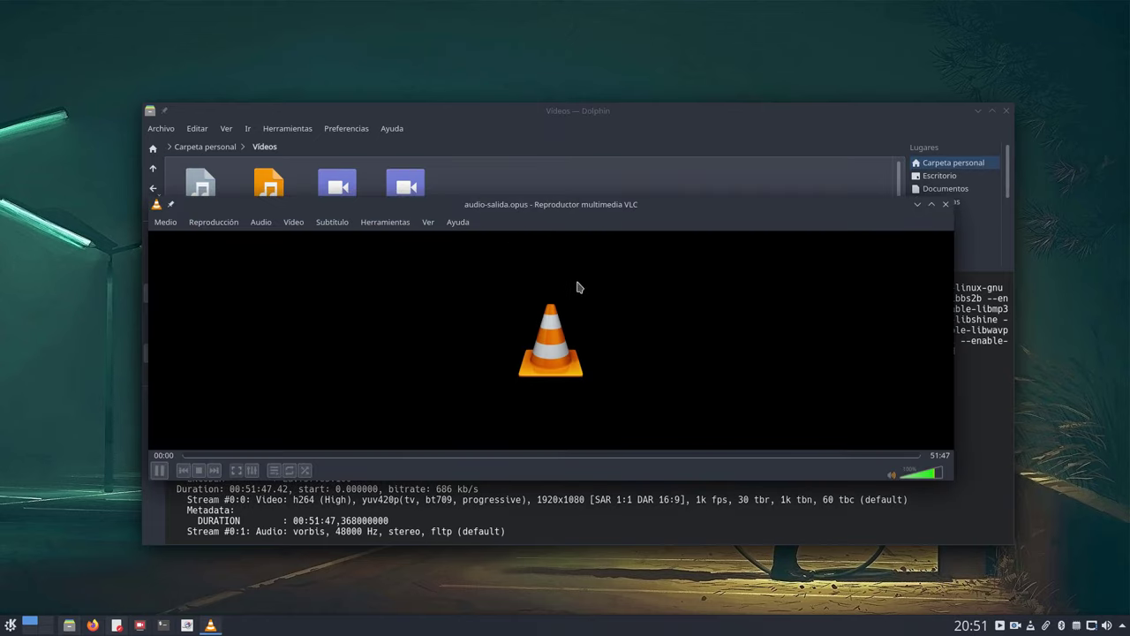
pyautogui.click(370, 456)
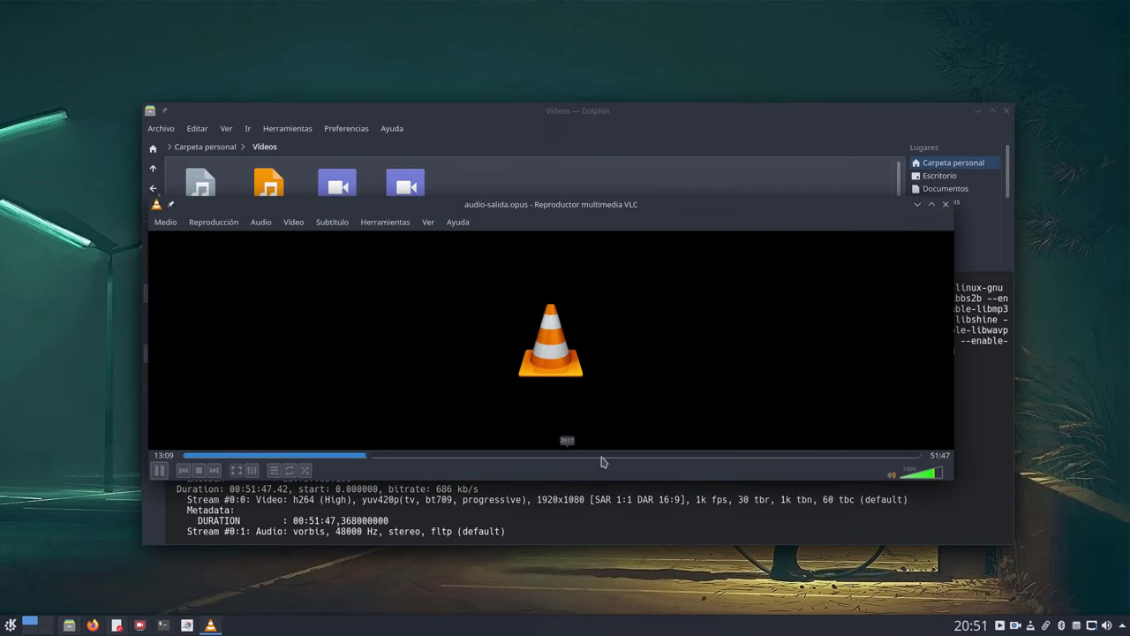
pyautogui.click(650, 455)
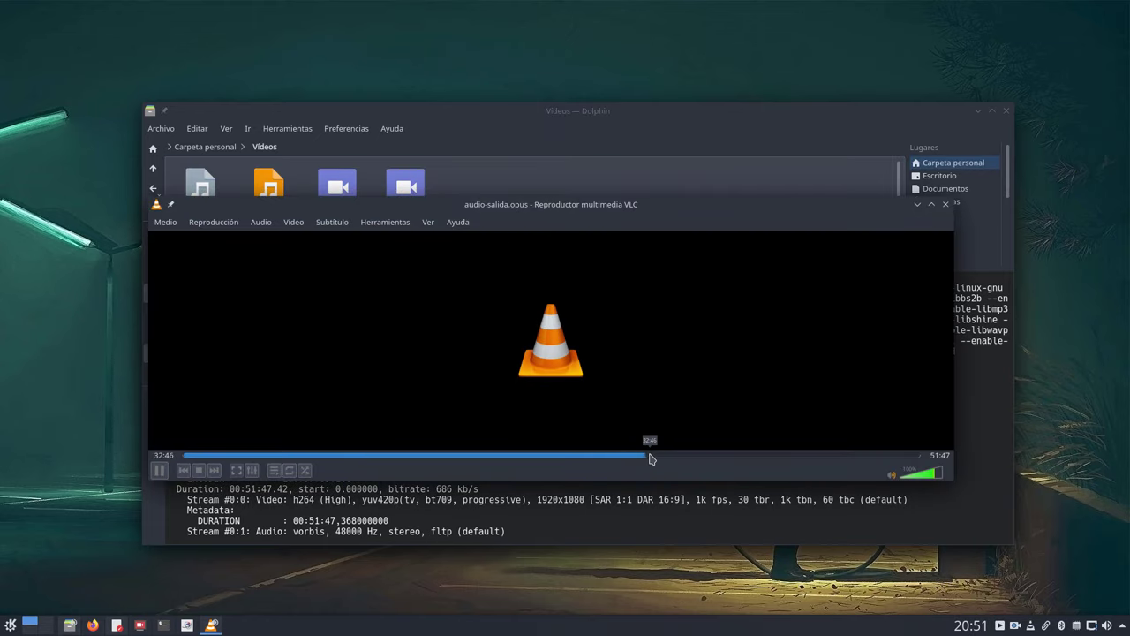
pyautogui.click(945, 204)
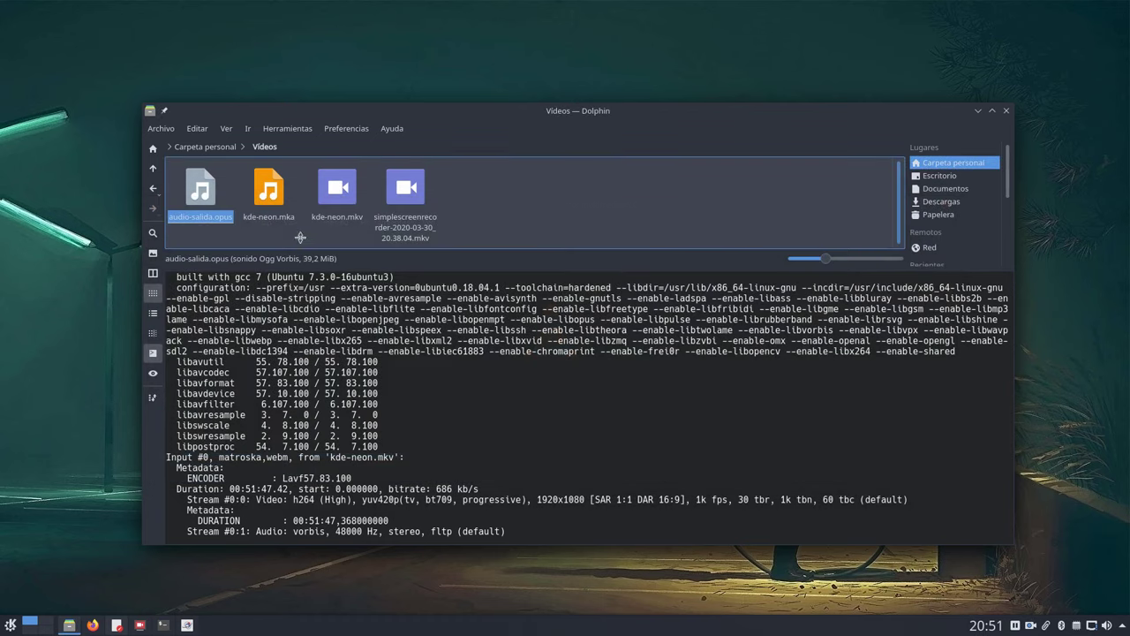
# - Open audio-salida.opus from the Vídeos folder with SMPlayer
pyautogui.rightClick(203, 195)
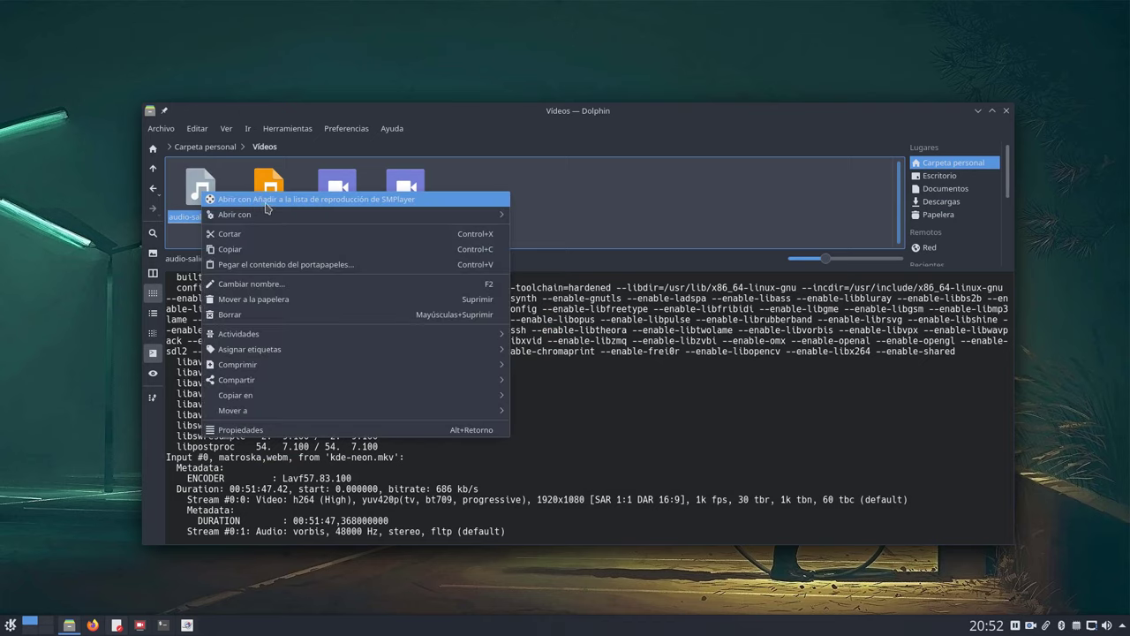
pyautogui.moveTo(267, 216)
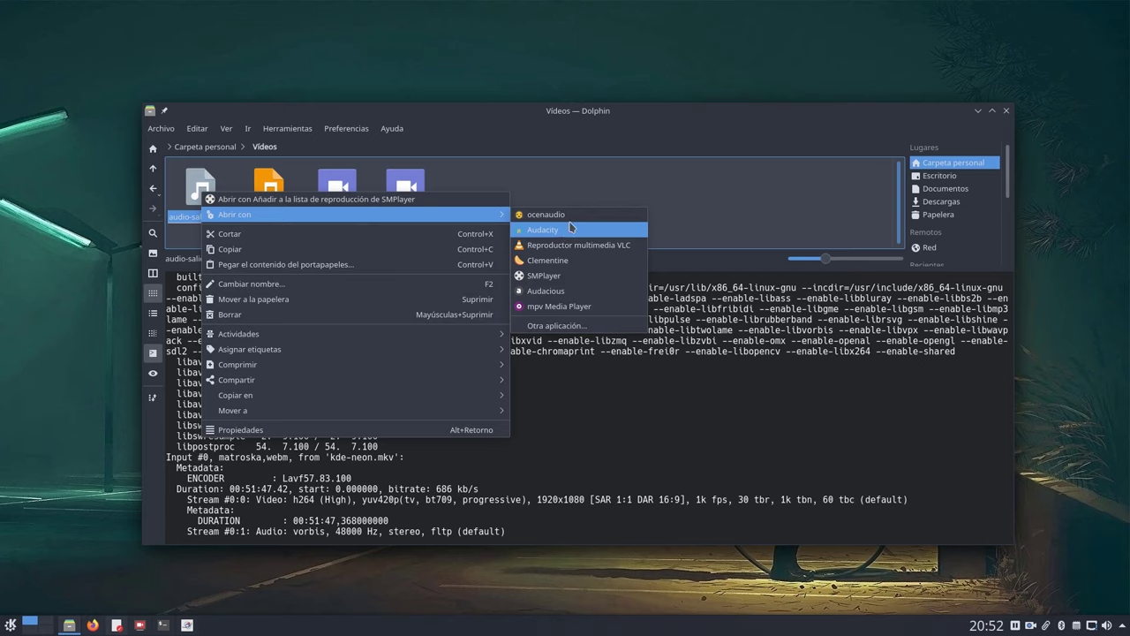
pyautogui.click(548, 297)
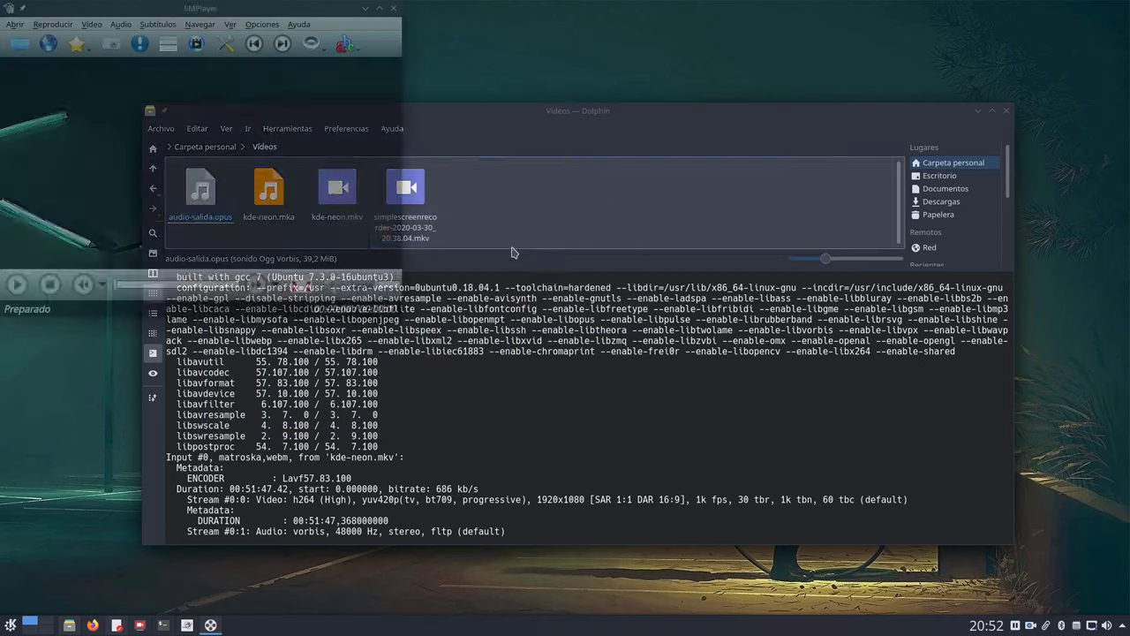
# - Close SMPlayer and review the ffmpeg command and its output in the Vídeos folder's terminal
pyautogui.moveTo(329, 9); pyautogui.dragTo(682, 156)
pyautogui.click(750, 152)
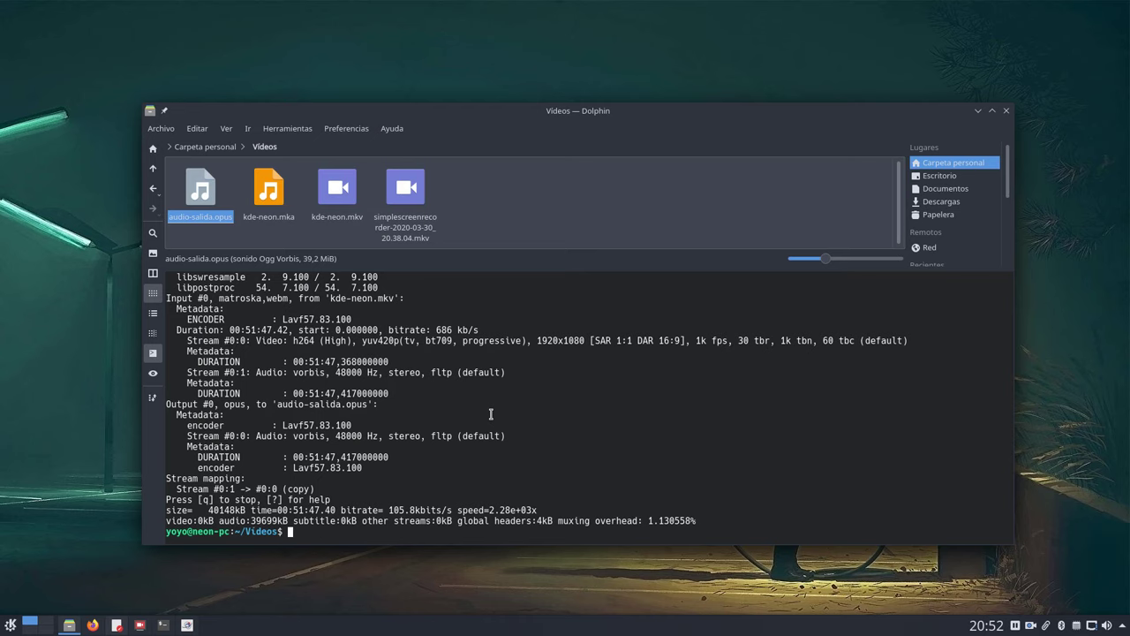
pyautogui.scroll(6, 491, 414)
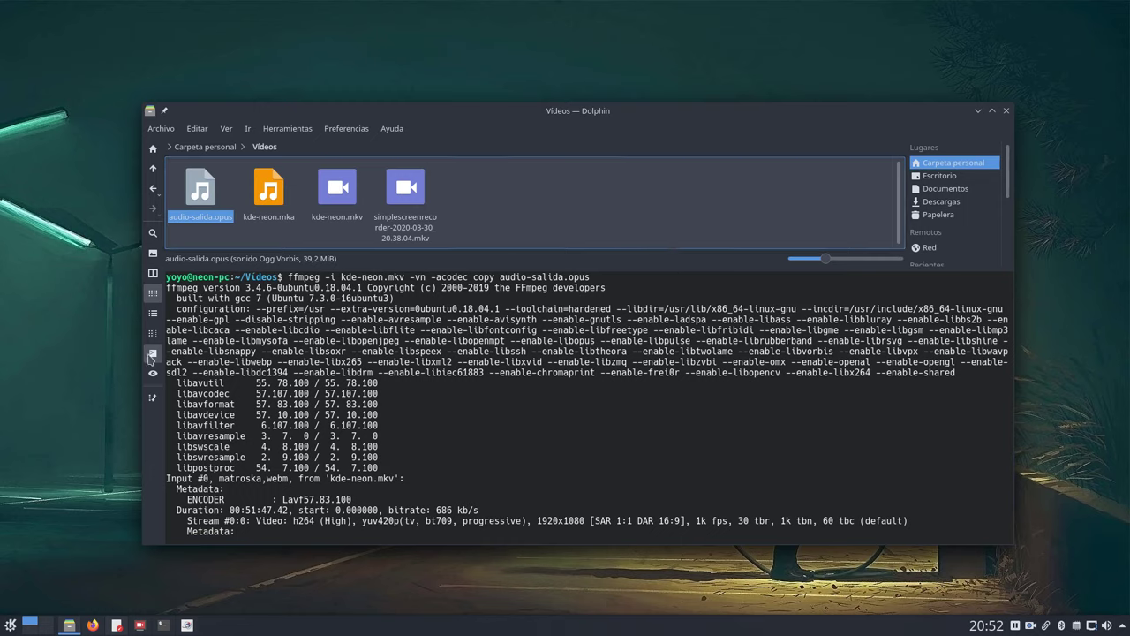
# - Hide the terminal in the Vídeos folder window and free the desktop by moving that window aside and minimizing KWrite
pyautogui.click(151, 354)
pyautogui.moveTo(524, 125); pyautogui.dragTo(824, 406)
pyautogui.click(739, 294)
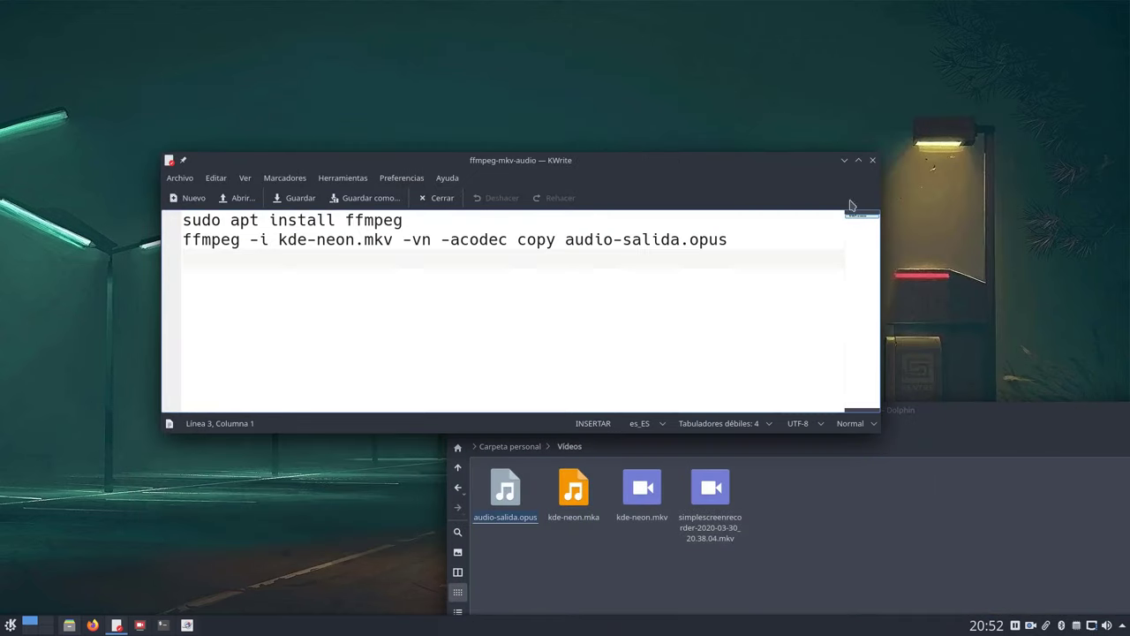
pyautogui.click(844, 160)
pyautogui.moveTo(855, 415); pyautogui.dragTo(840, 417)
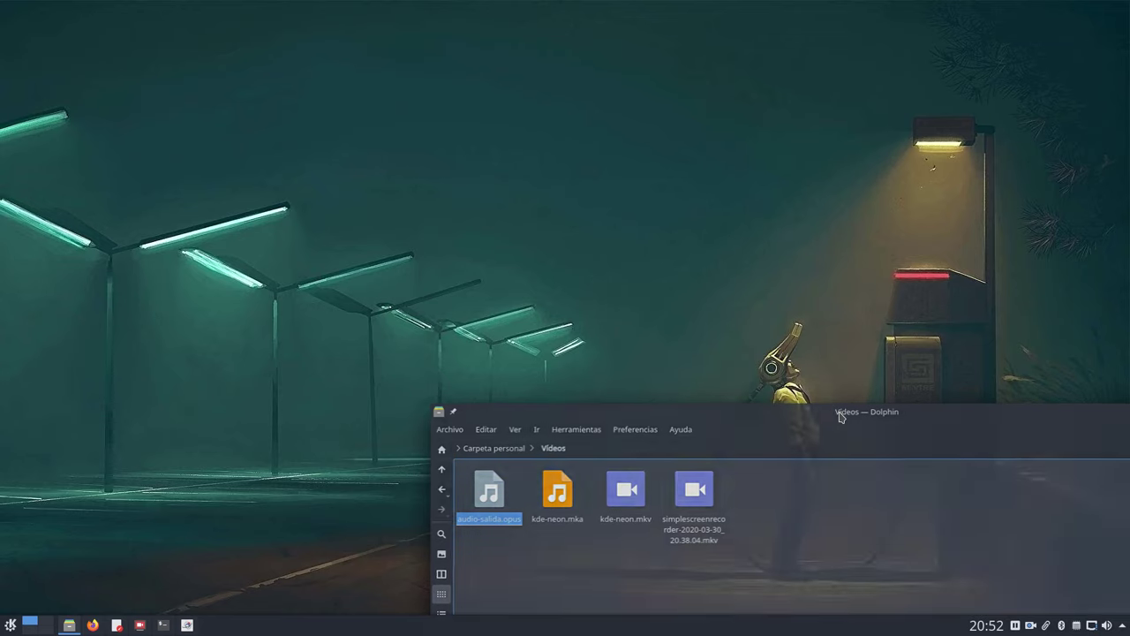
# - Launch ocenaudio and load audio-salida.opus from the Vídeos folder into its open files list
pyautogui.click(11, 624)
pyautogui.press('Escape')
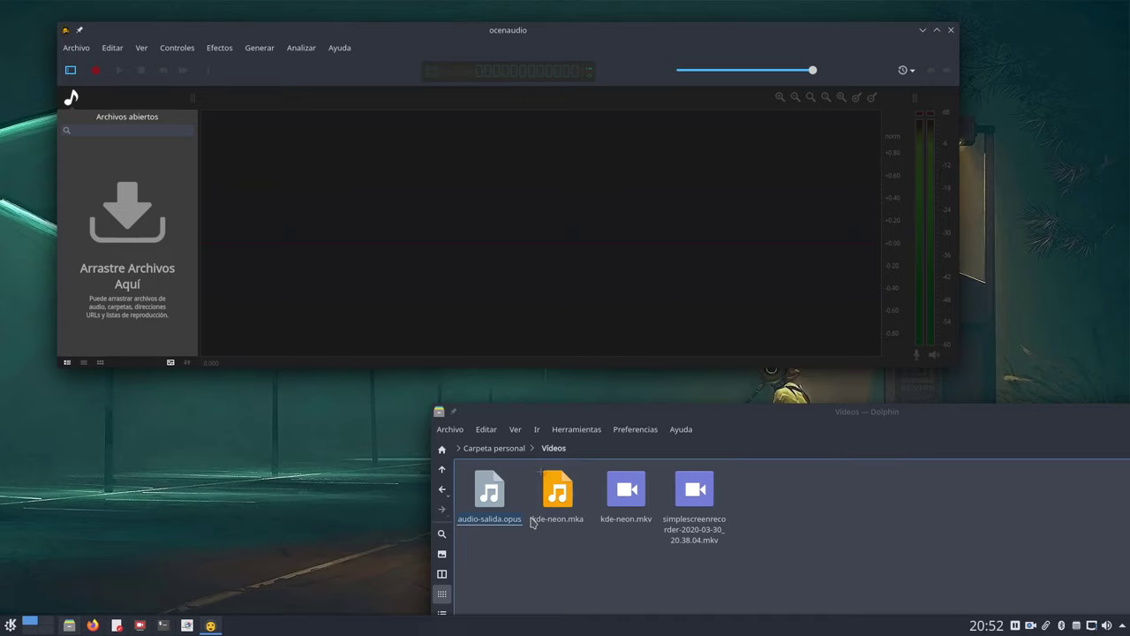
pyautogui.moveTo(489, 491); pyautogui.dragTo(98, 203)
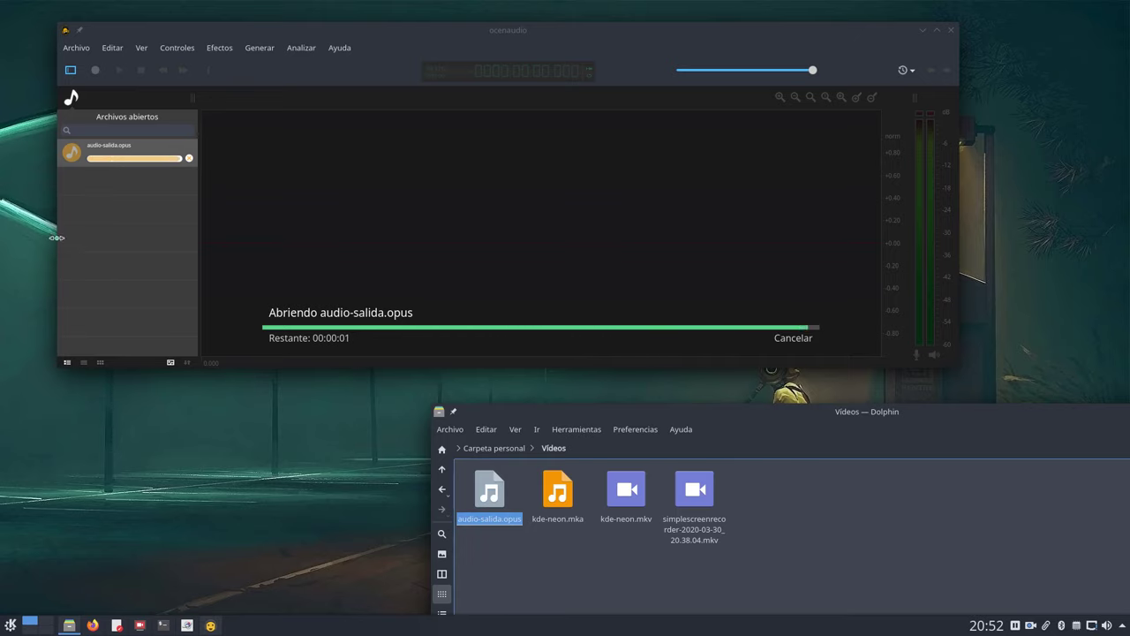
# - Play audio-salida.opus briefly from about 29:23, stop the playback, and close ocenaudio
pyautogui.click(586, 181)
pyautogui.press('space')
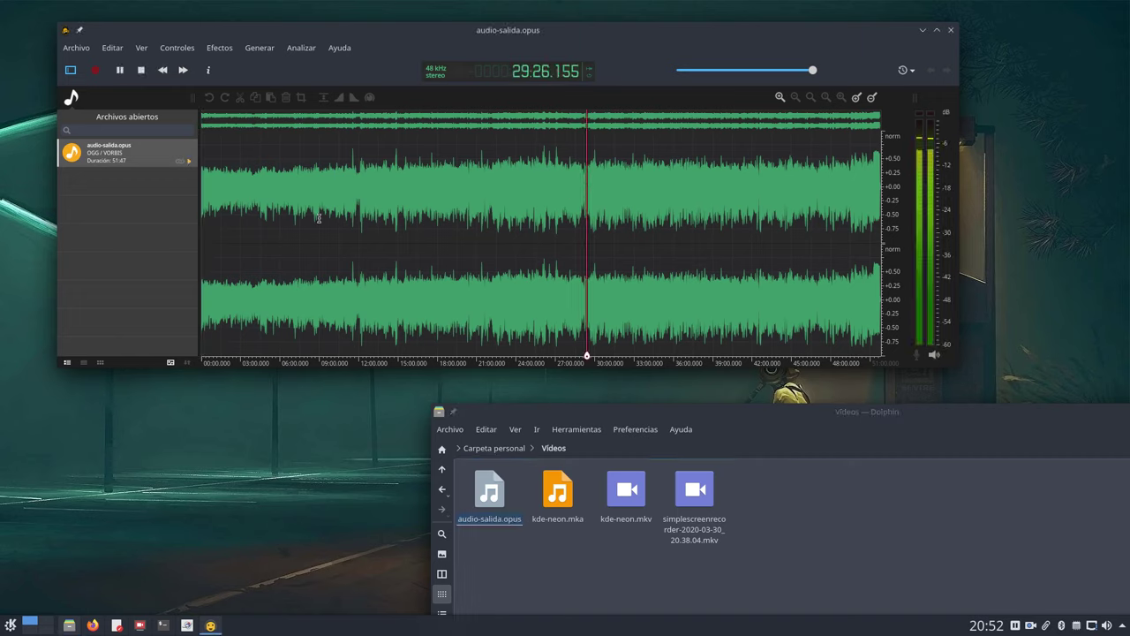
pyautogui.press('space')
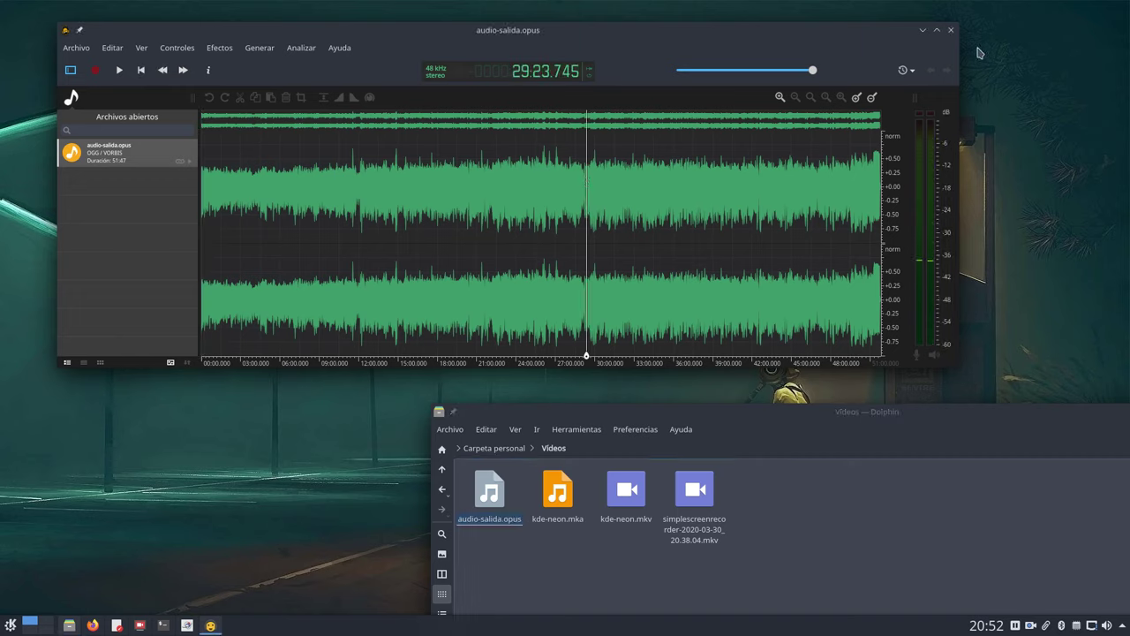
pyautogui.click(951, 30)
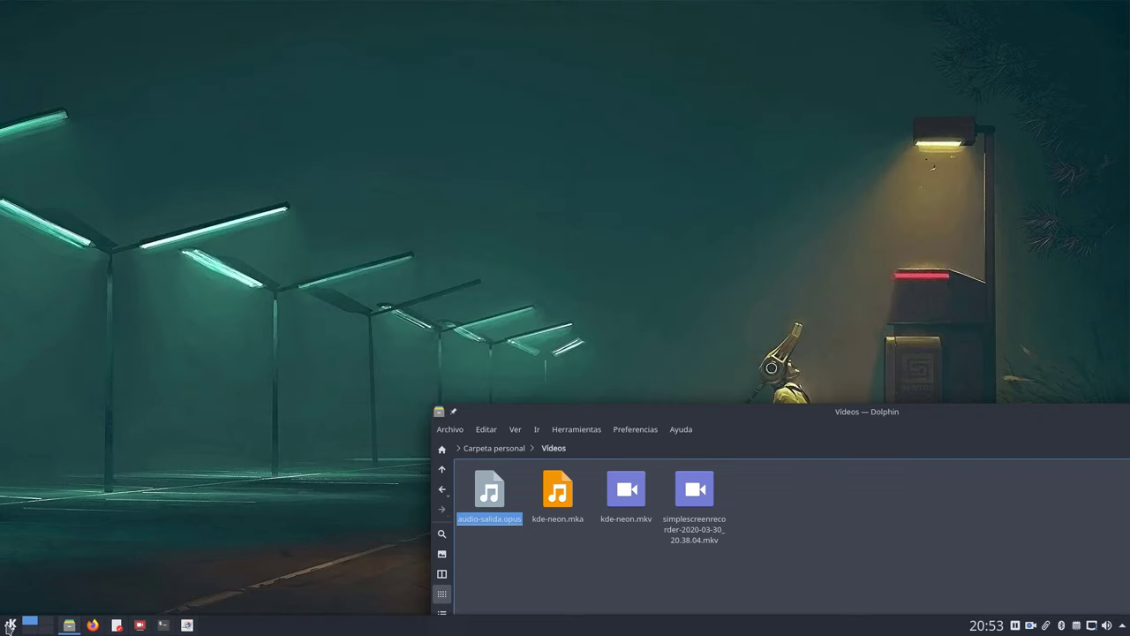
# - Launch Audacity and import audio-salida.opus from the Vídeos folder as a track
pyautogui.click(9, 624)
pyautogui.scroll(-5, 71, 526)
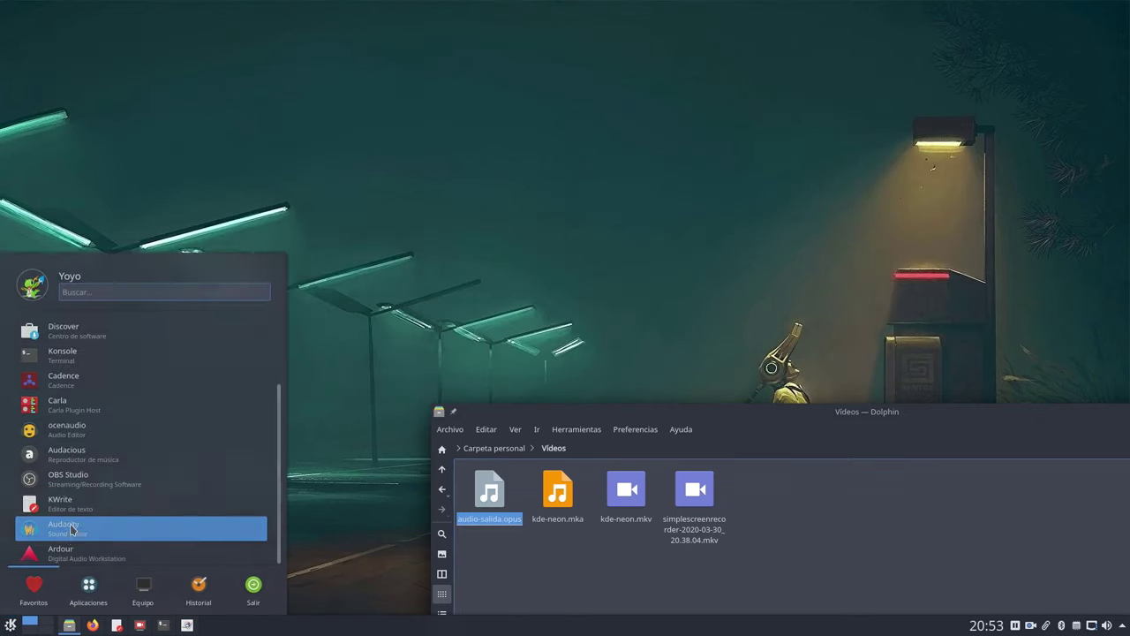
pyautogui.click(72, 529)
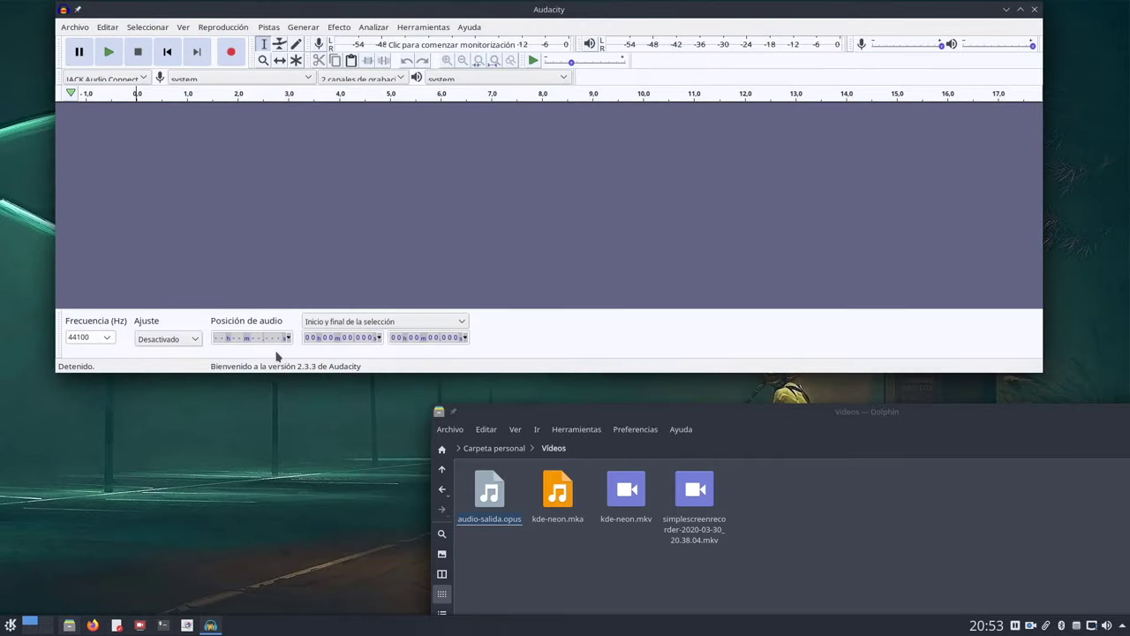
pyautogui.moveTo(489, 490); pyautogui.dragTo(338, 262)
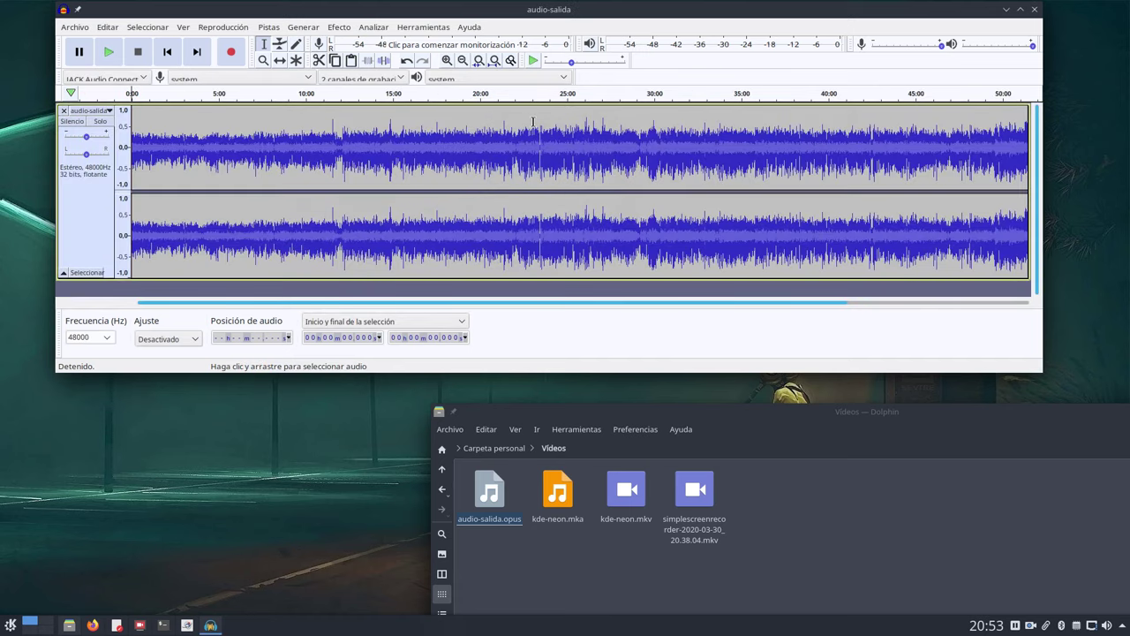
# - Play the imported track in Audacity from about 23:04 and stop the playback
pyautogui.click(533, 121)
pyautogui.press('space')
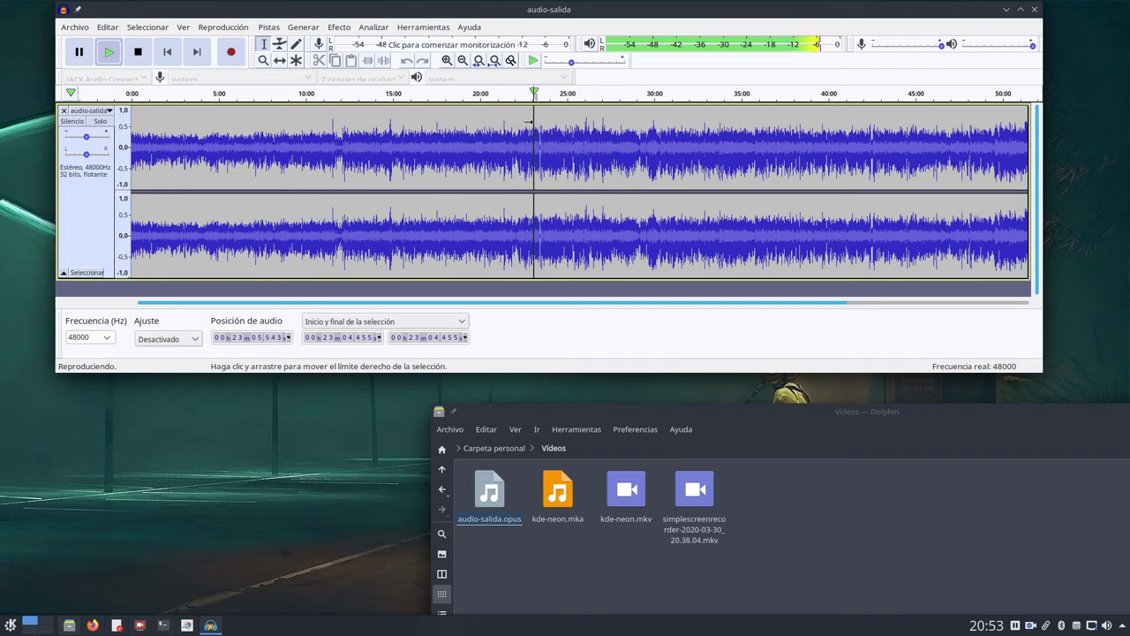
pyautogui.press('space')
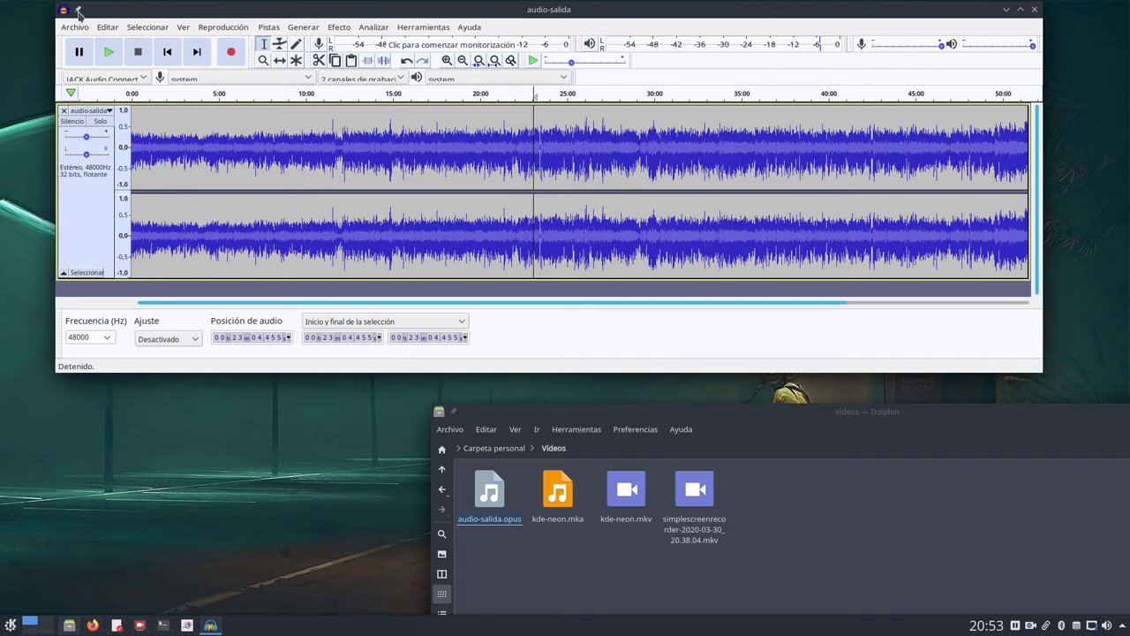
# - Start exporting the track as audio-salida.mp3 to the home folder at Estándar, 170-210 kbps quality, and stop the export
pyautogui.click(73, 27)
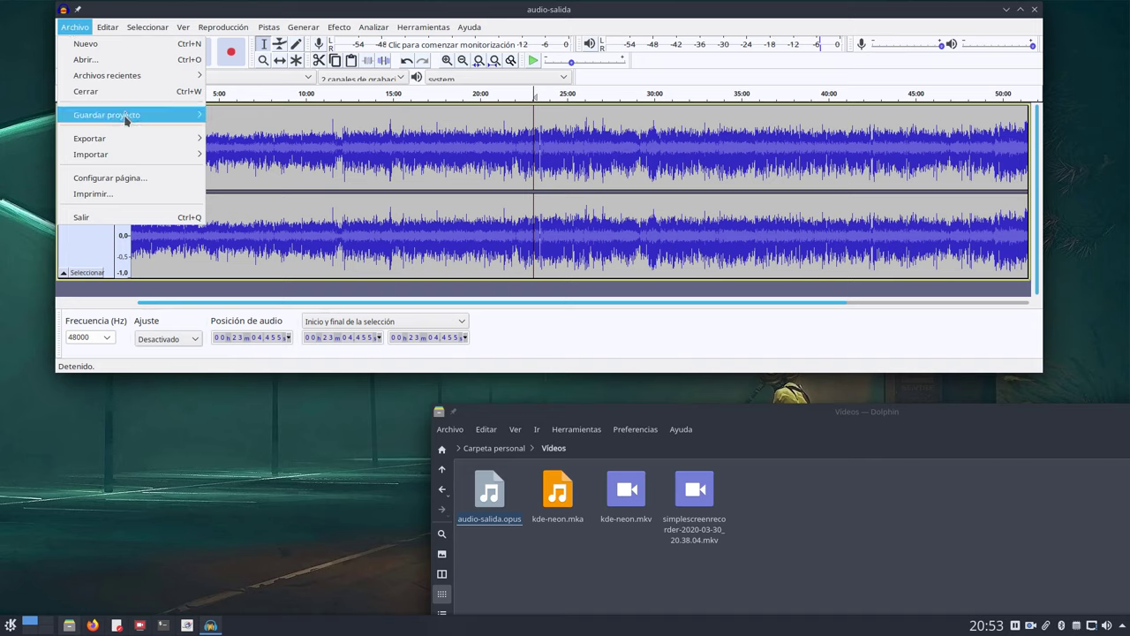
pyautogui.moveTo(125, 138)
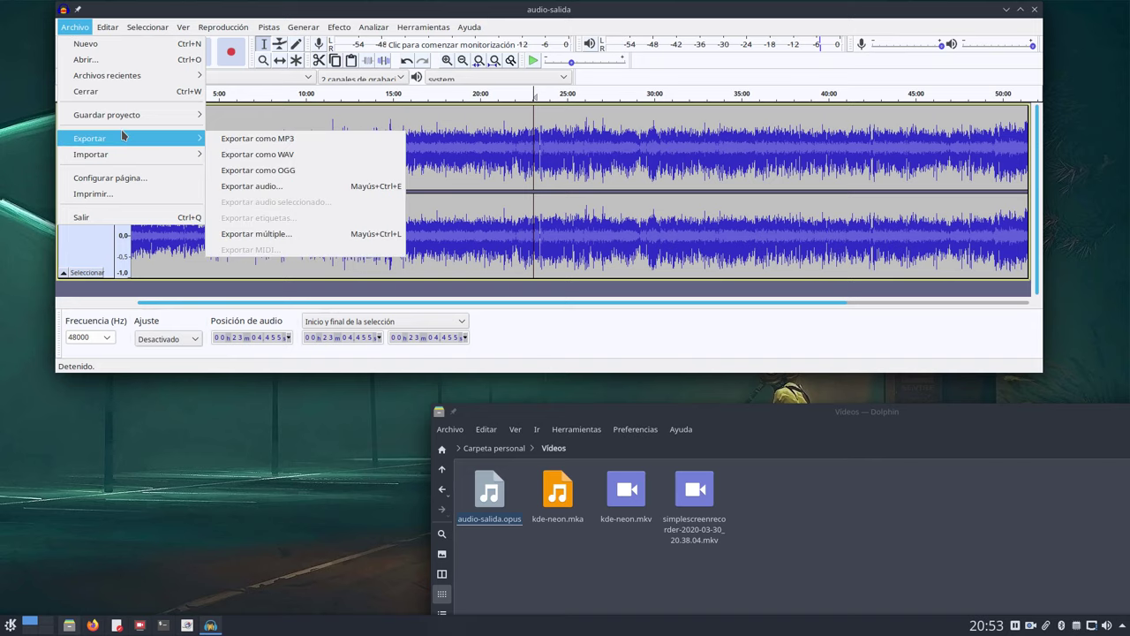
pyautogui.click(310, 139)
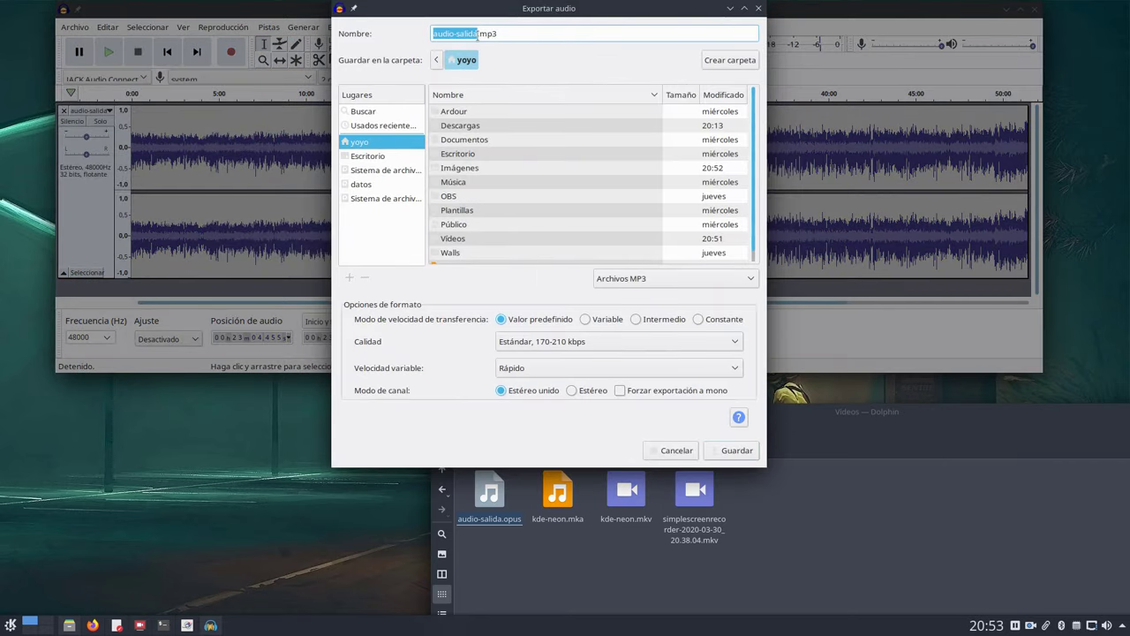
pyautogui.click(736, 451)
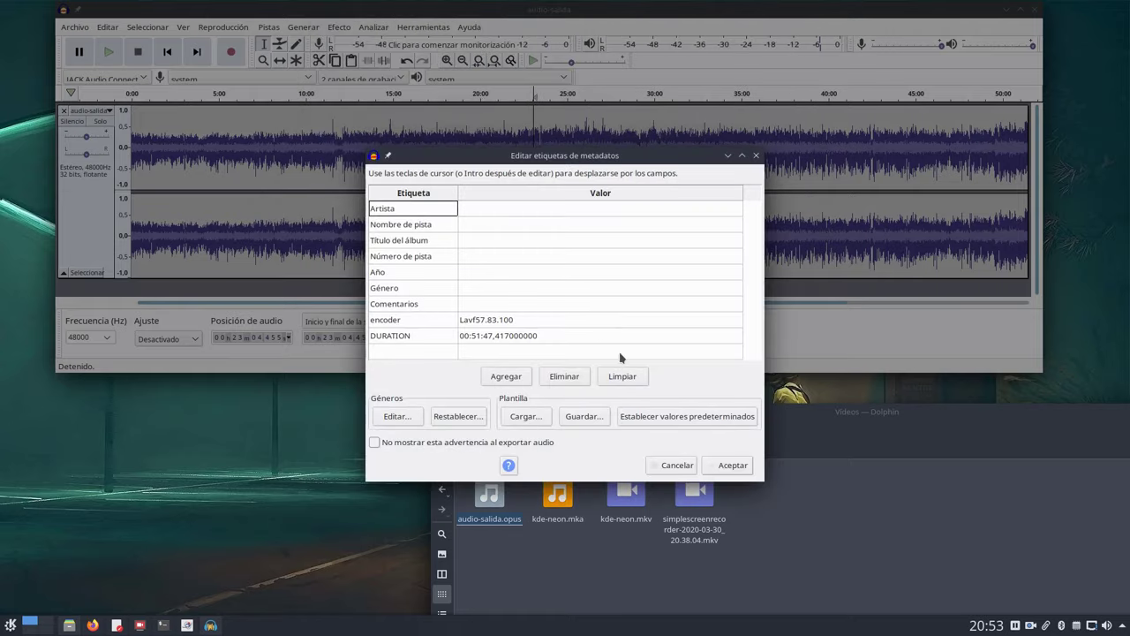
pyautogui.click(734, 469)
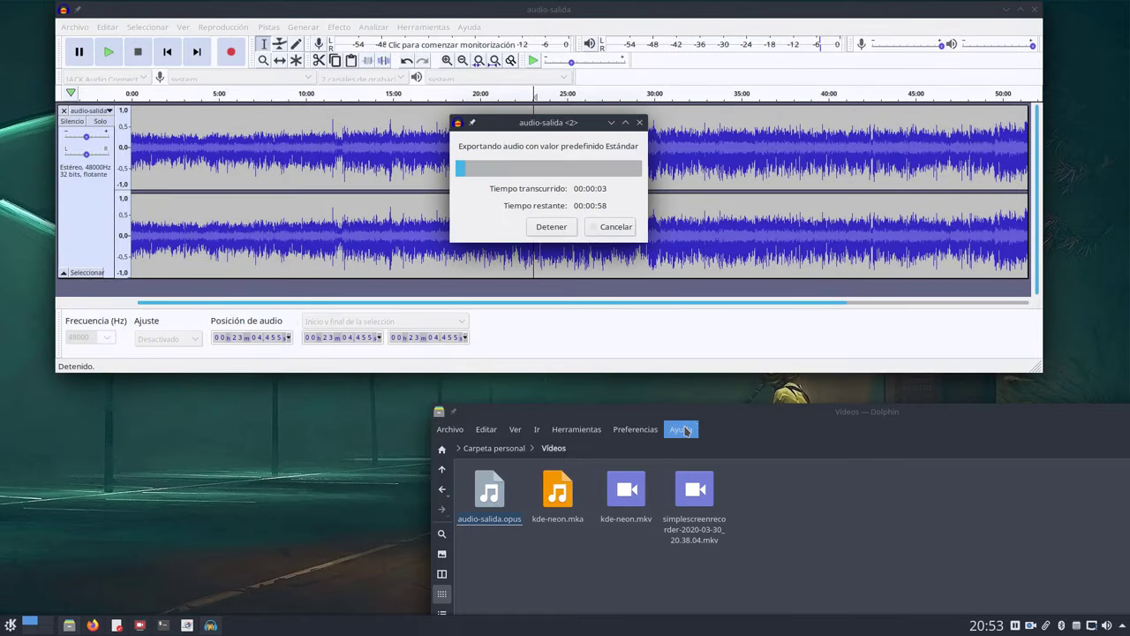
pyautogui.click(540, 229)
# - Close the Audacity project without saving it, and select kde-neon.mkv in the repositioned Vídeos folder window
pyautogui.hotkey('ctrl', 'w')
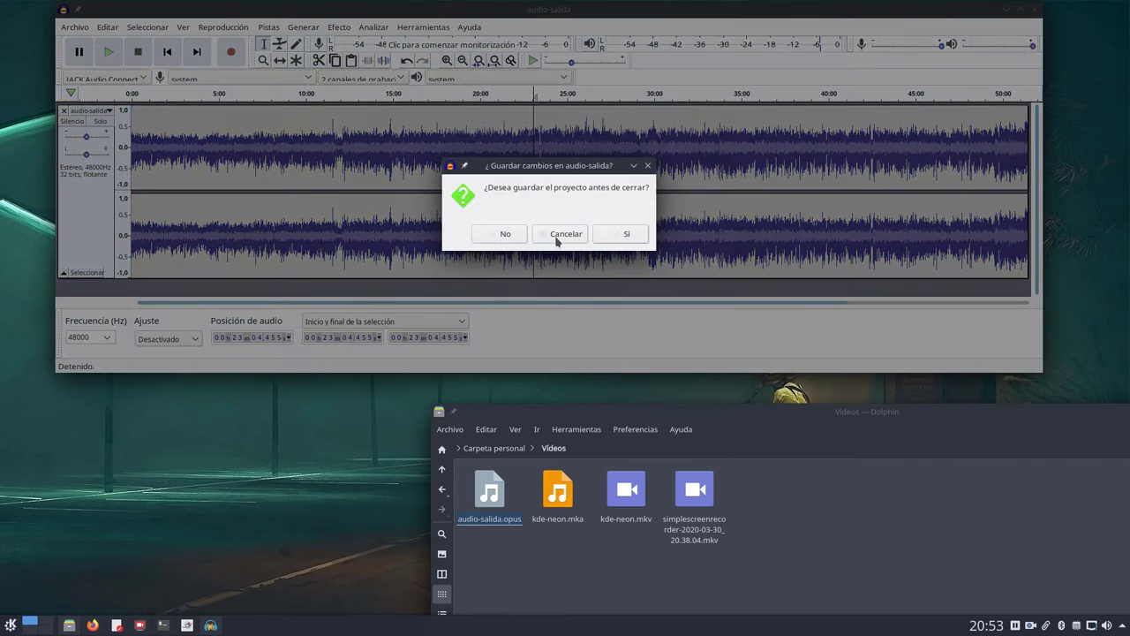
pyautogui.click(505, 234)
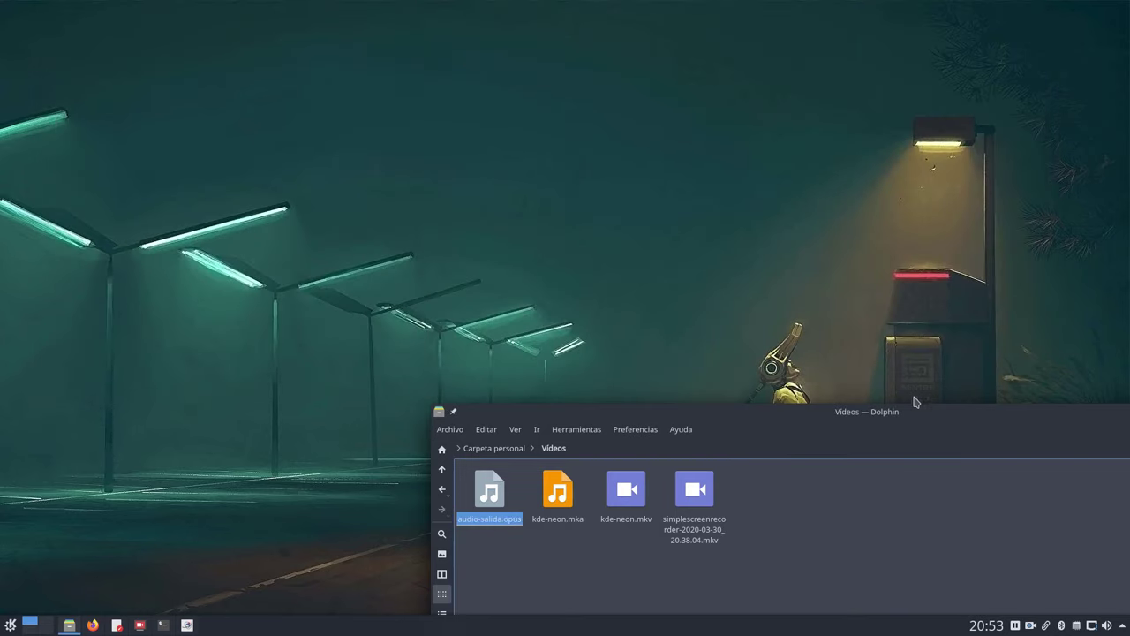
pyautogui.moveTo(903, 413); pyautogui.dragTo(666, 205)
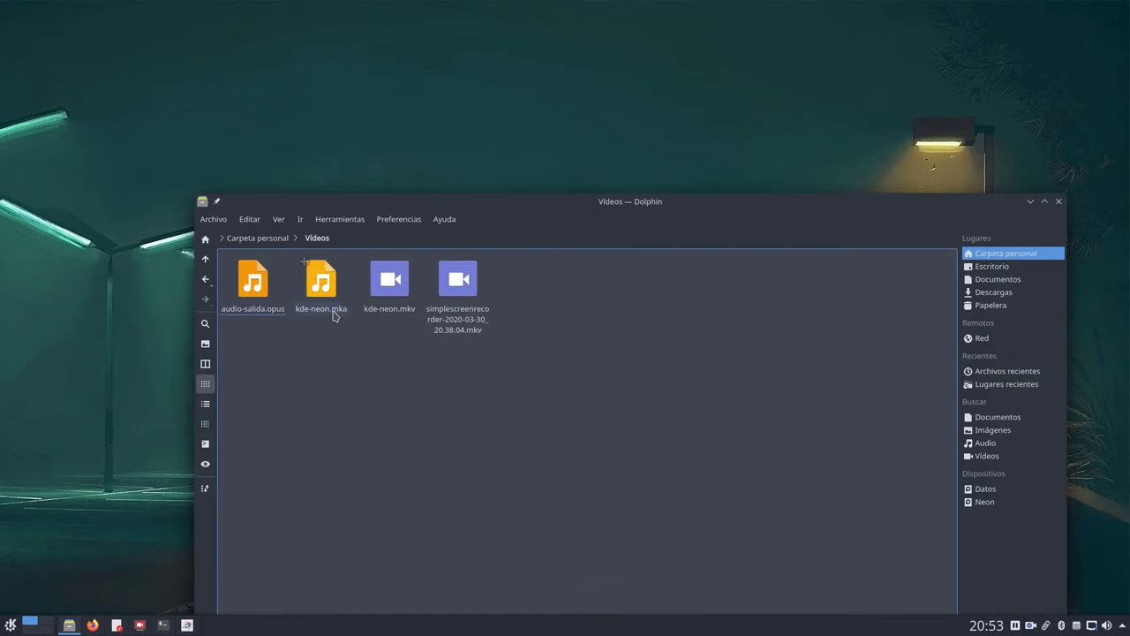
pyautogui.click(387, 288)
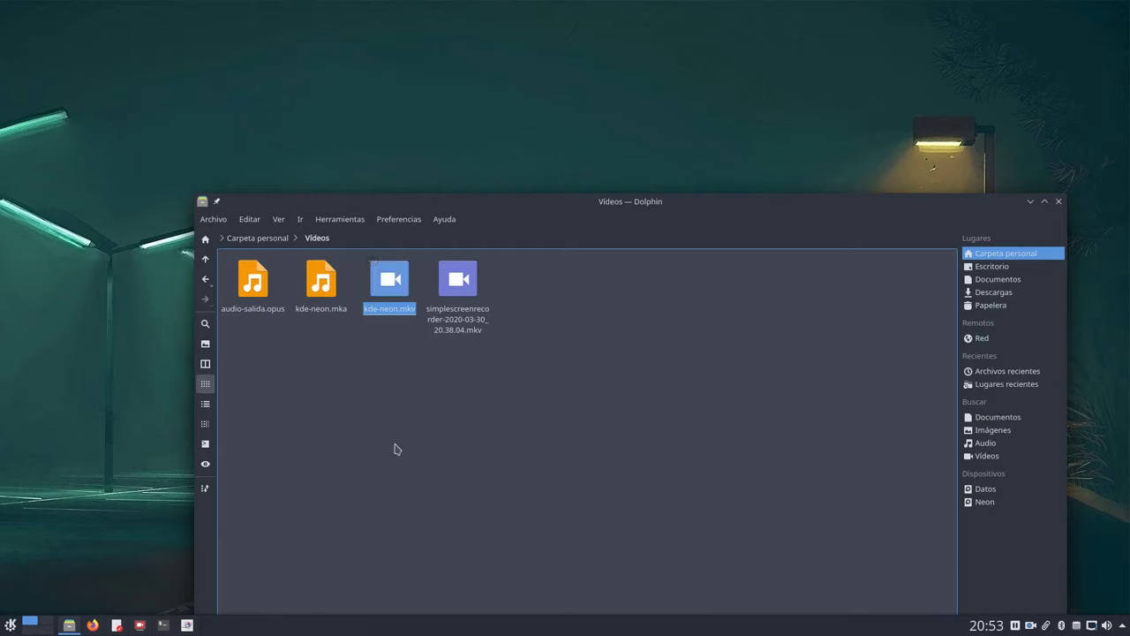
pyautogui.moveTo(629, 208); pyautogui.dragTo(524, 139)
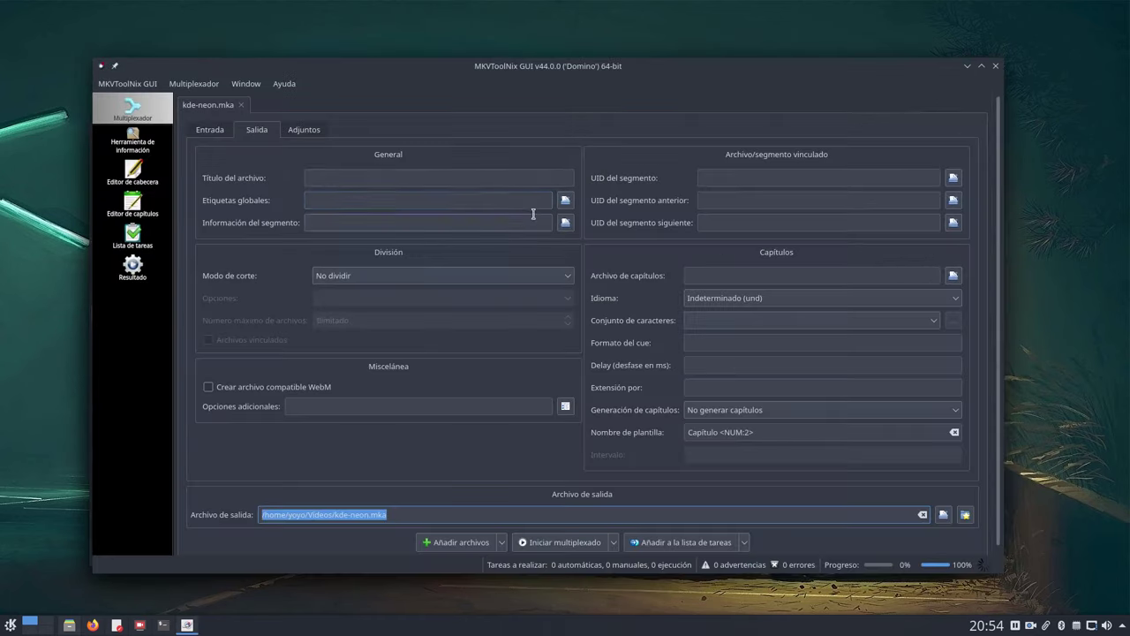
# - Review the kde-neon.mka output settings in MKVToolNix, and highlight the ffmpeg command in the KWrite notes
pyautogui.click(187, 624)
pyautogui.click(966, 66)
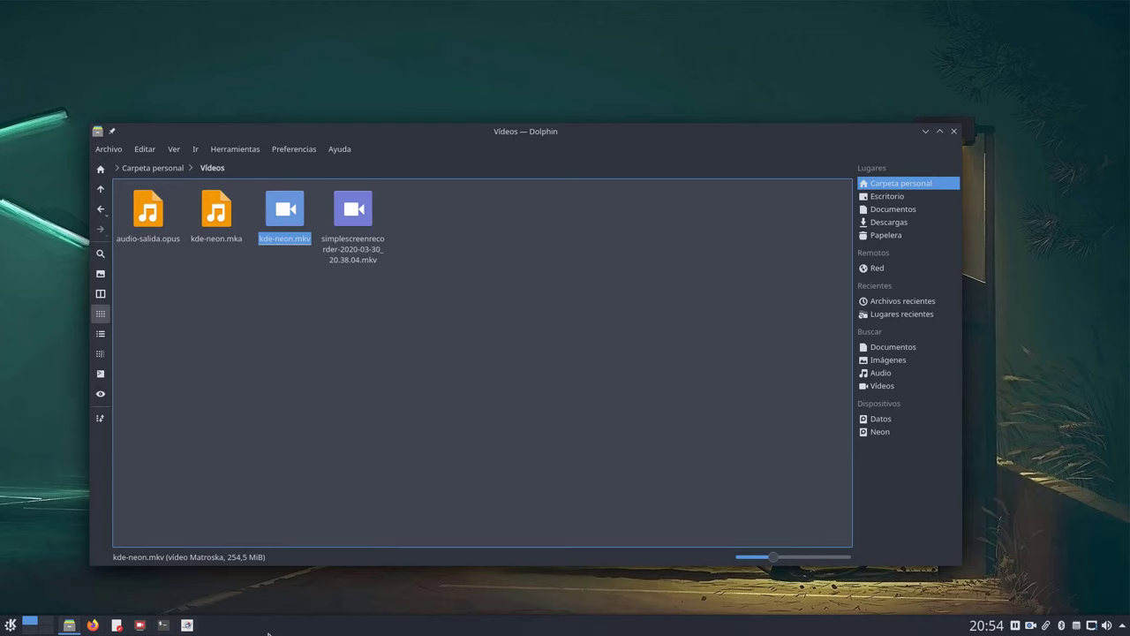
pyautogui.click(115, 624)
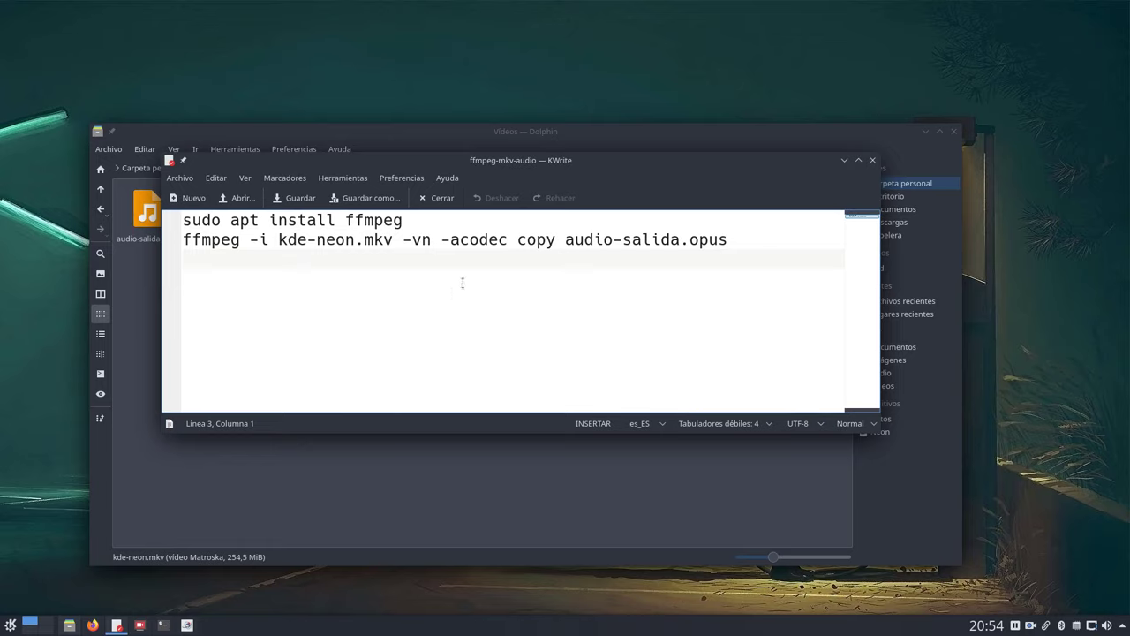
pyautogui.moveTo(773, 243); pyautogui.dragTo(175, 240)
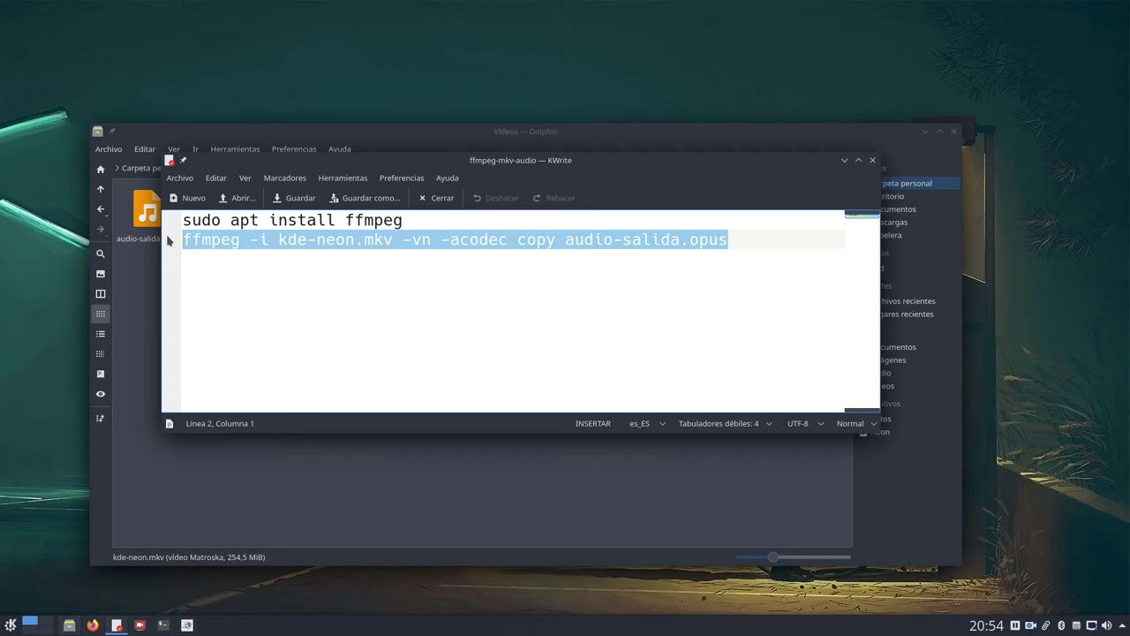
pyautogui.click(466, 301)
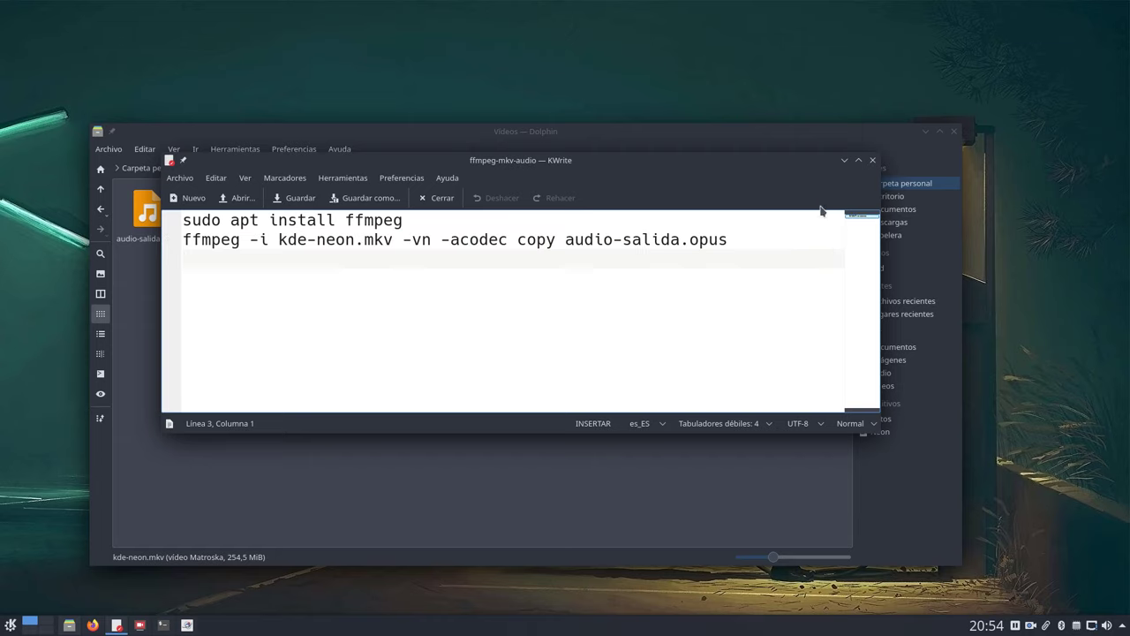
# - Minimize KWrite and the Vídeos folder window, and bring up the SimpleScreenRecorder window
pyautogui.click(846, 160)
pyautogui.click(926, 130)
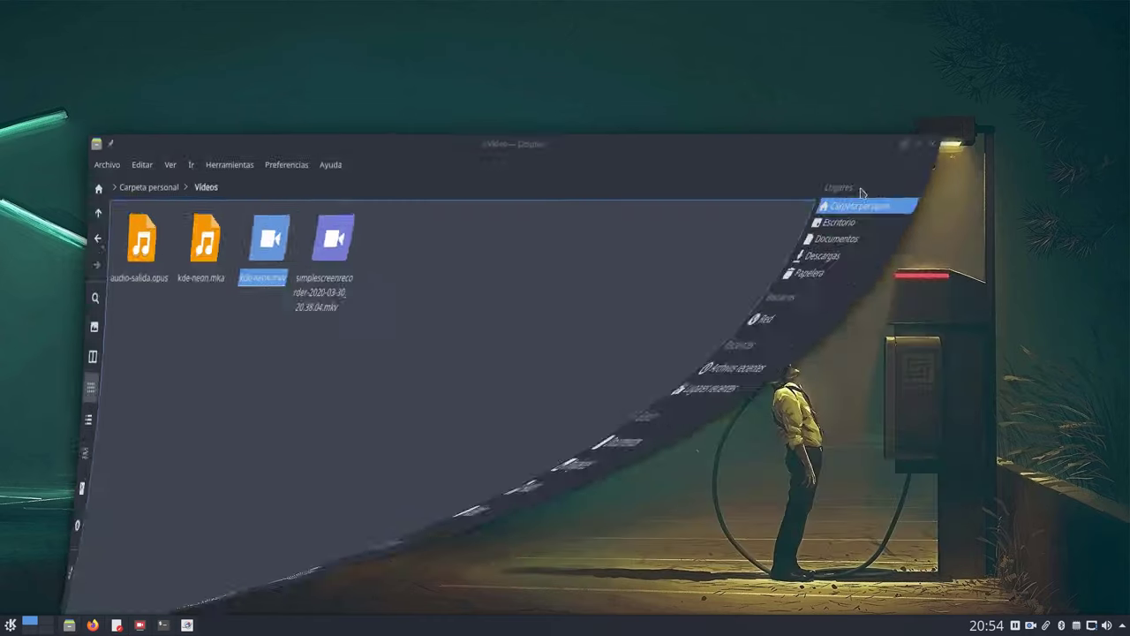
pyautogui.click(139, 624)
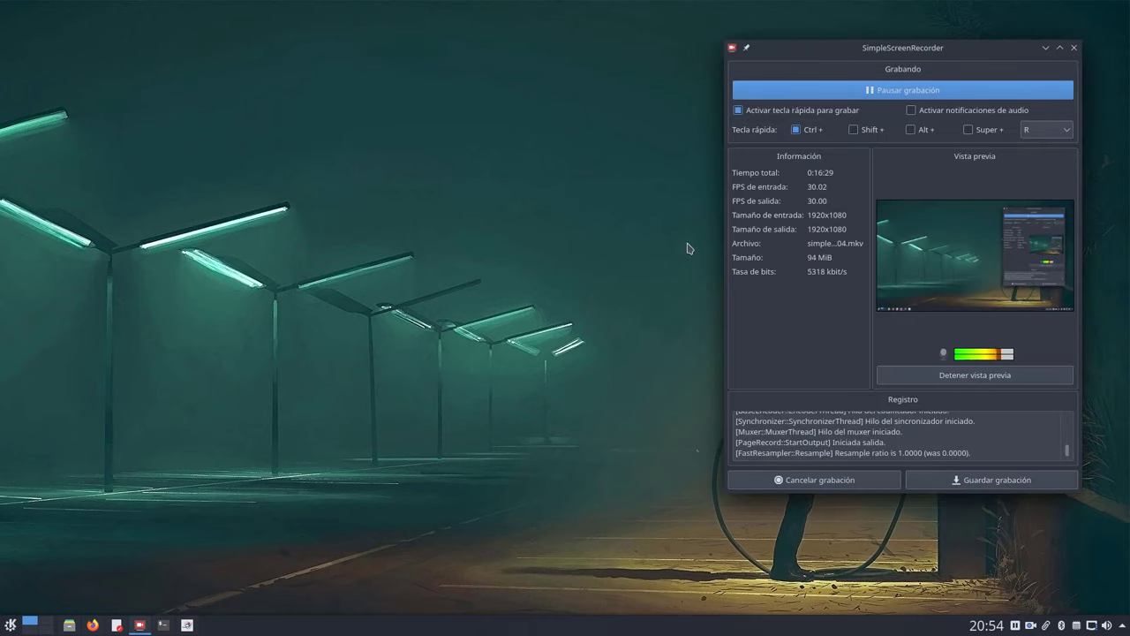